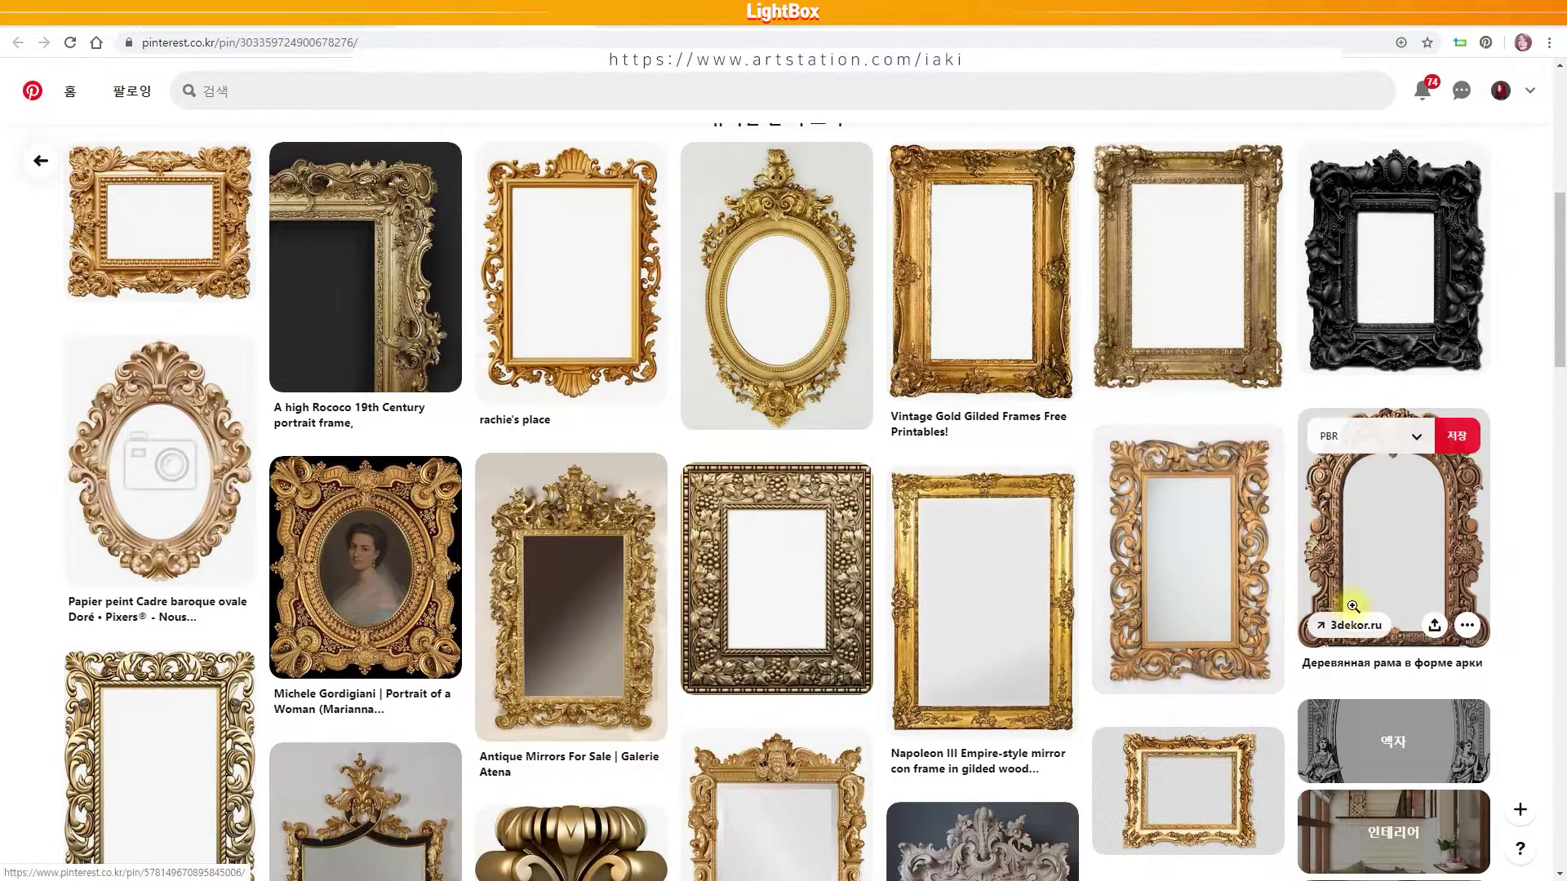
Step: Scroll through the similar-pins grid of gilded baroque picture-frame references on Pinterest
{"action": "scroll", "coordinate": [1339, 602], "scroll_direction": "up", "scroll_amount": 7}
{"action": "scroll", "coordinate": [1533, 390], "scroll_direction": "down", "scroll_amount": 7}
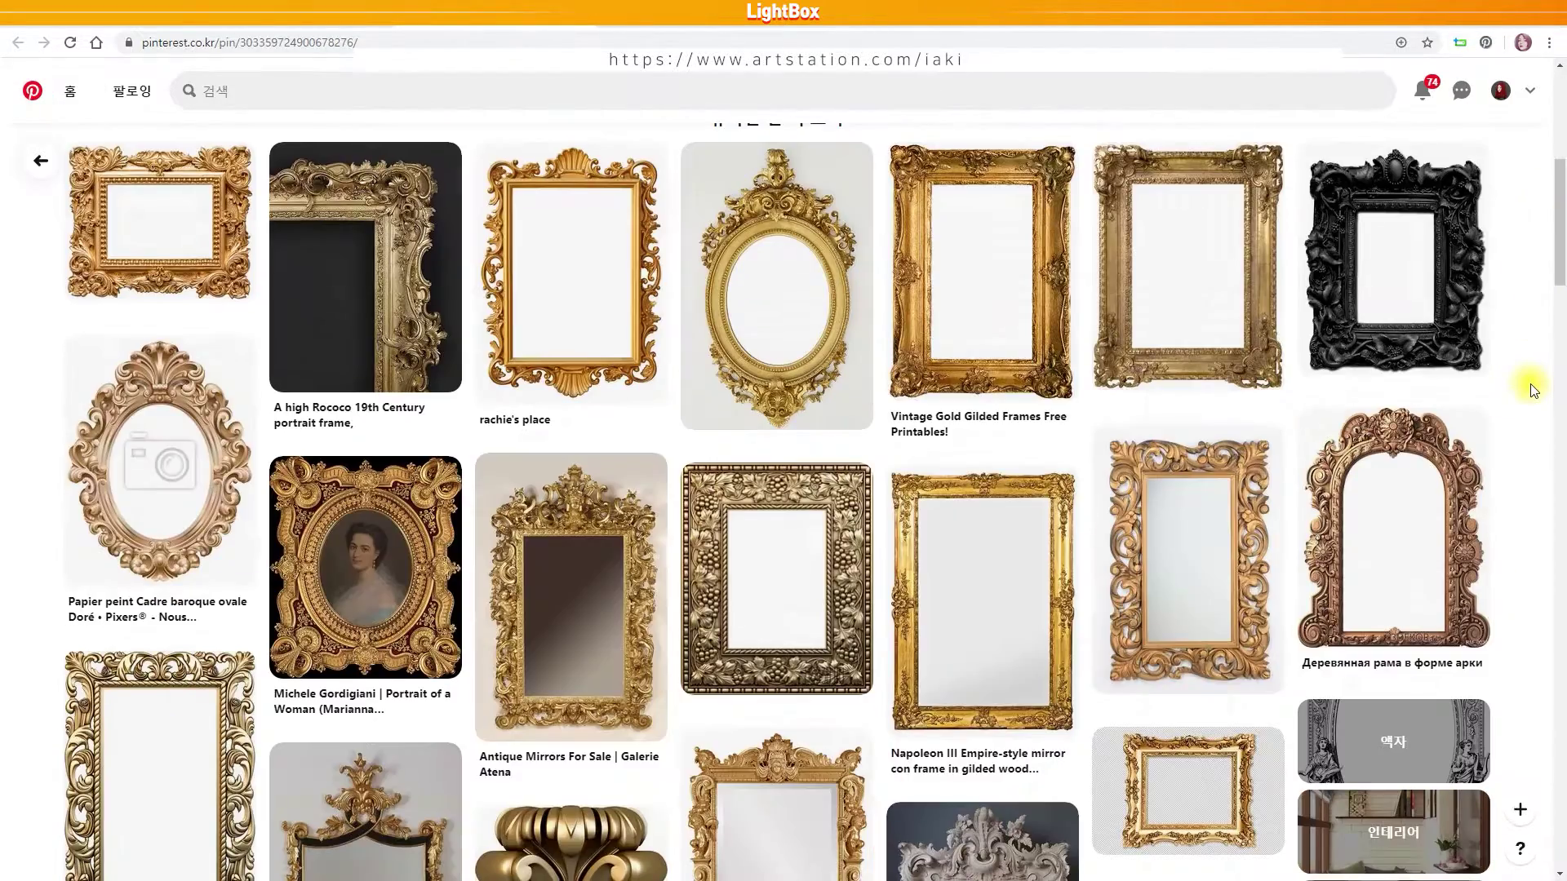
{"action": "scroll", "coordinate": [1533, 390], "scroll_direction": "down", "scroll_amount": 4}
{"action": "scroll", "coordinate": [1533, 391], "scroll_direction": "down", "scroll_amount": 4}
{"action": "scroll", "coordinate": [1533, 390], "scroll_direction": "down", "scroll_amount": 4}
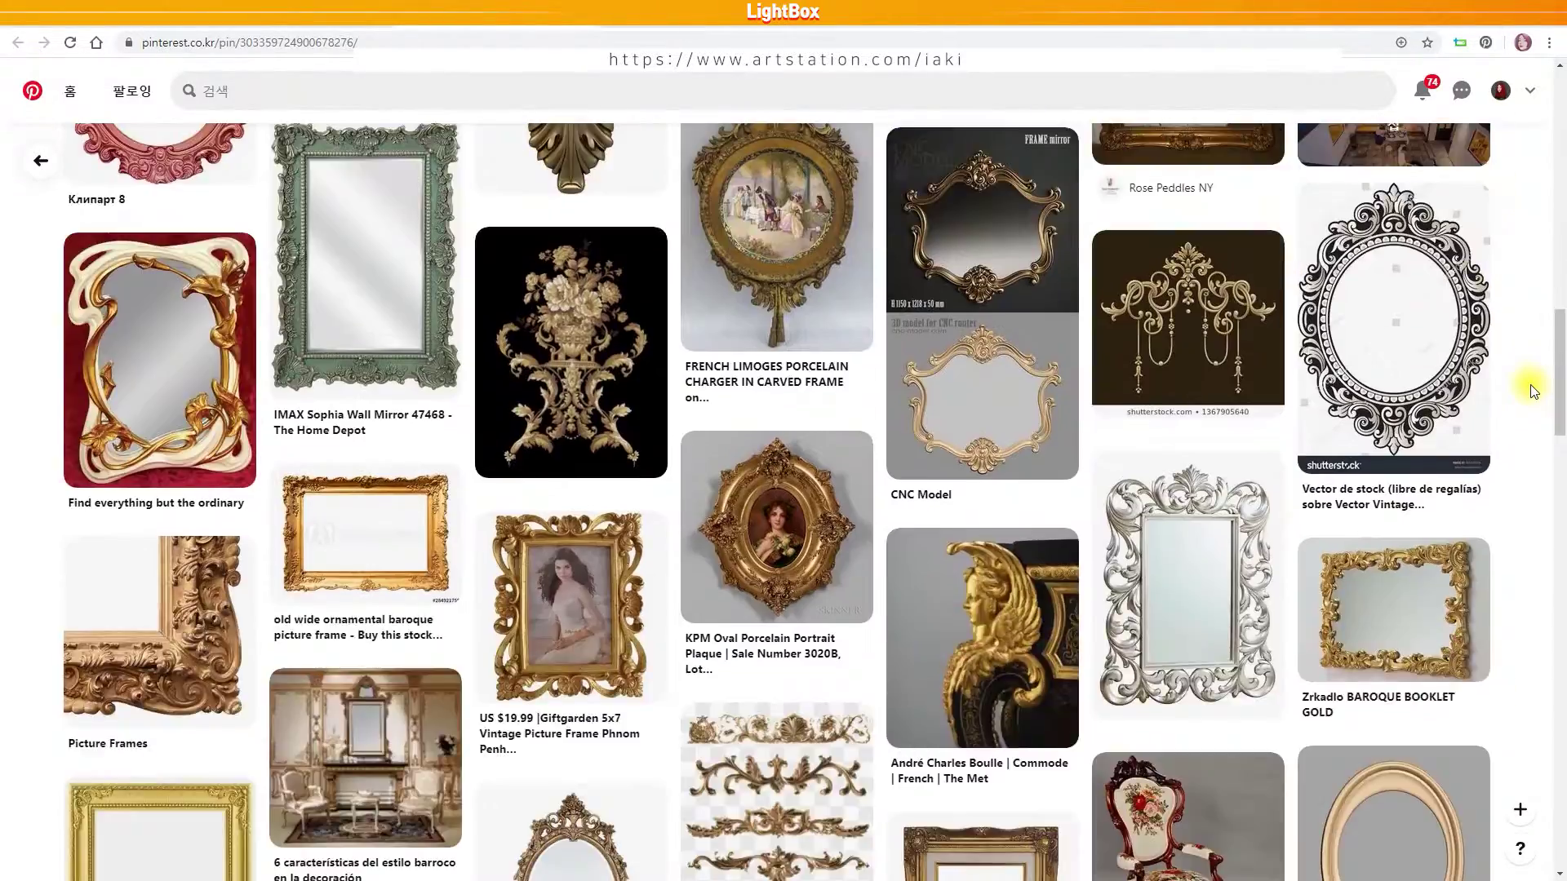
{"action": "scroll", "coordinate": [1532, 390], "scroll_direction": "down", "scroll_amount": 4}
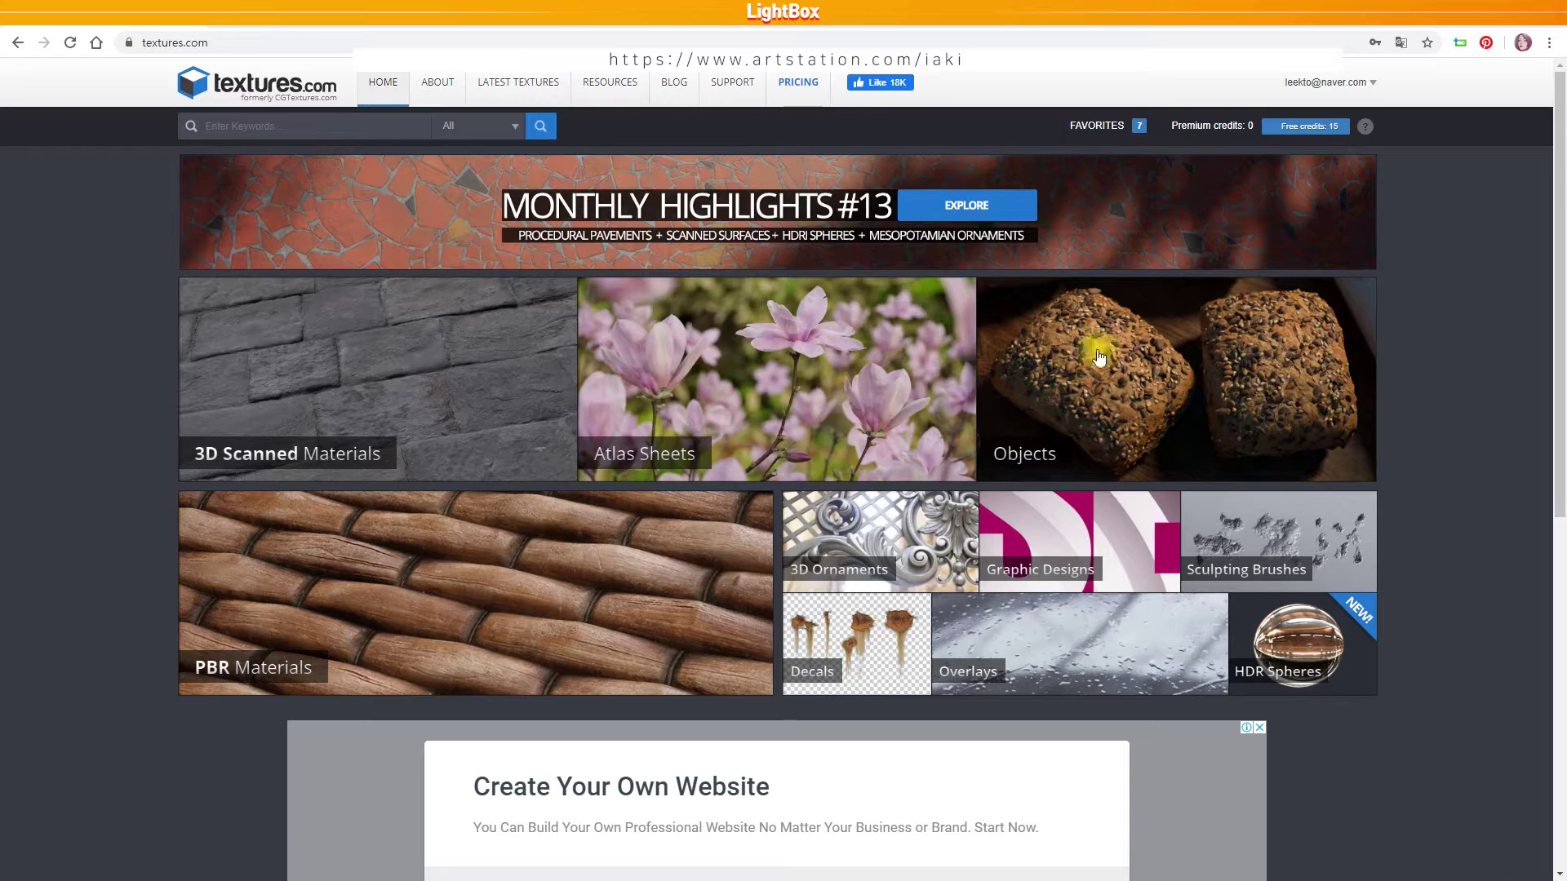
Step: Open the 3D Ornaments collection from the Textures.com home page
{"action": "scroll", "coordinate": [887, 558], "scroll_direction": "down", "scroll_amount": 7}
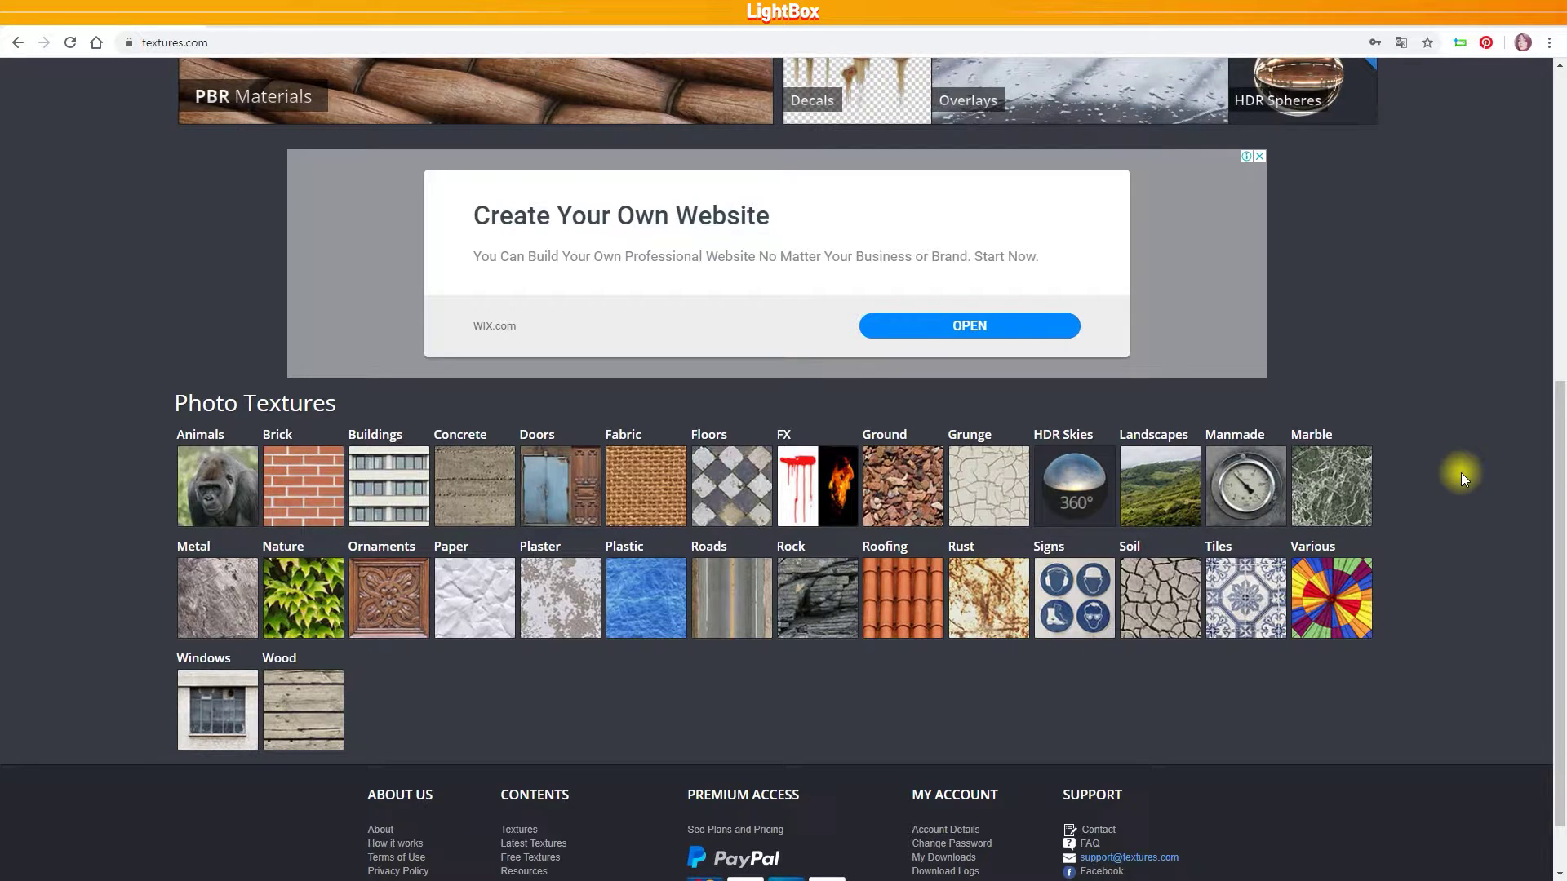
{"action": "scroll", "coordinate": [1460, 473], "scroll_direction": "up", "scroll_amount": 7}
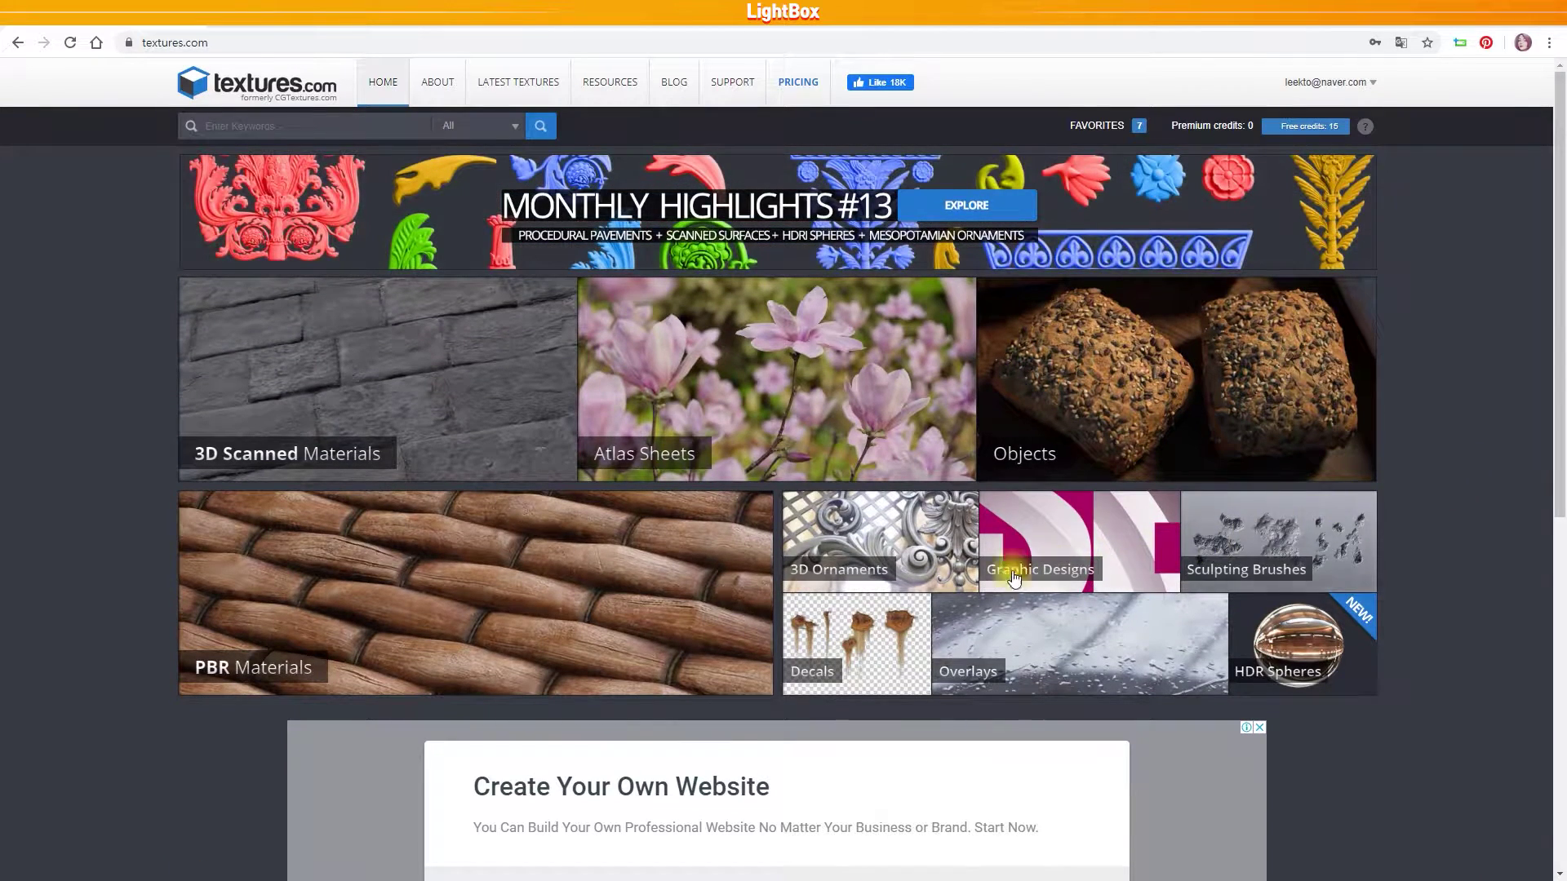
{"action": "left_click", "coordinate": [905, 584]}
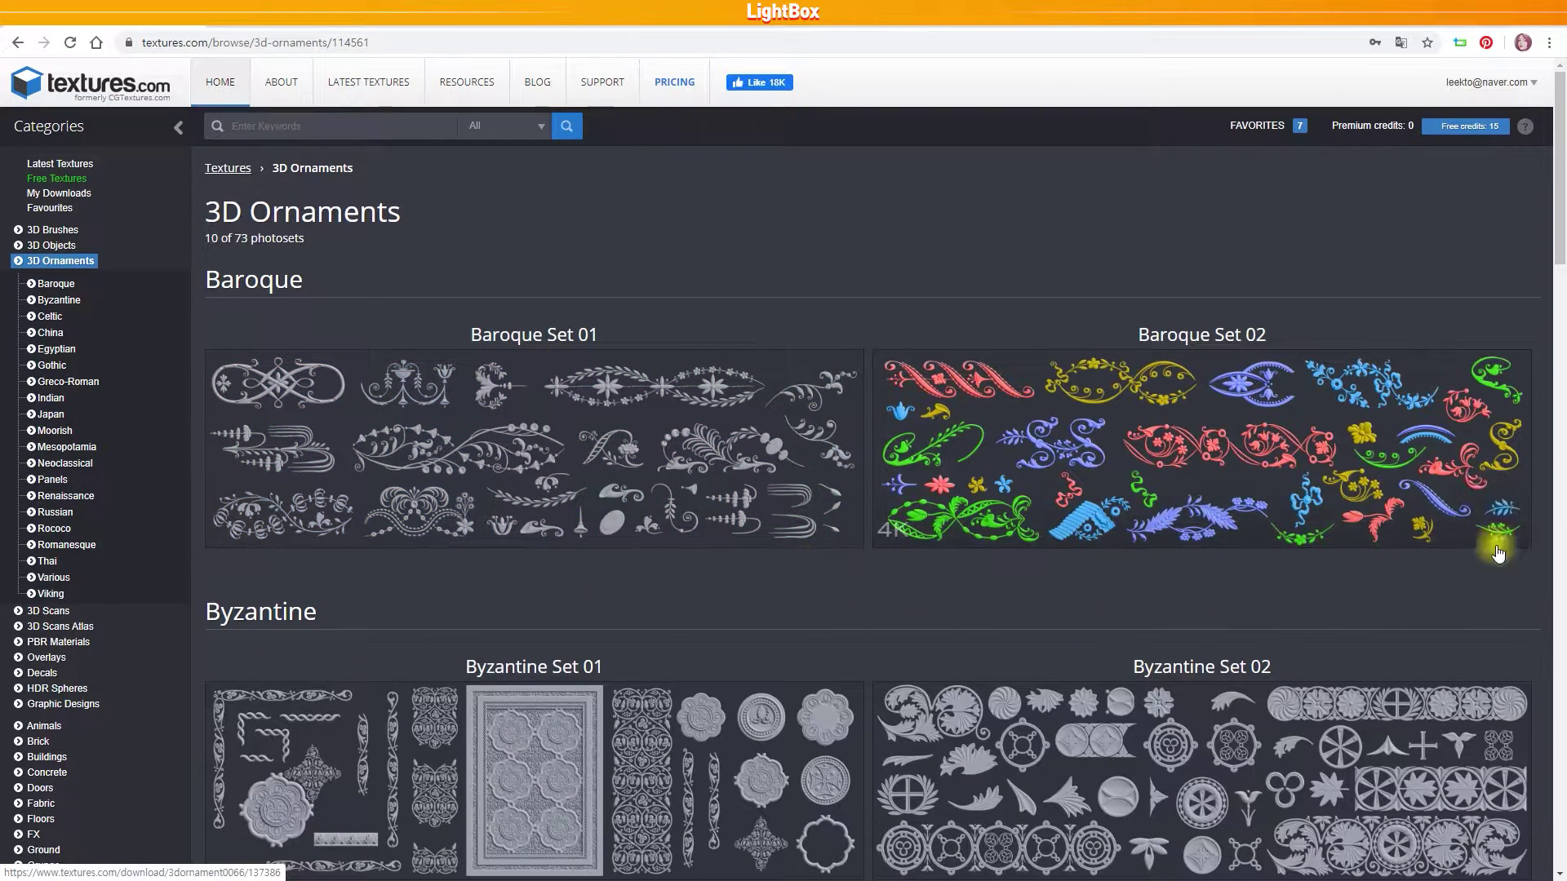
Step: Browse down through the ornament sets in the 3D Ornaments collection
{"action": "scroll", "coordinate": [1463, 595], "scroll_direction": "down", "scroll_amount": 1}
{"action": "scroll", "coordinate": [1464, 595], "scroll_direction": "down", "scroll_amount": 3}
{"action": "scroll", "coordinate": [1464, 595], "scroll_direction": "down", "scroll_amount": 2}
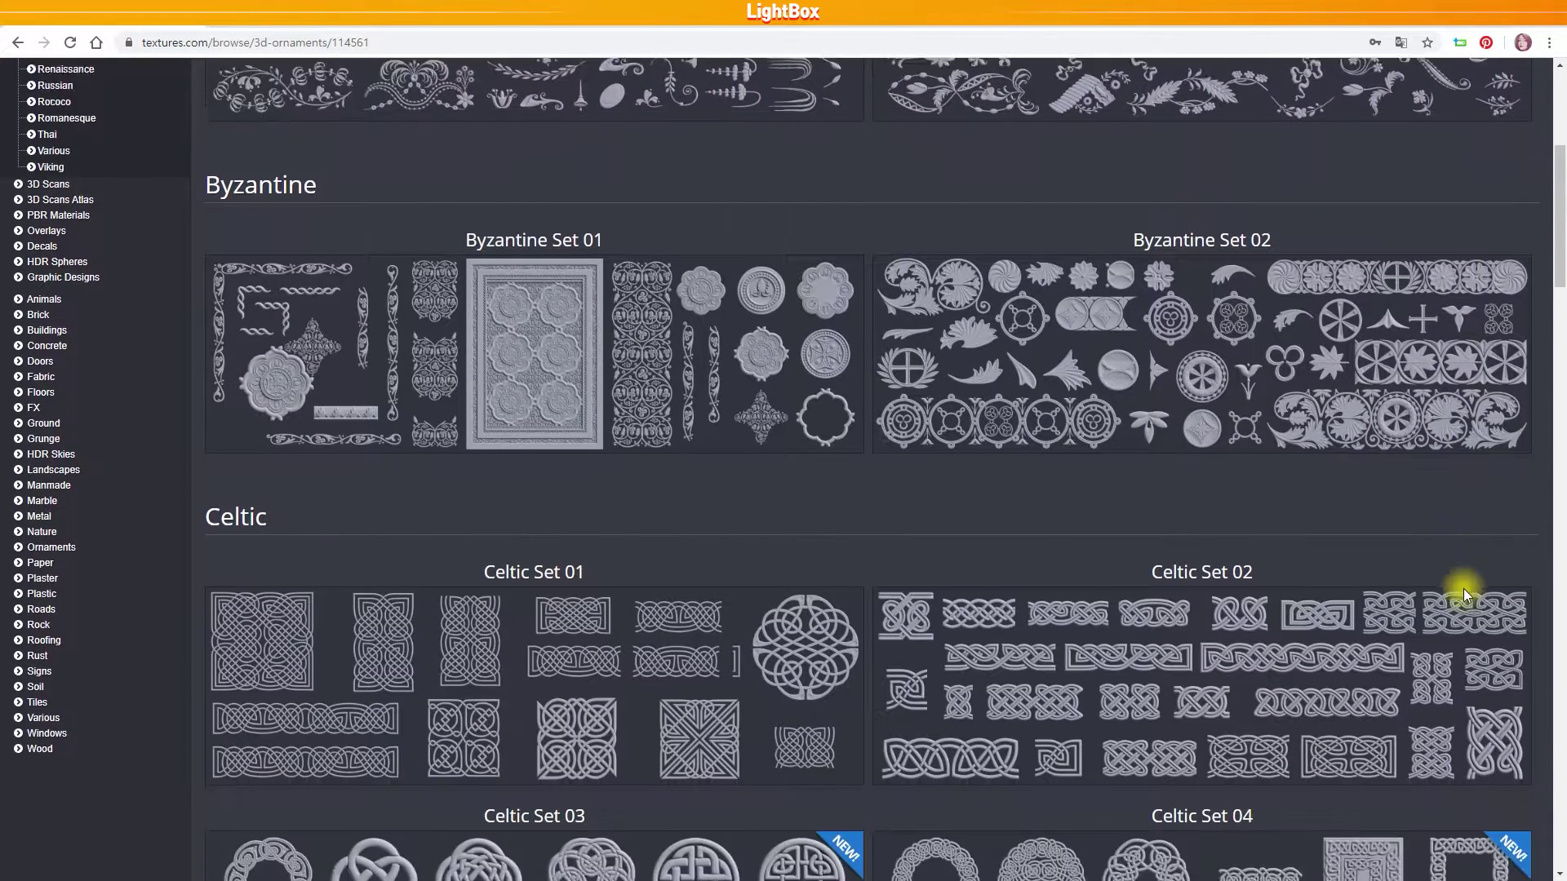
{"action": "scroll", "coordinate": [1465, 596], "scroll_direction": "down", "scroll_amount": 3}
{"action": "scroll", "coordinate": [1465, 596], "scroll_direction": "down", "scroll_amount": 3}
{"action": "scroll", "coordinate": [1465, 595], "scroll_direction": "down", "scroll_amount": 1}
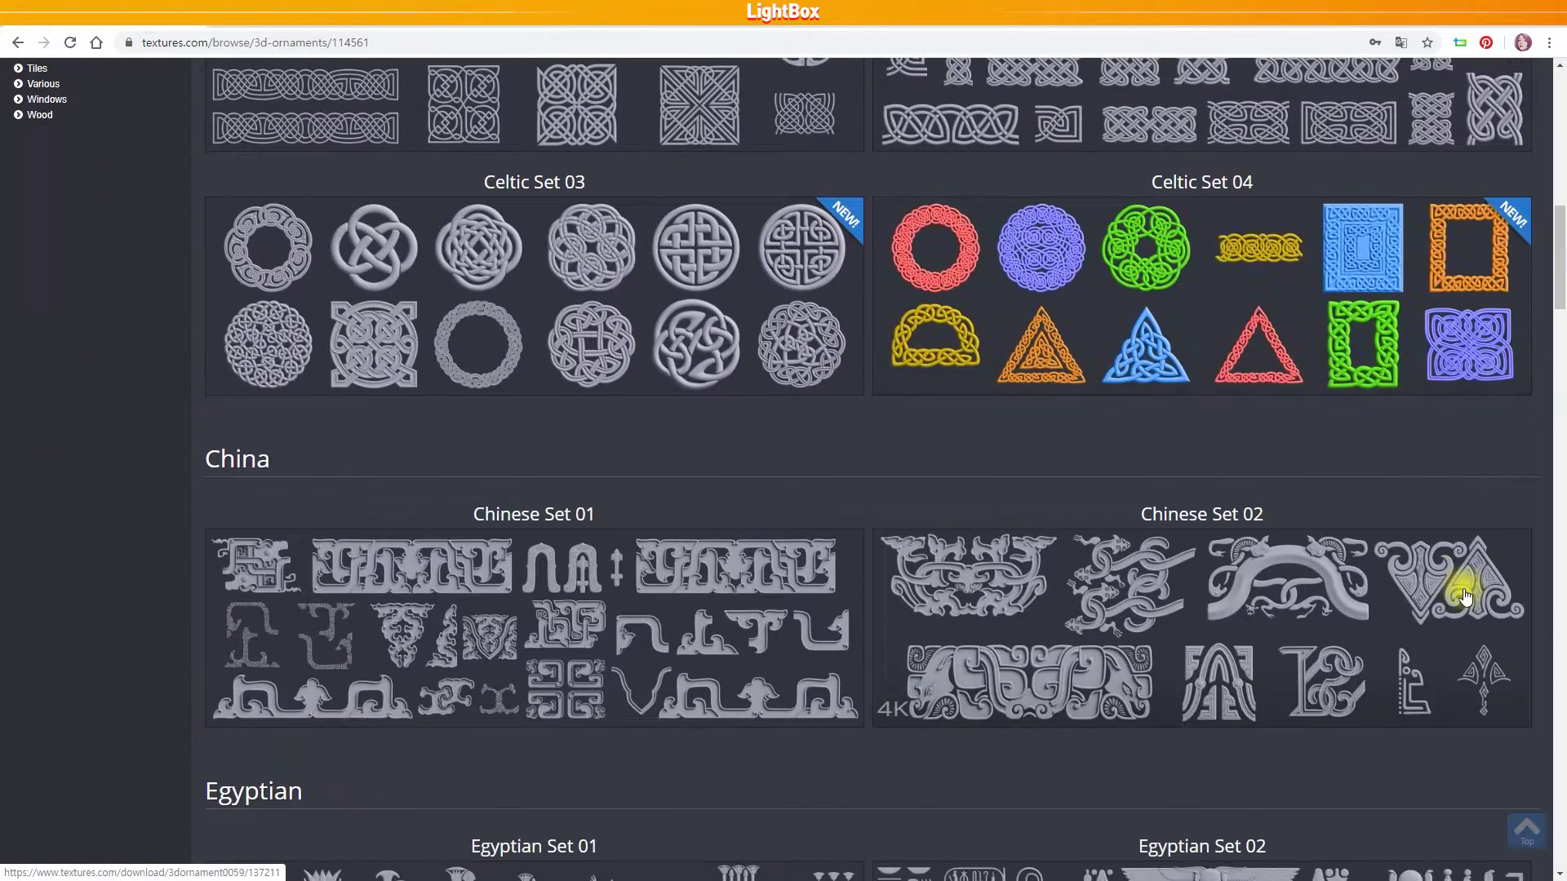
{"action": "scroll", "coordinate": [1465, 596], "scroll_direction": "down", "scroll_amount": 3}
{"action": "scroll", "coordinate": [1465, 596], "scroll_direction": "down", "scroll_amount": 1}
{"action": "scroll", "coordinate": [1465, 596], "scroll_direction": "down", "scroll_amount": 4}
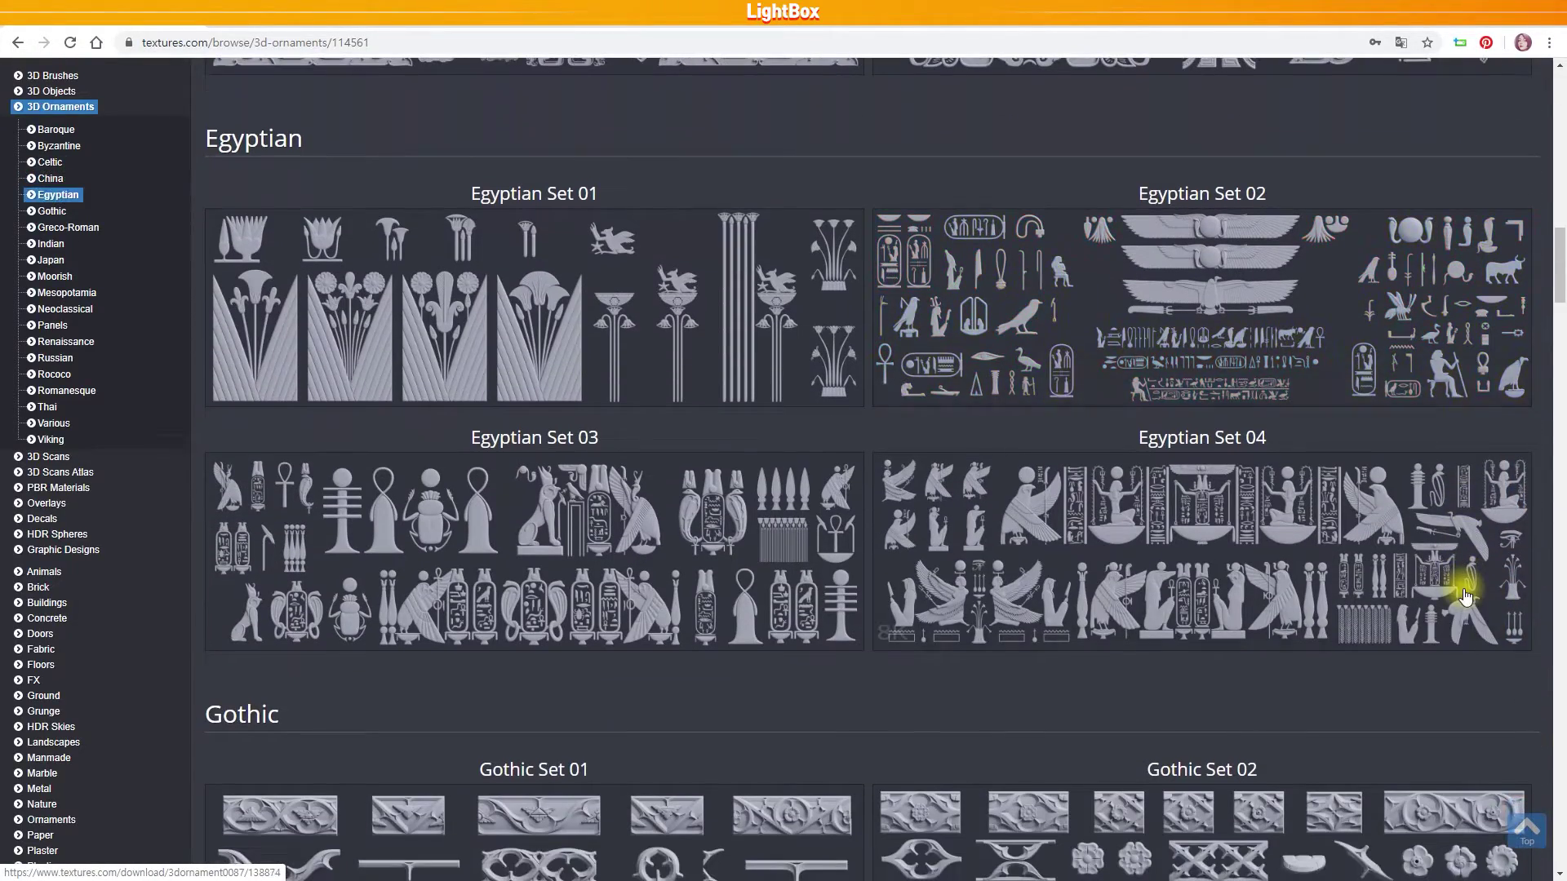
{"action": "scroll", "coordinate": [1465, 596], "scroll_direction": "down", "scroll_amount": 2}
{"action": "scroll", "coordinate": [1465, 596], "scroll_direction": "down", "scroll_amount": 4}
{"action": "scroll", "coordinate": [1465, 594], "scroll_direction": "down", "scroll_amount": 3}
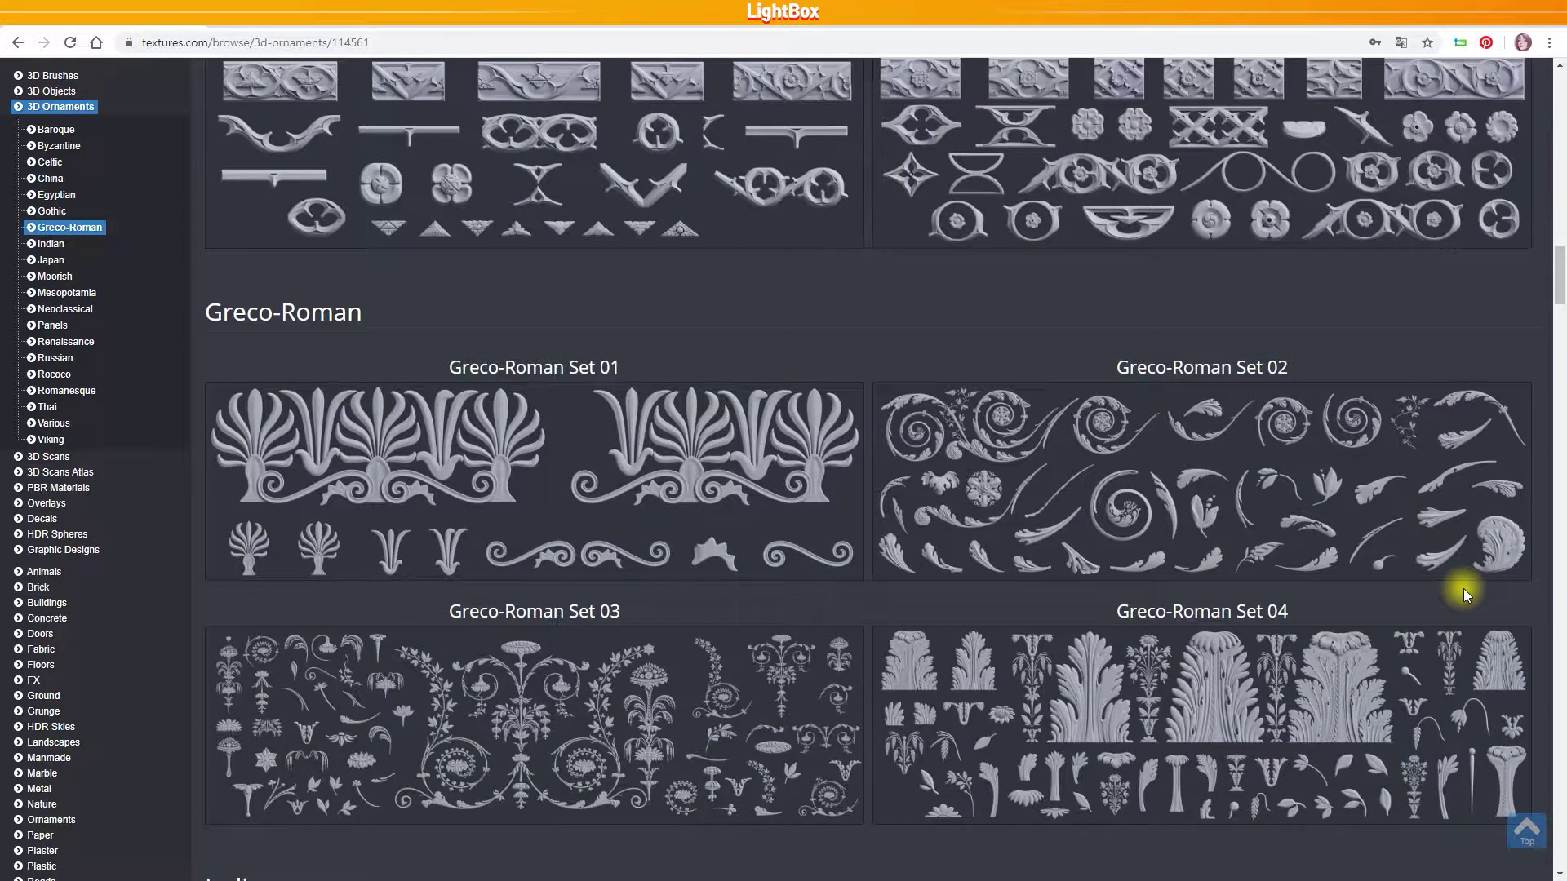
{"action": "scroll", "coordinate": [1463, 589], "scroll_direction": "down", "scroll_amount": 1}
{"action": "scroll", "coordinate": [1462, 587], "scroll_direction": "down", "scroll_amount": 5}
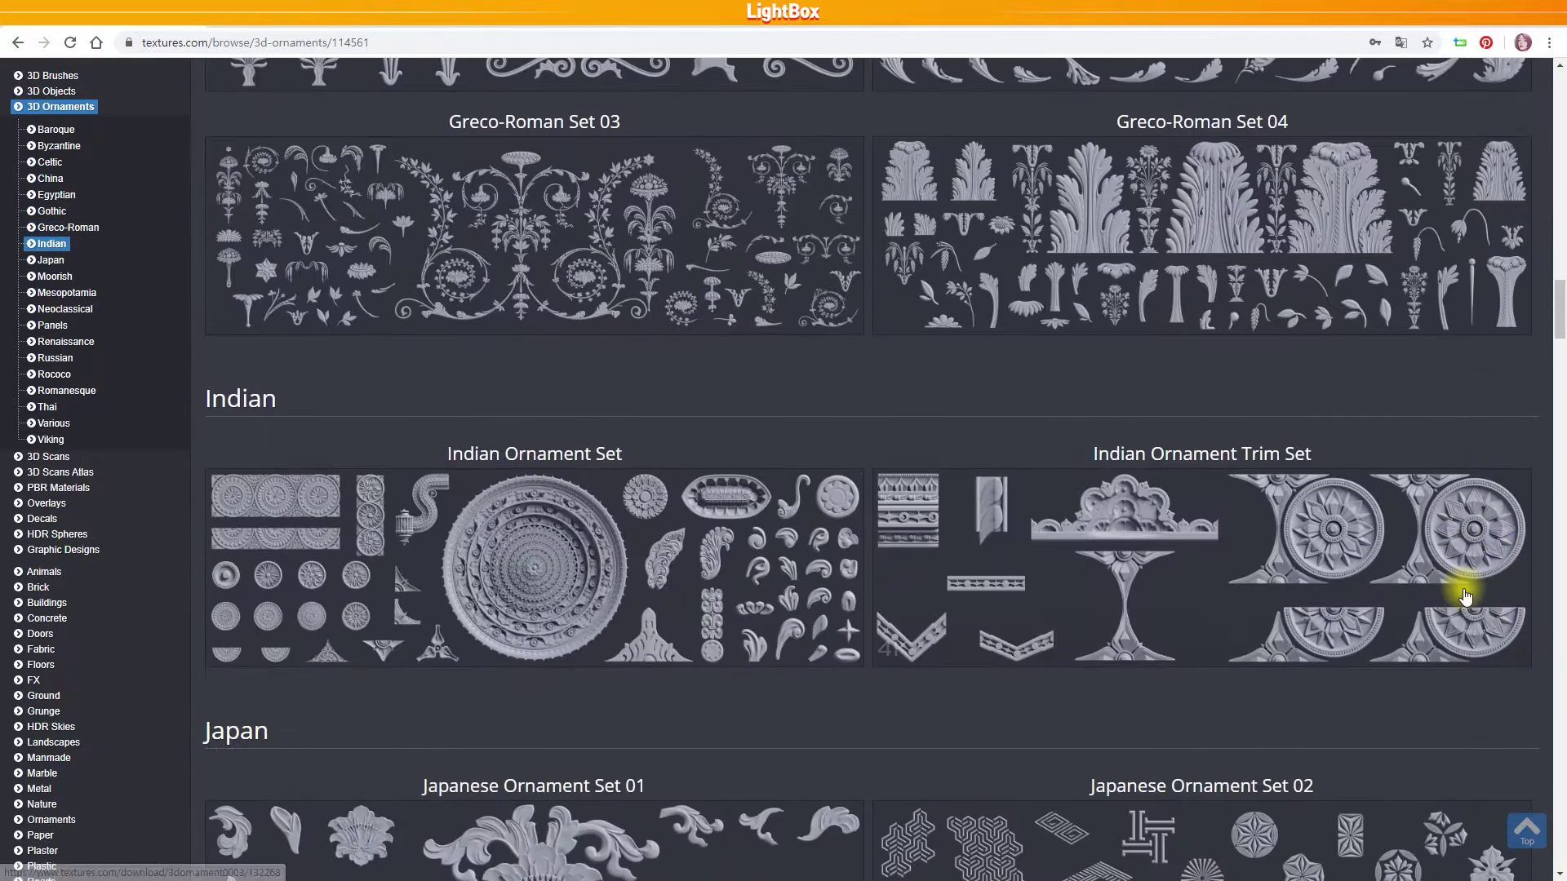
{"action": "scroll", "coordinate": [1108, 553], "scroll_direction": "down", "scroll_amount": 1}
{"action": "scroll", "coordinate": [1109, 553], "scroll_direction": "down", "scroll_amount": 3}
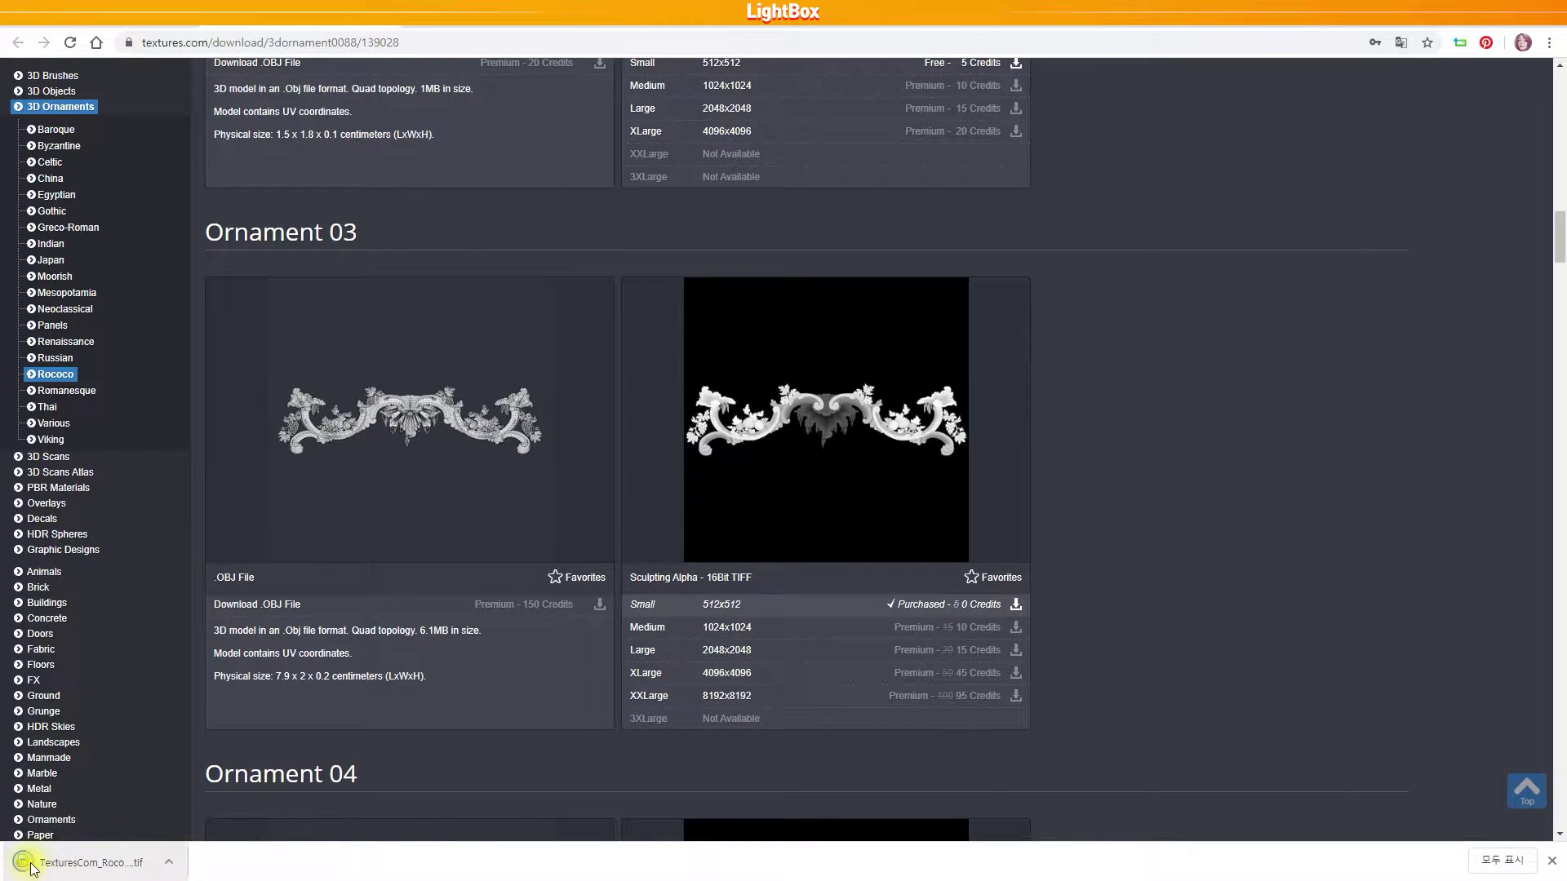
Step: Download another ornament's Small 512x512 Sculpting Alpha TIFF and return to the 3D Ornaments list
{"action": "key", "text": "alt+Left"}
{"action": "scroll", "coordinate": [1125, 506], "scroll_direction": "down", "scroll_amount": 1}
{"action": "left_click", "coordinate": [988, 640]}
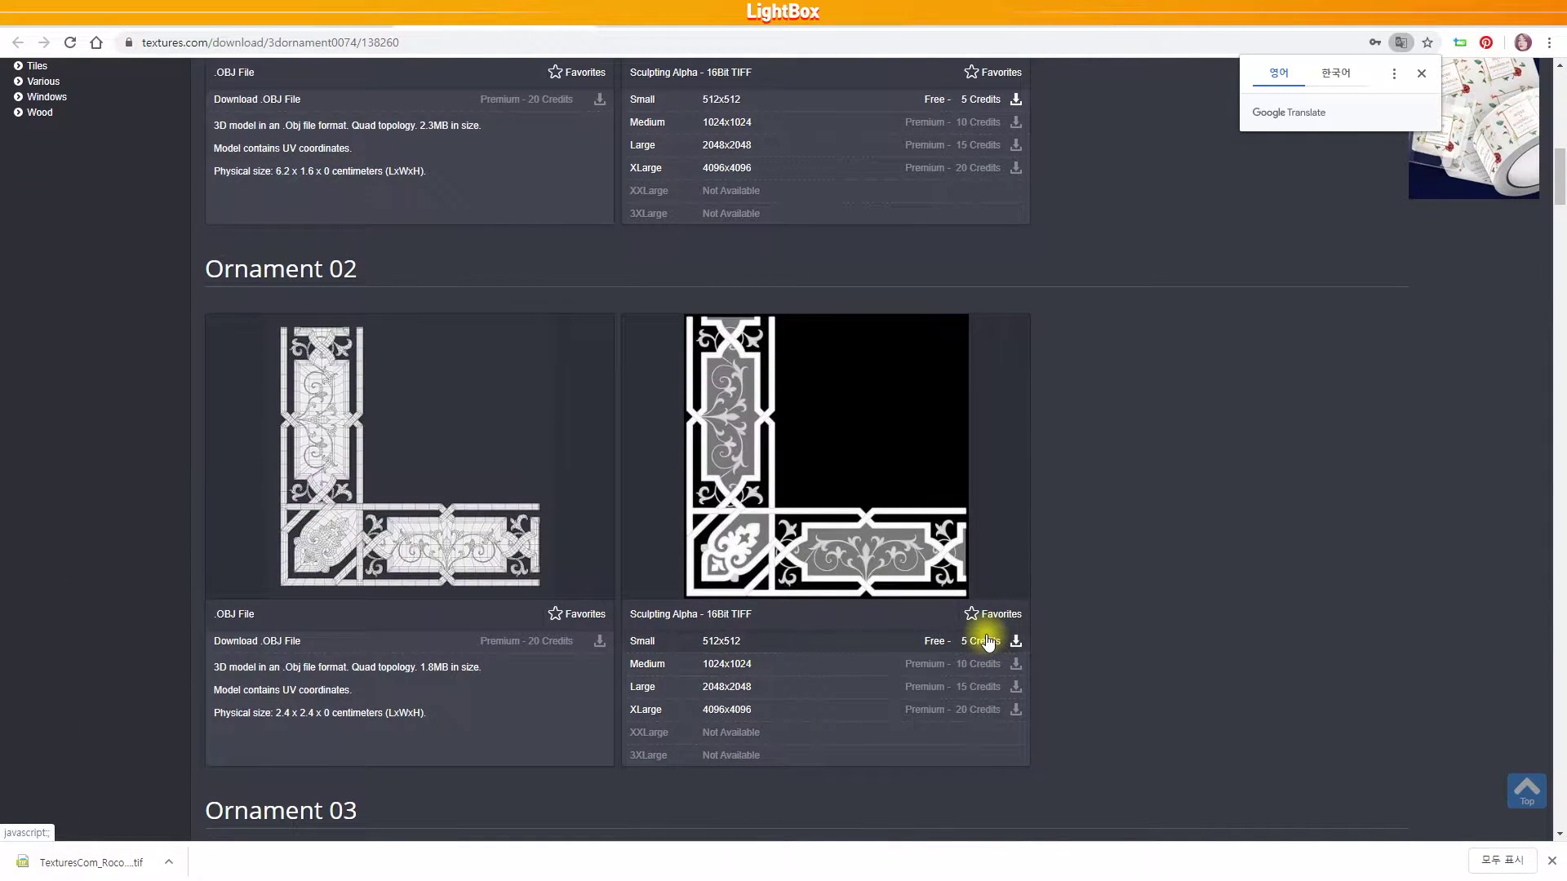
{"action": "key", "text": "alt+Left"}
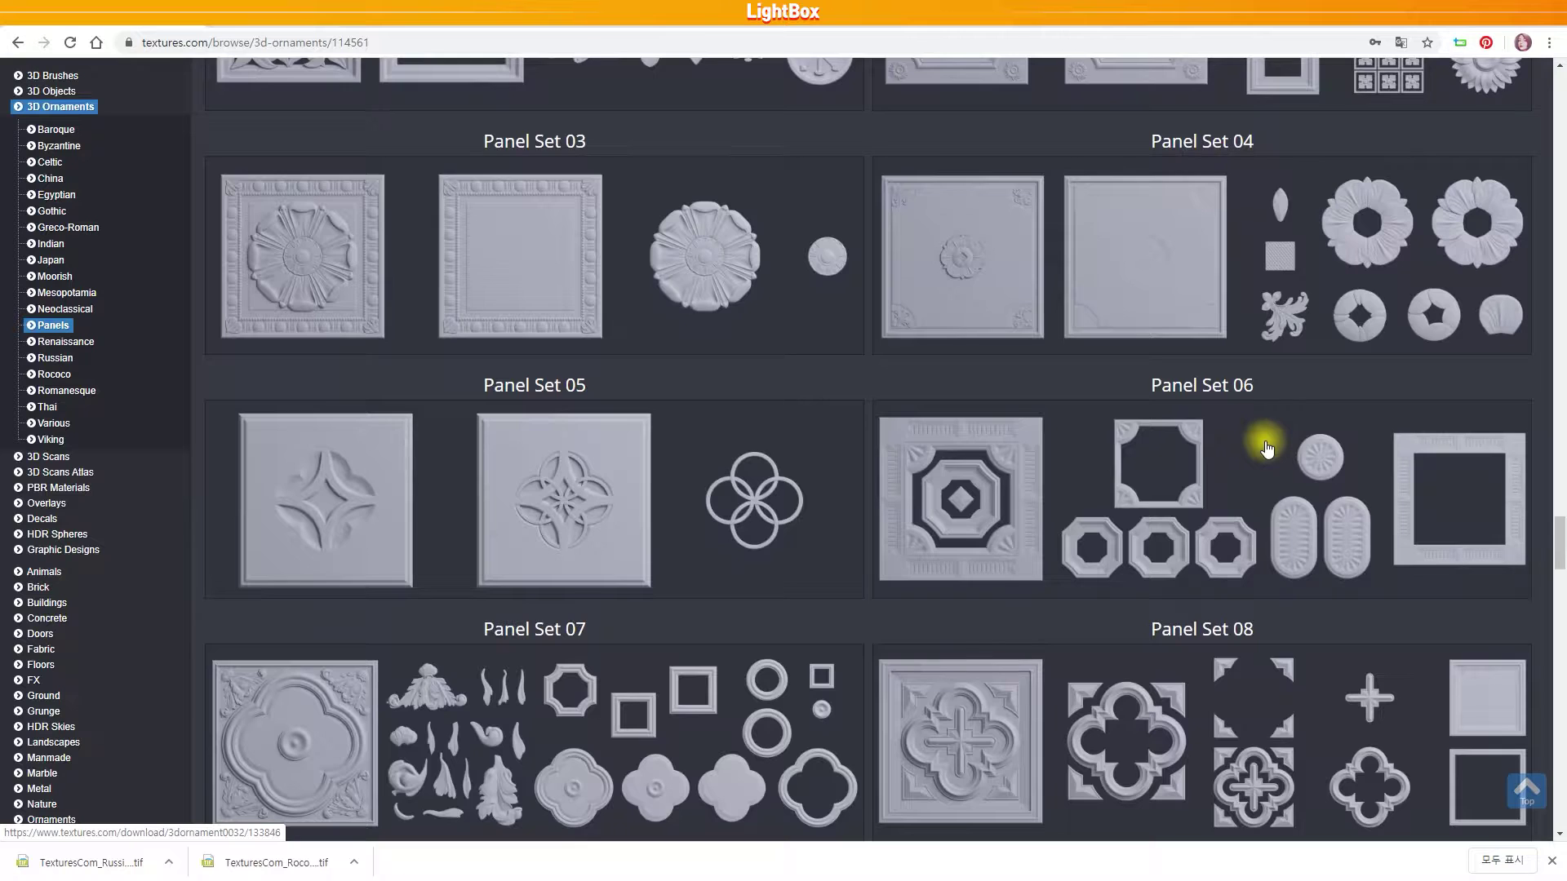
{"action": "scroll", "coordinate": [1265, 439], "scroll_direction": "down", "scroll_amount": 2}
{"action": "scroll", "coordinate": [1265, 440], "scroll_direction": "down", "scroll_amount": 3}
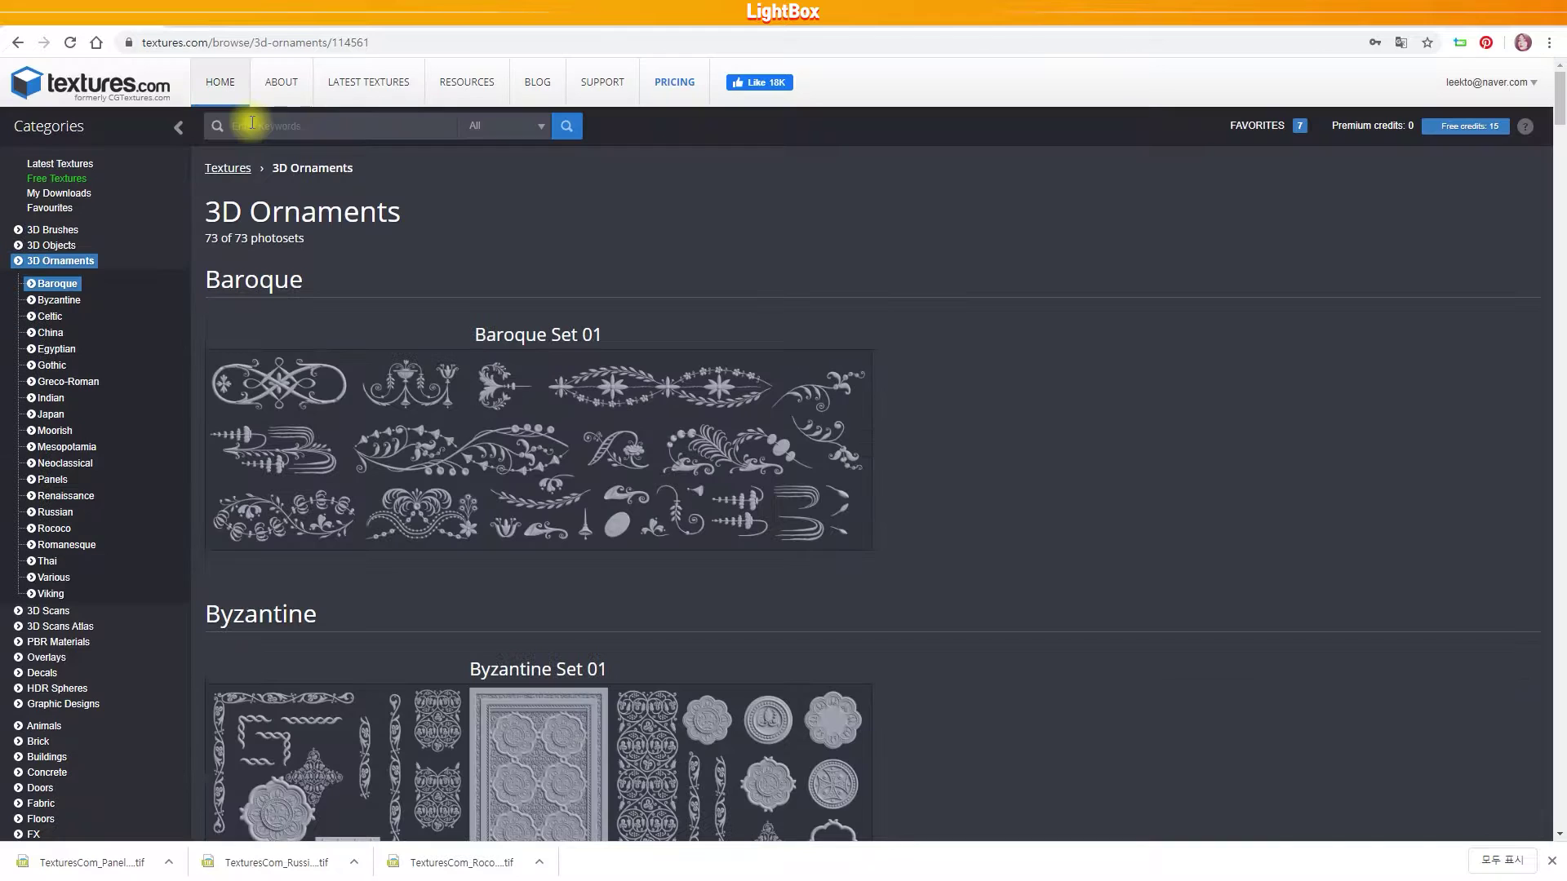
{"action": "type", "text": "free"}
Step: Search Textures.com for 'free' and open Free 3D Ornament Kitbash Set 03
{"action": "key", "text": "Return"}
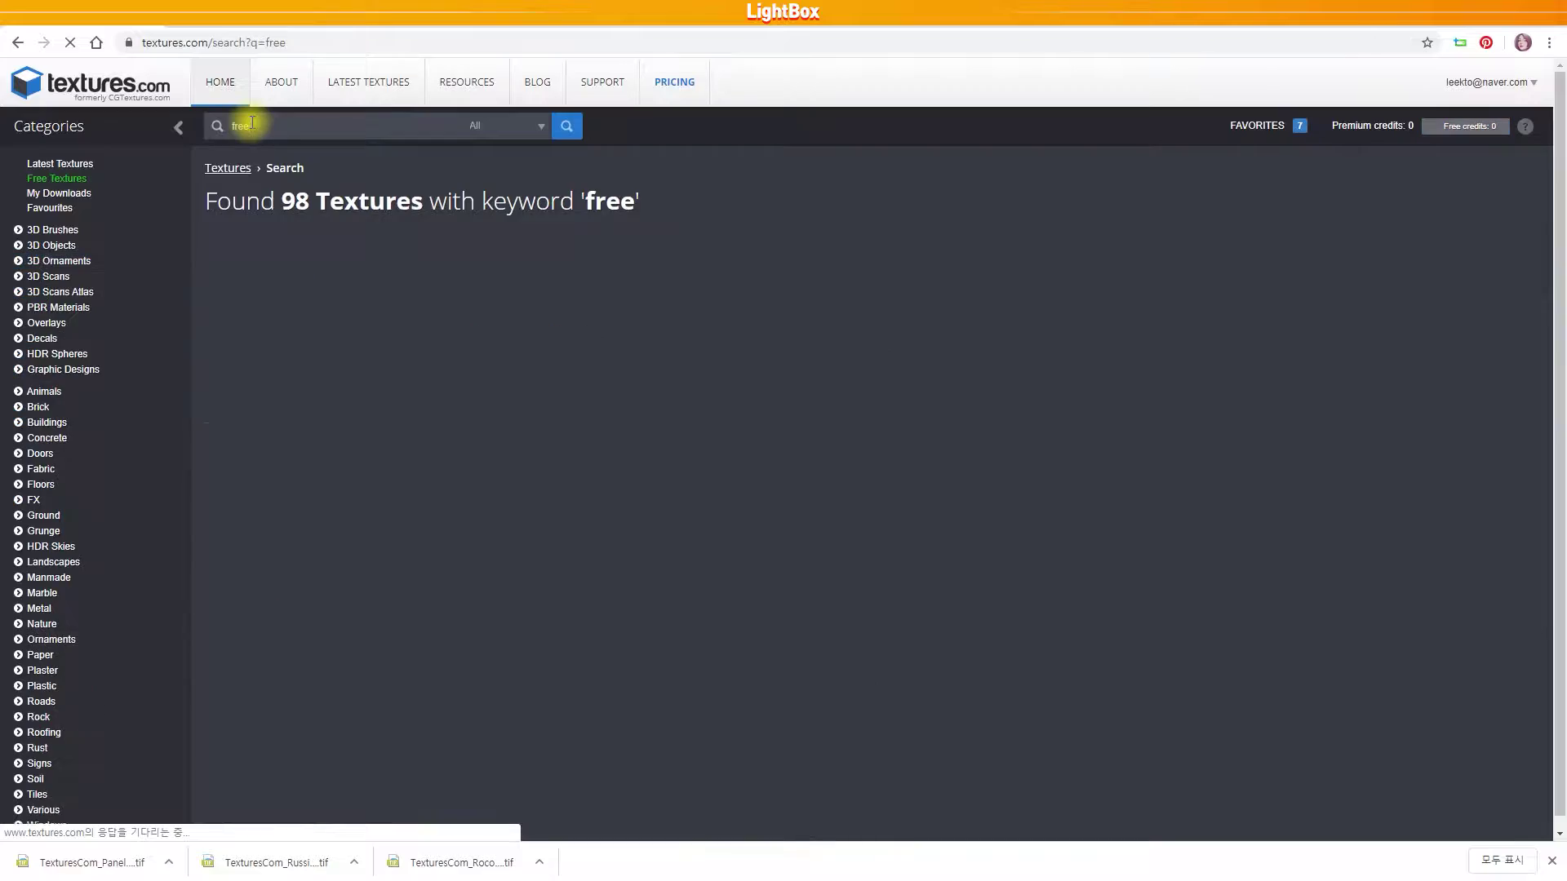
{"action": "scroll", "coordinate": [1237, 385], "scroll_direction": "down", "scroll_amount": 8}
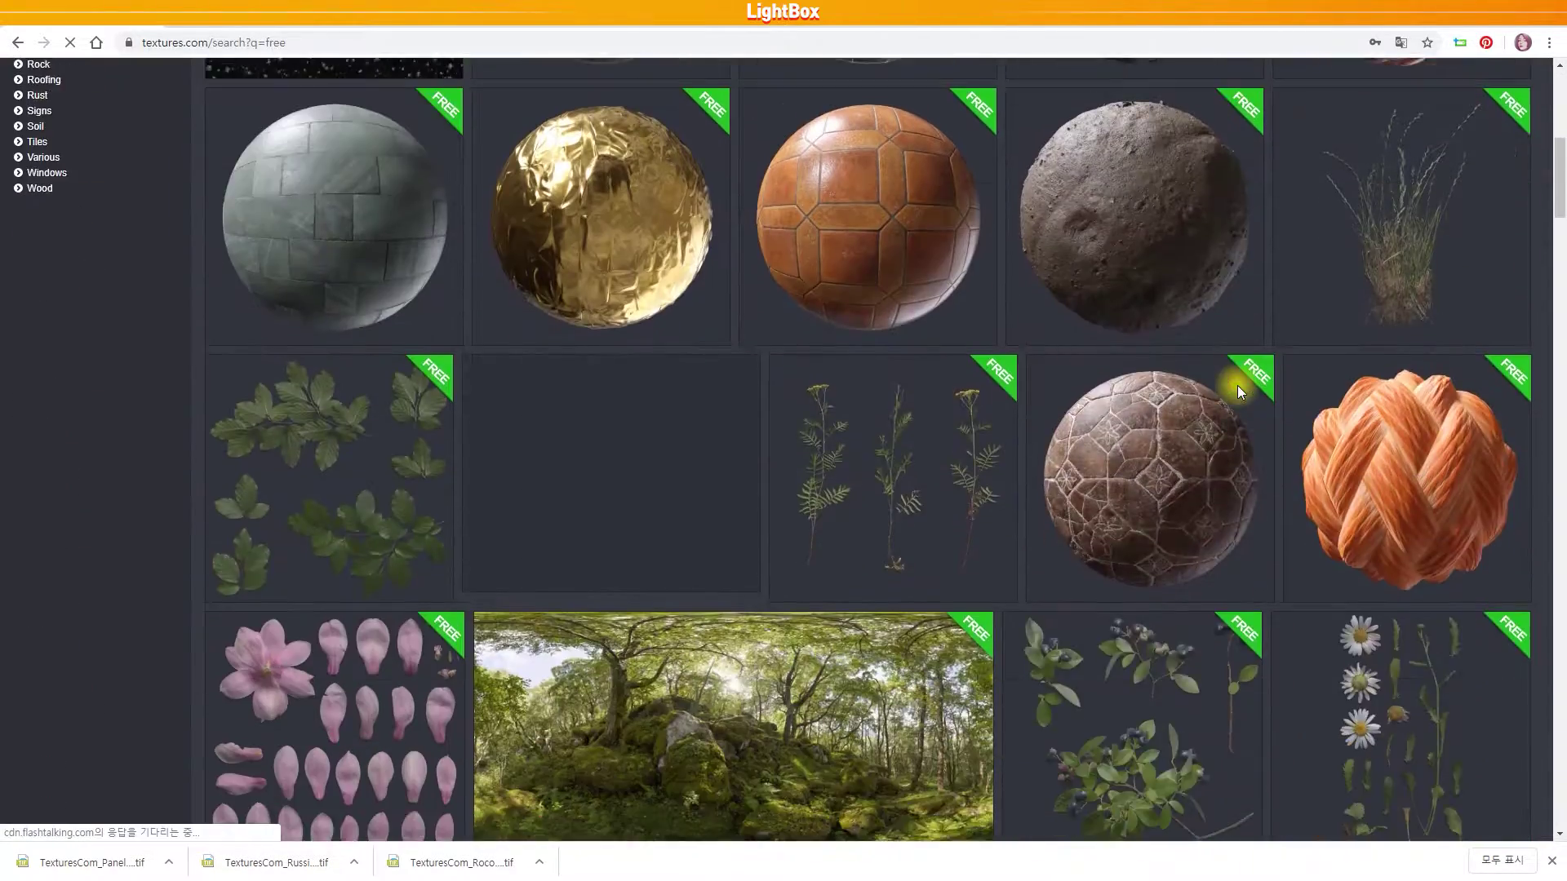
{"action": "scroll", "coordinate": [1237, 386], "scroll_direction": "down", "scroll_amount": 7}
{"action": "scroll", "coordinate": [1237, 392], "scroll_direction": "down", "scroll_amount": 8}
{"action": "left_click", "coordinate": [1084, 363]}
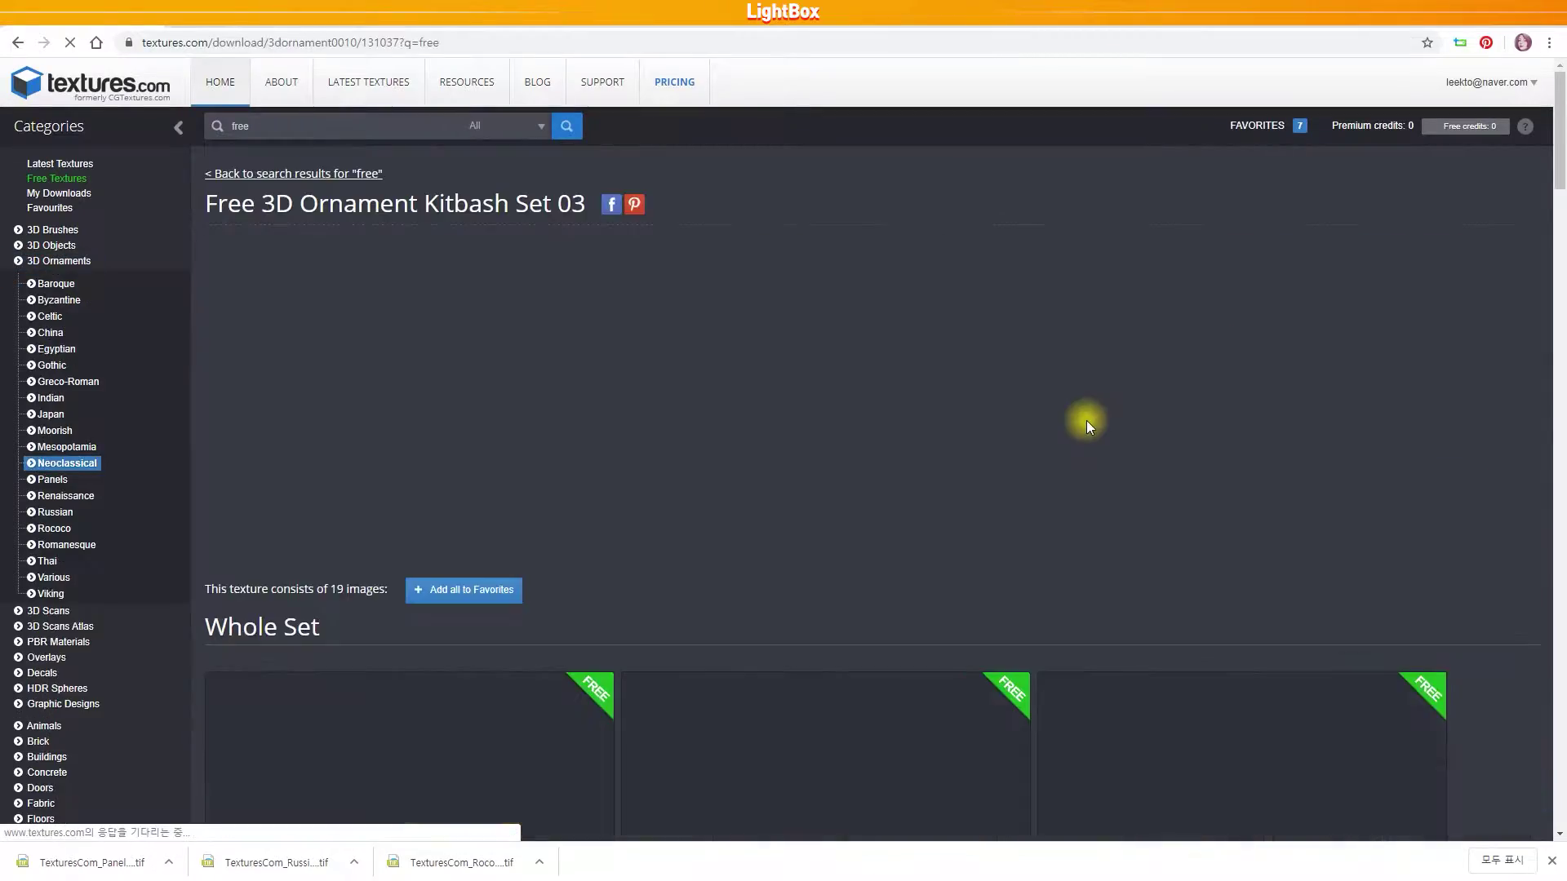
Step: Scroll the Kitbash Set 03 page down to its Sculpting Alpha images
{"action": "scroll", "coordinate": [1486, 465], "scroll_direction": "down", "scroll_amount": 5}
{"action": "scroll", "coordinate": [1485, 471], "scroll_direction": "down", "scroll_amount": 5}
{"action": "scroll", "coordinate": [1281, 487], "scroll_direction": "down", "scroll_amount": 1}
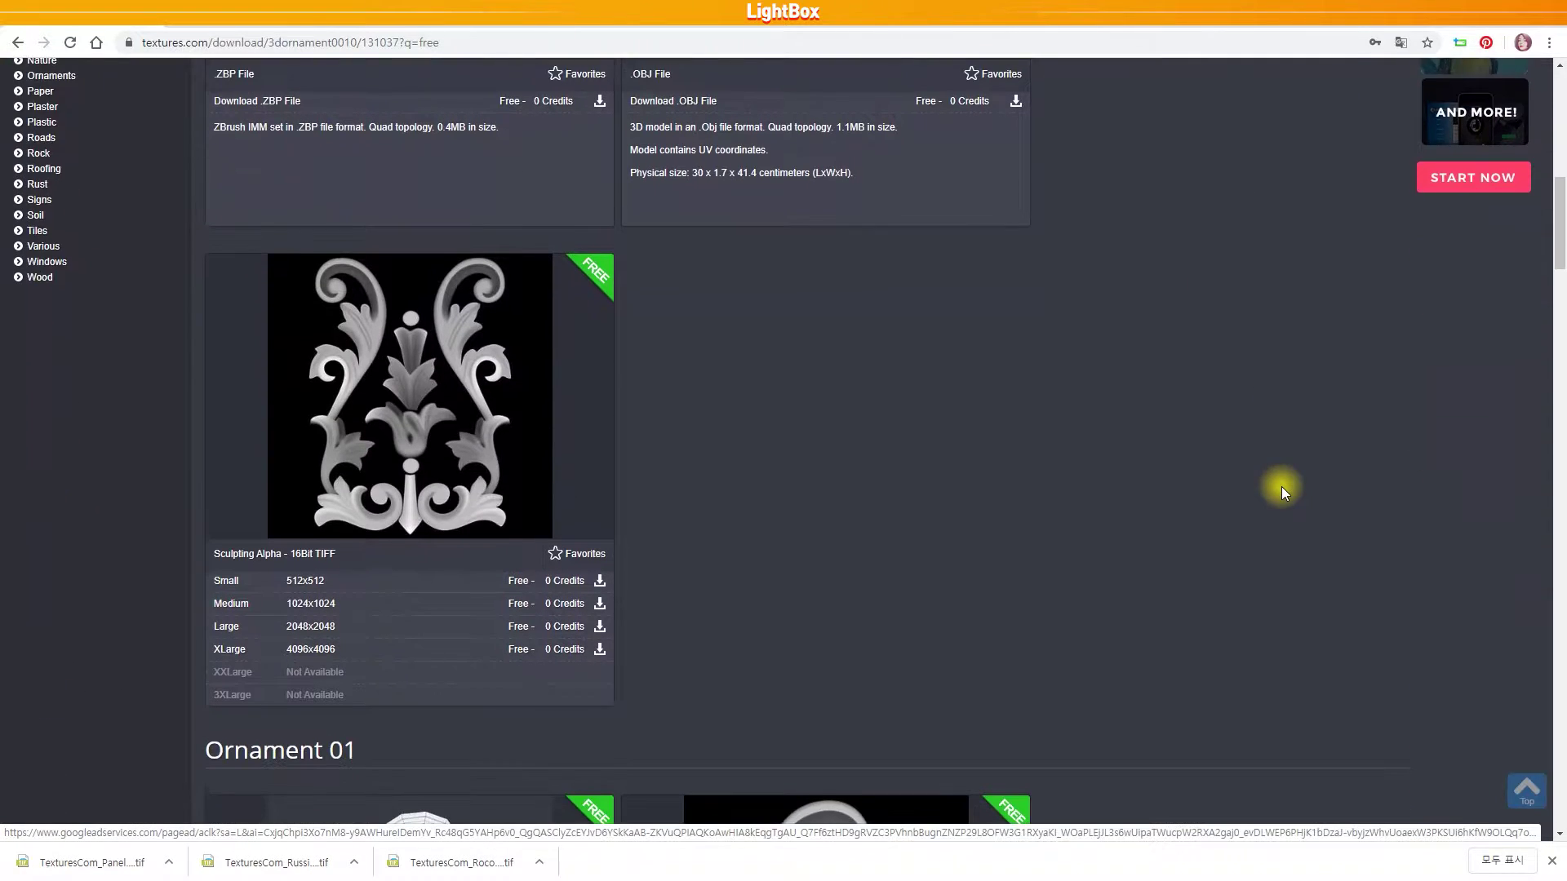
{"action": "scroll", "coordinate": [1281, 486], "scroll_direction": "down", "scroll_amount": 2}
{"action": "scroll", "coordinate": [1239, 422], "scroll_direction": "down", "scroll_amount": 1}
{"action": "scroll", "coordinate": [1241, 419], "scroll_direction": "down", "scroll_amount": 5}
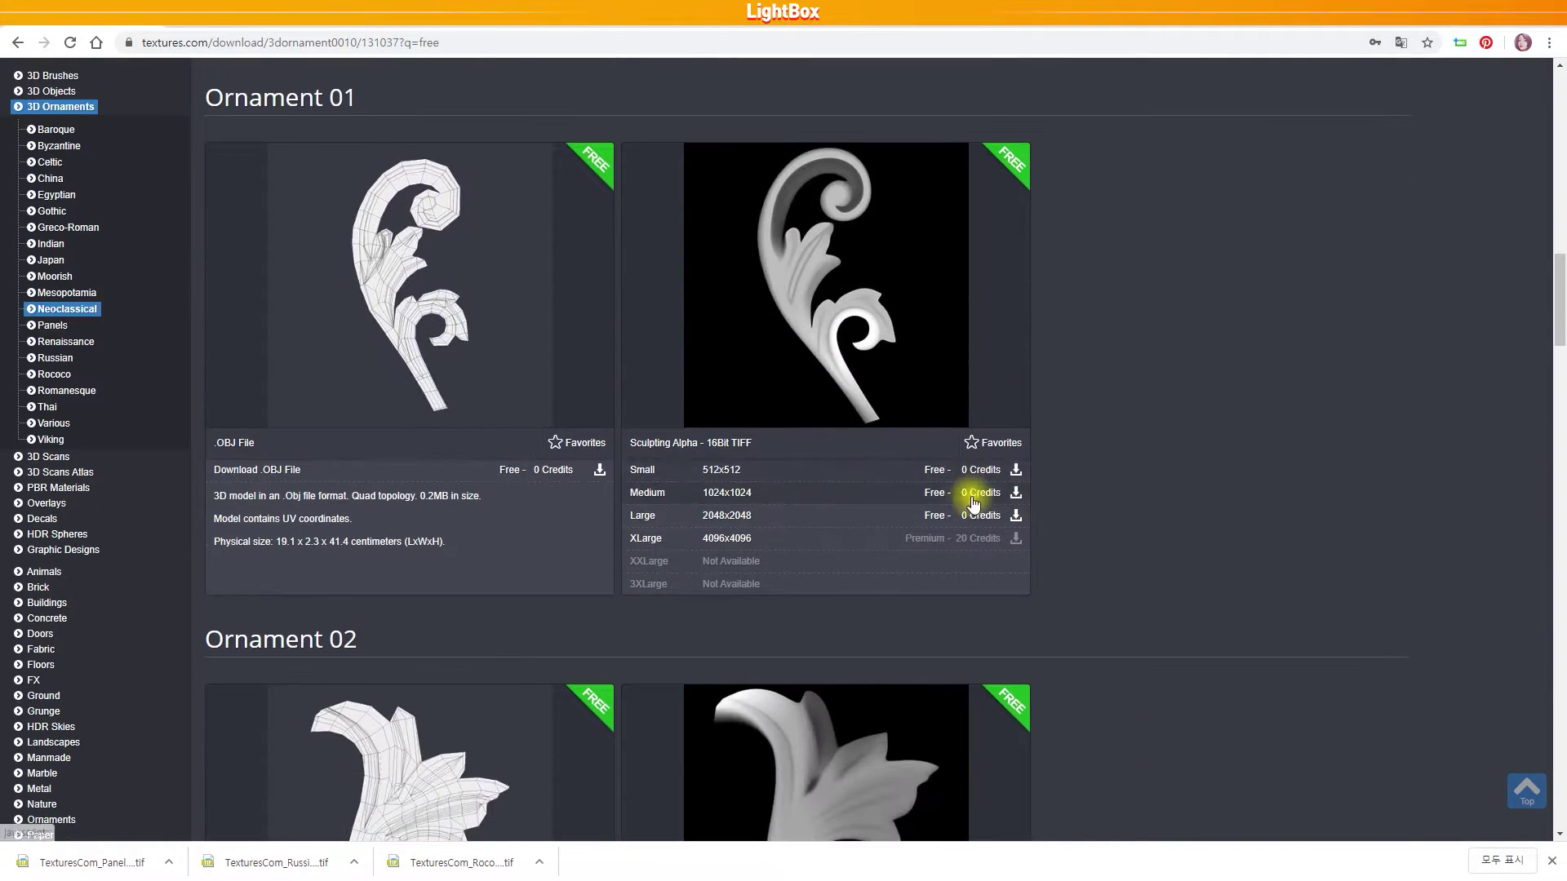
{"action": "scroll", "coordinate": [1162, 505], "scroll_direction": "down", "scroll_amount": 8}
{"action": "scroll", "coordinate": [1163, 504], "scroll_direction": "down", "scroll_amount": 6}
{"action": "scroll", "coordinate": [1163, 504], "scroll_direction": "down", "scroll_amount": 5}
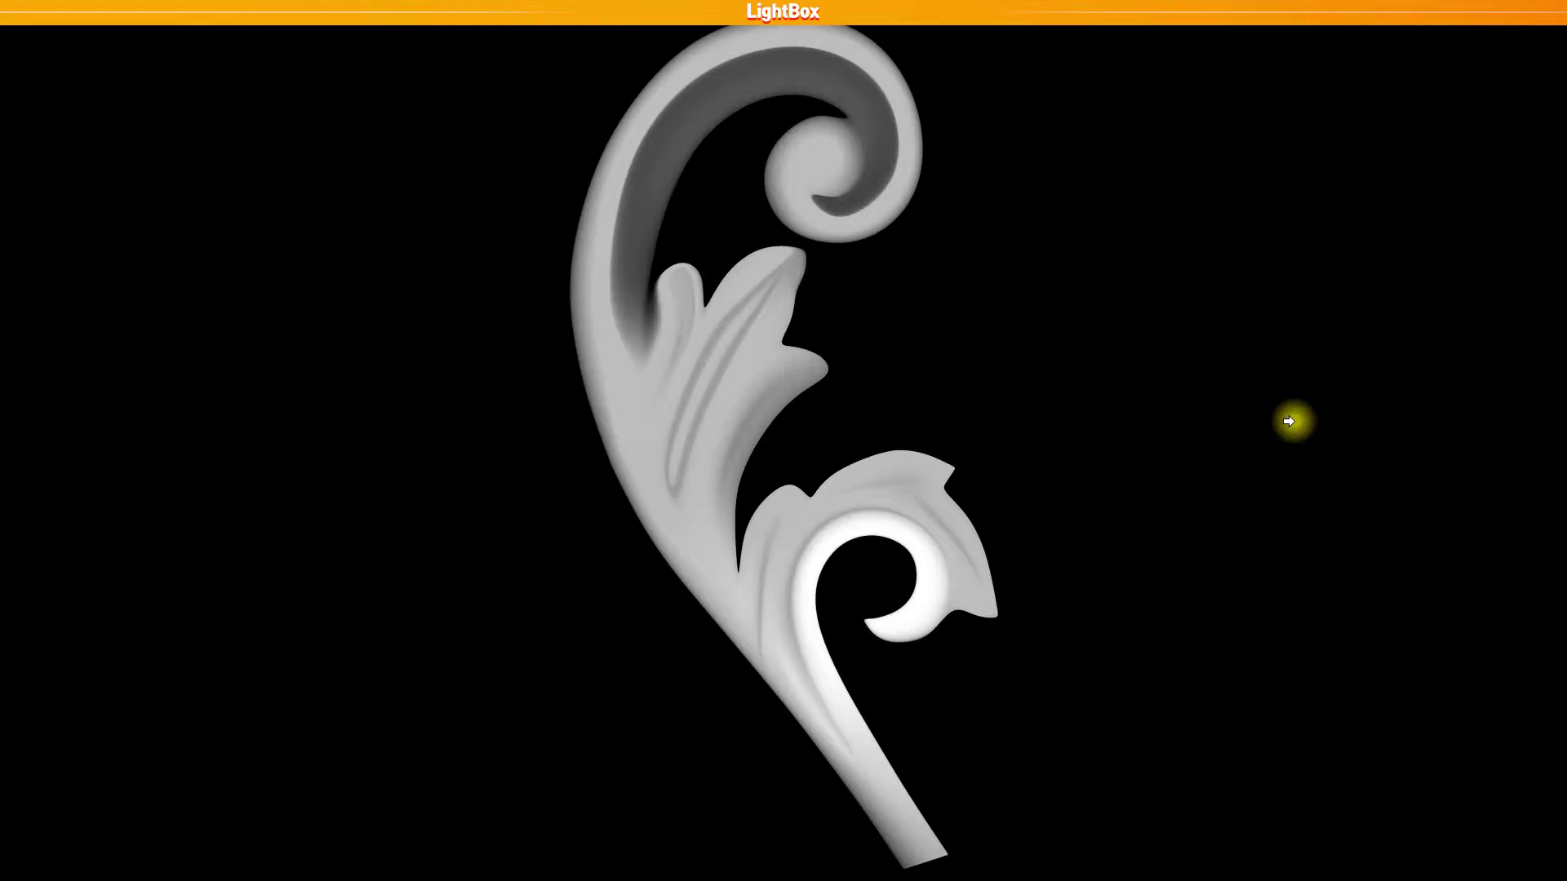
Step: Page through nine successive Kitbash Set 03 ornament alpha previews in the image viewer
{"action": "left_click", "coordinate": [1288, 421]}
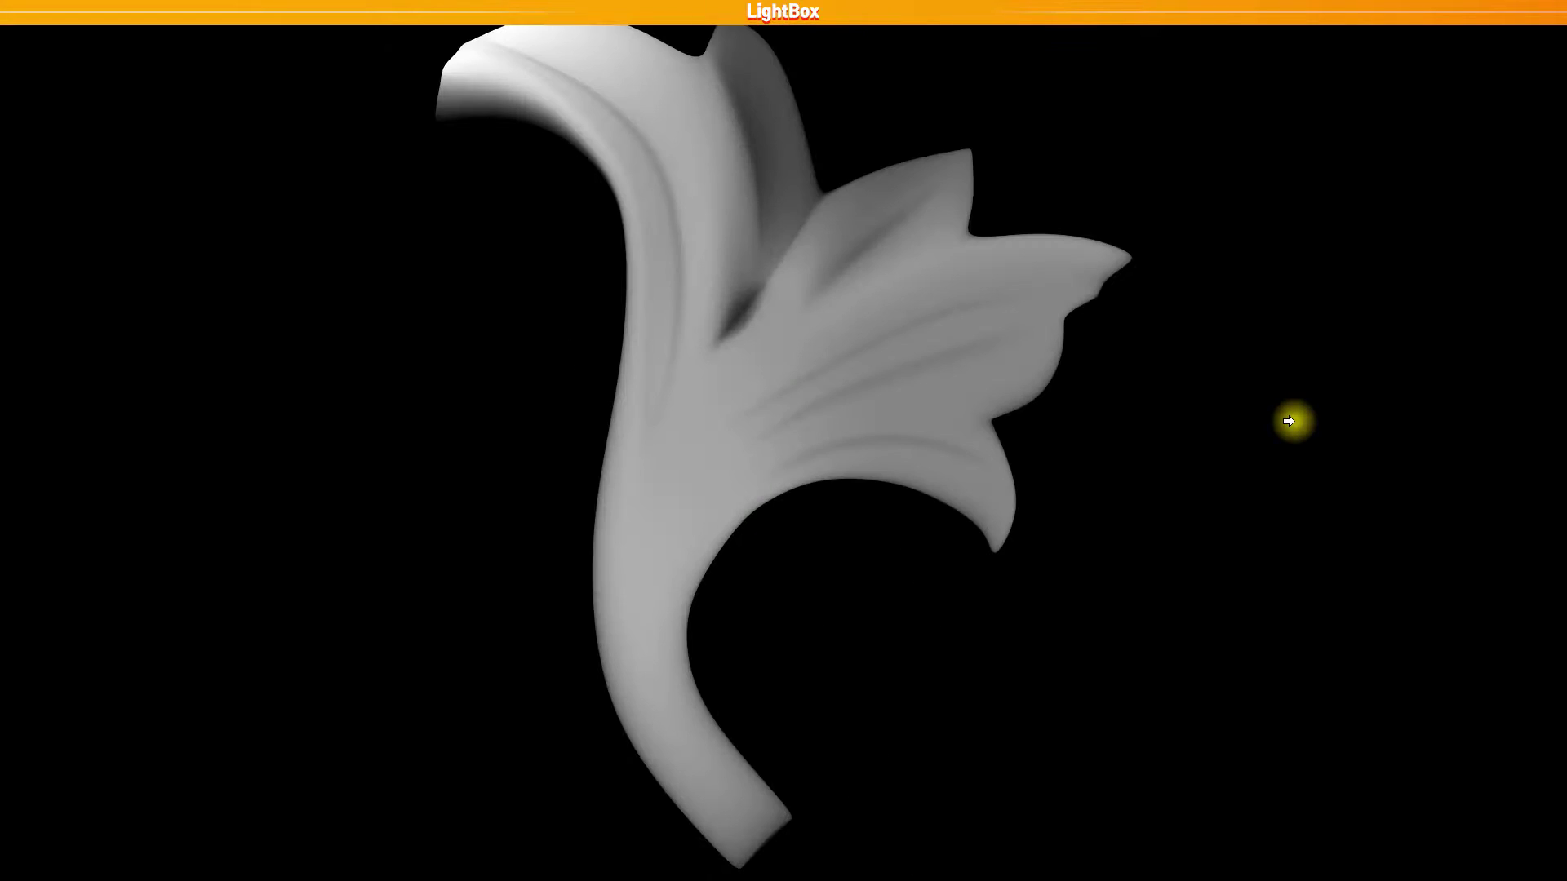
{"action": "left_click", "coordinate": [1288, 421]}
{"action": "left_click", "coordinate": [1288, 421]}
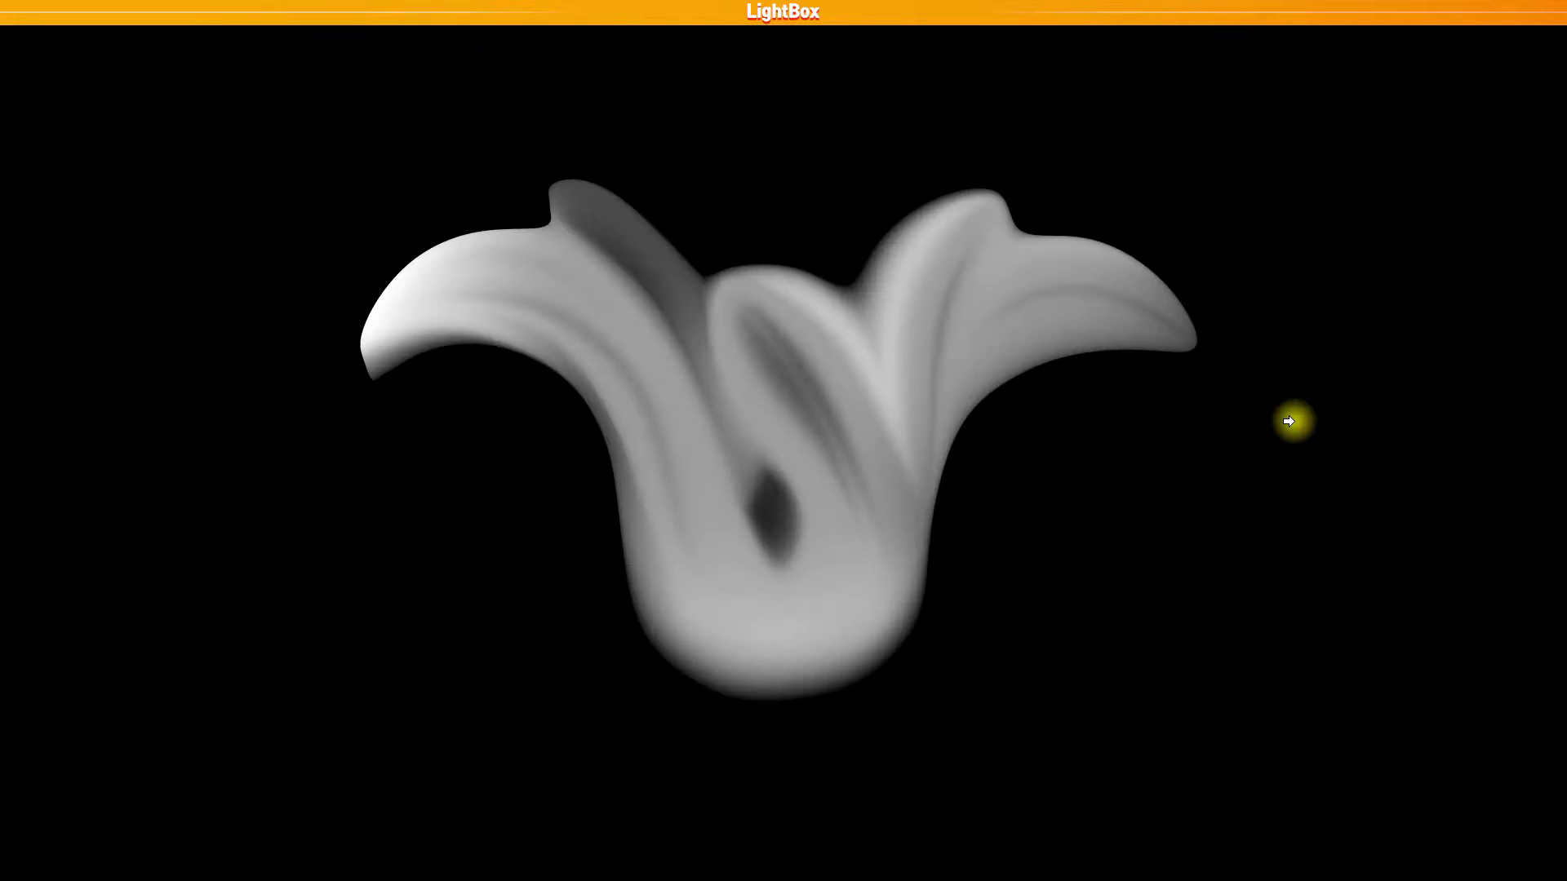
{"action": "left_click", "coordinate": [1289, 421]}
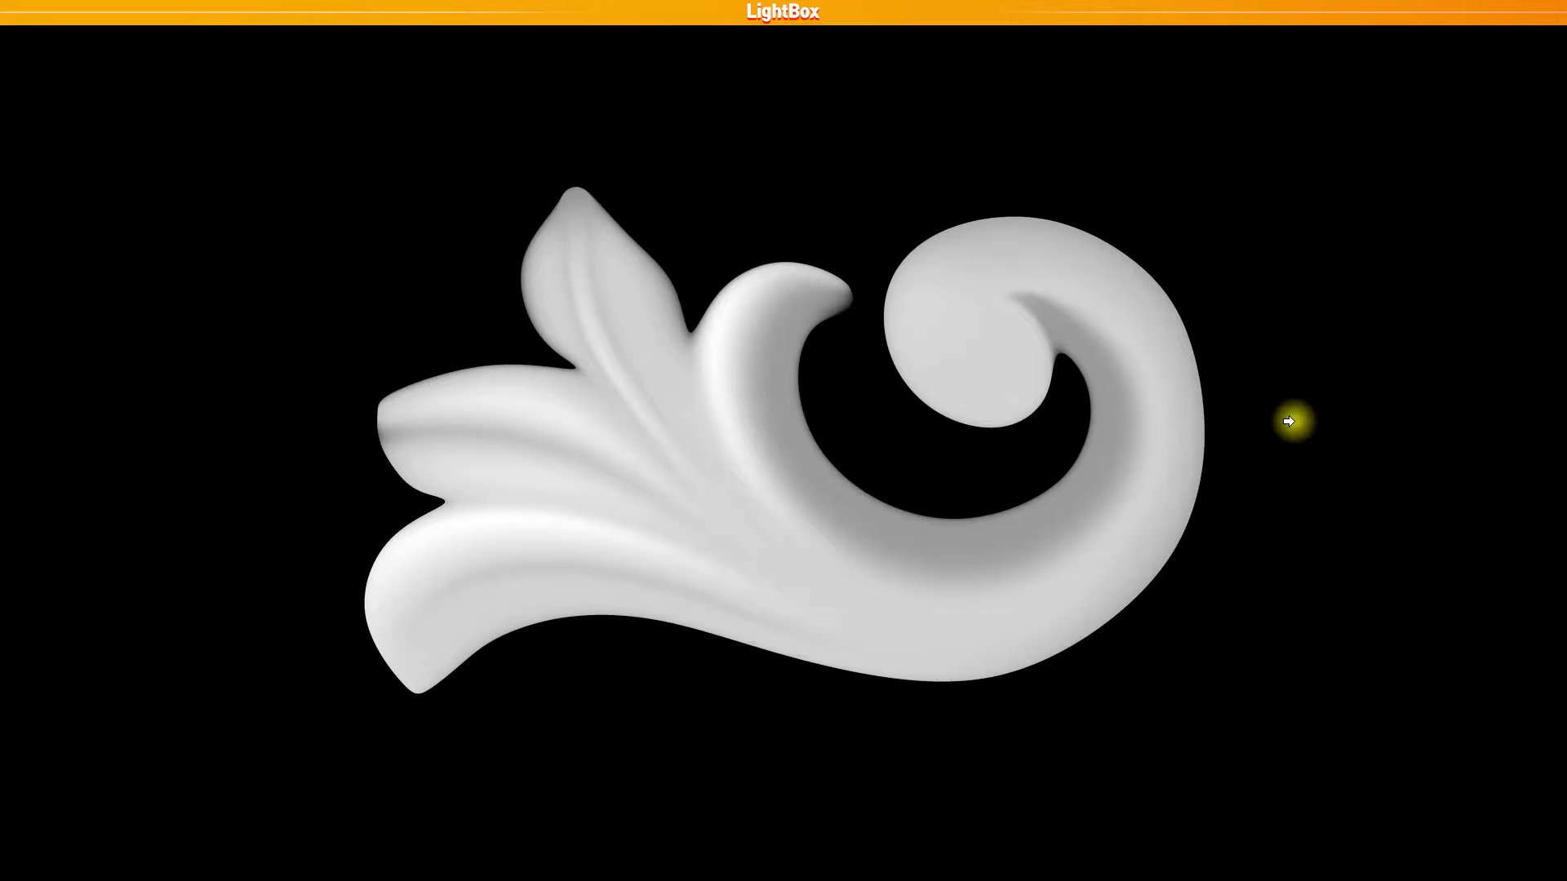
{"action": "left_click", "coordinate": [1288, 421]}
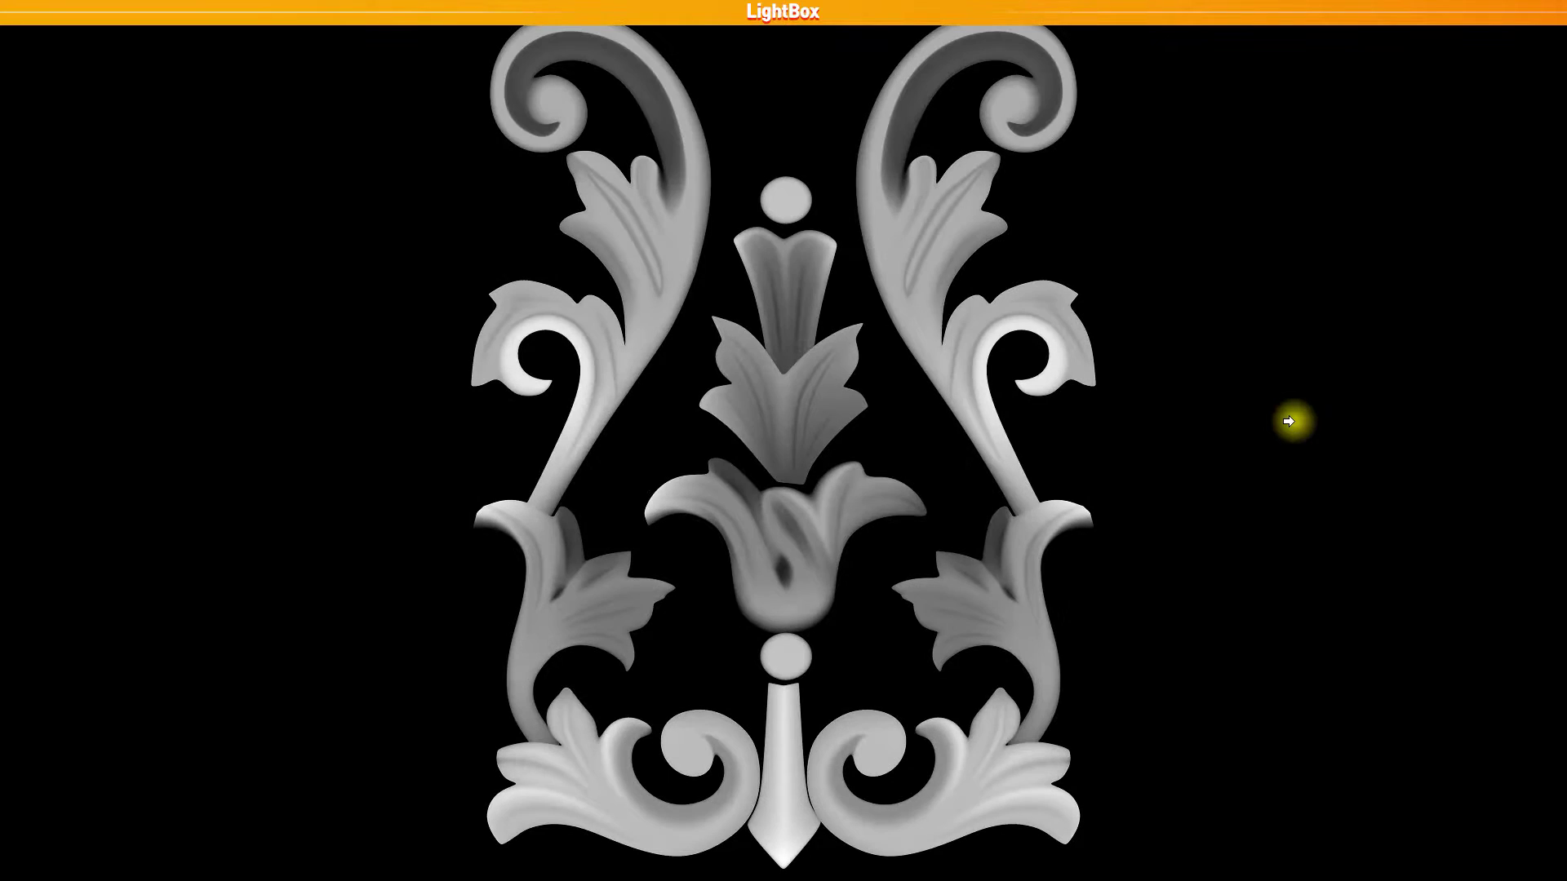
{"action": "left_click", "coordinate": [1288, 421]}
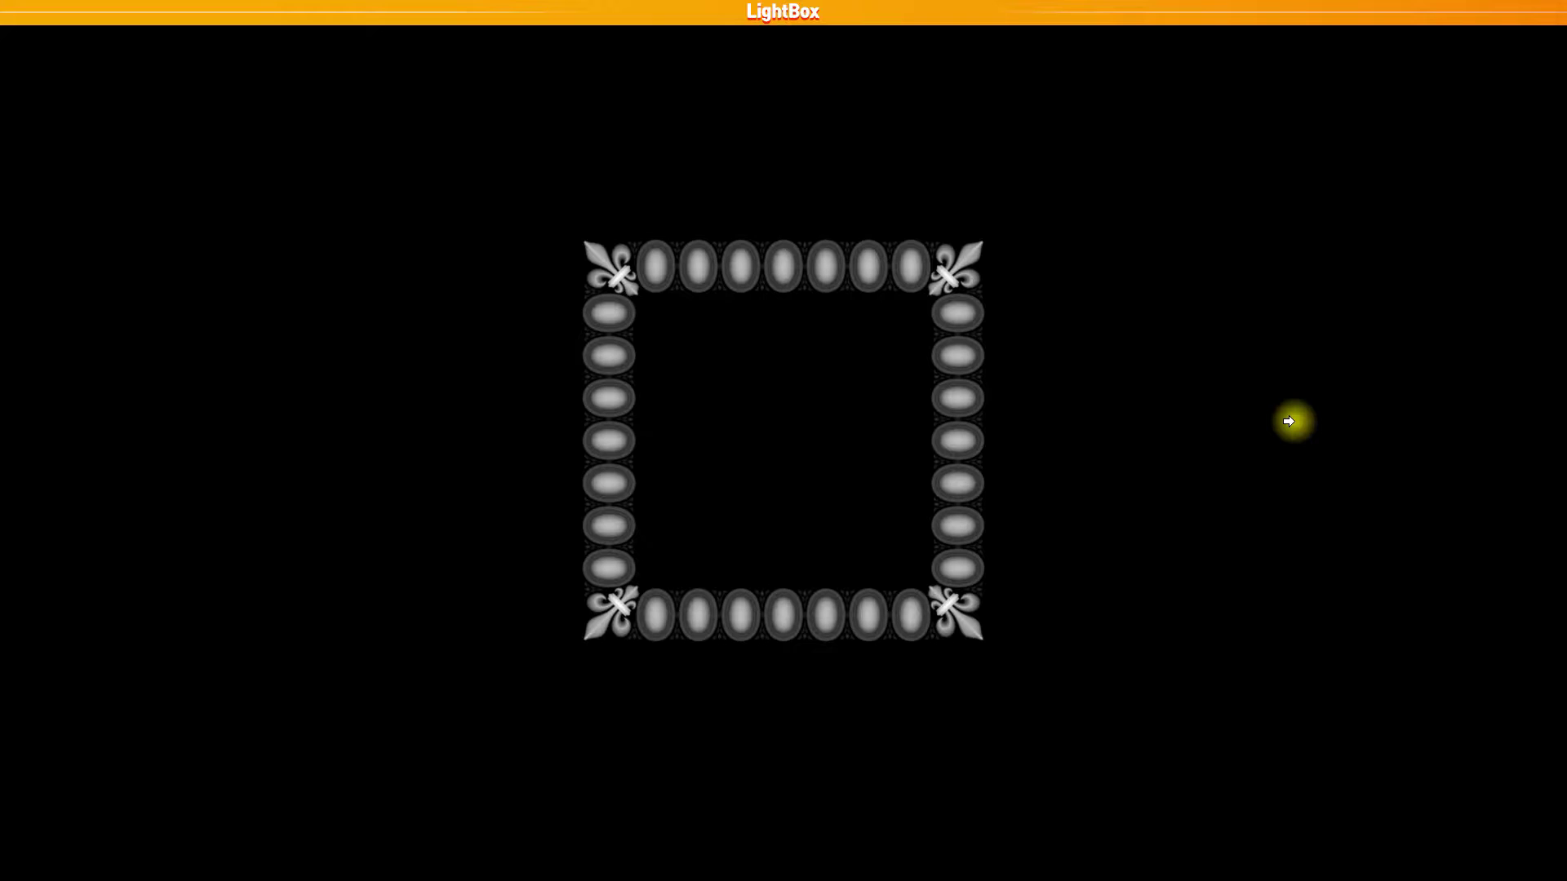
{"action": "left_click", "coordinate": [1289, 421]}
{"action": "left_click", "coordinate": [1289, 421]}
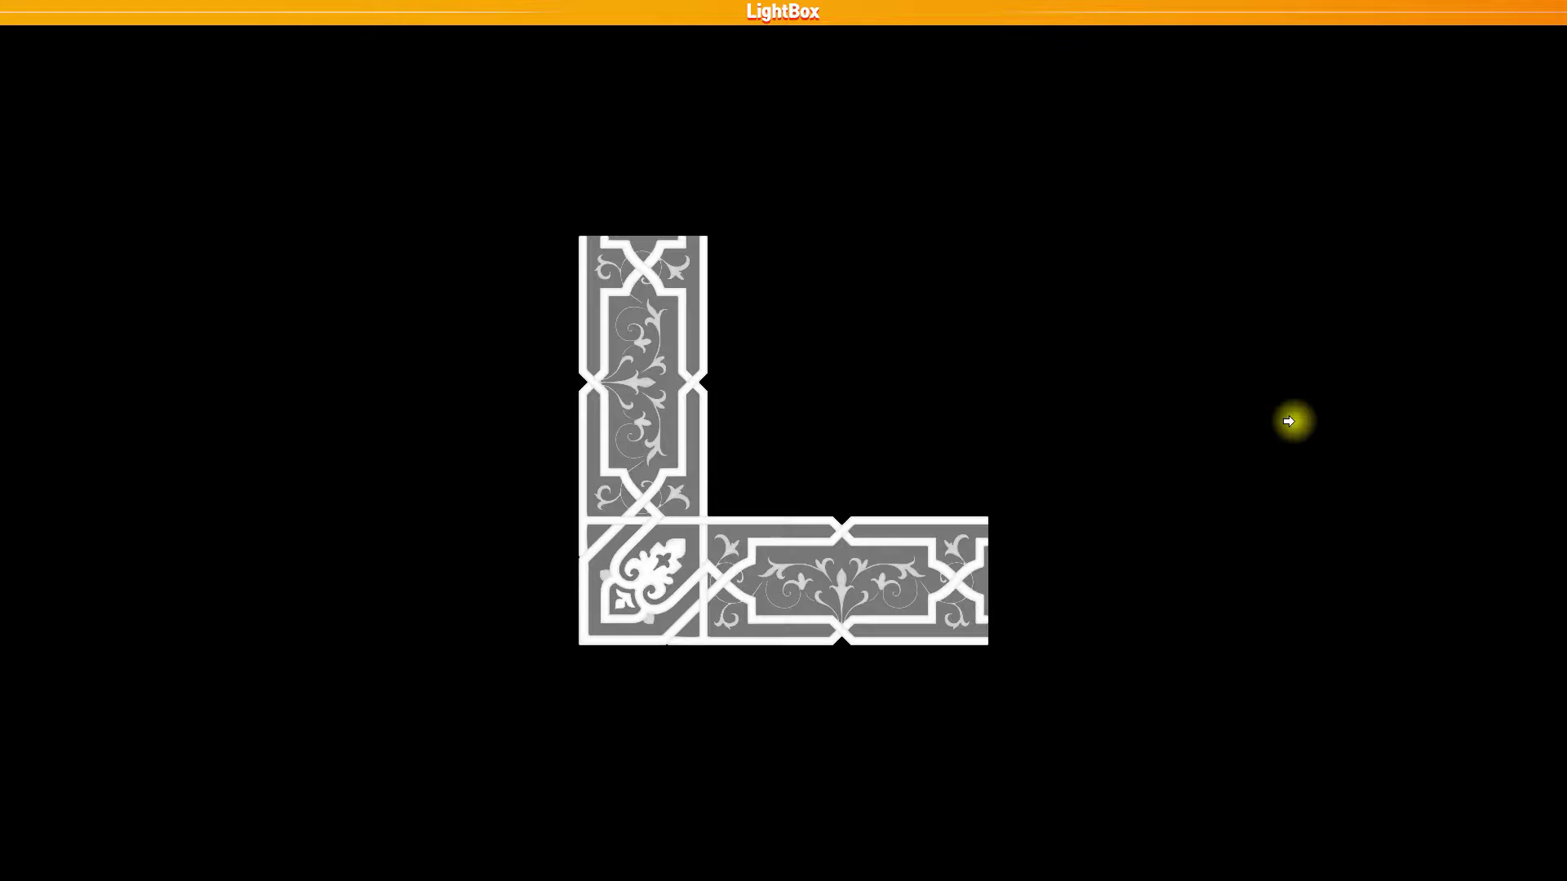
{"action": "left_click", "coordinate": [1288, 421]}
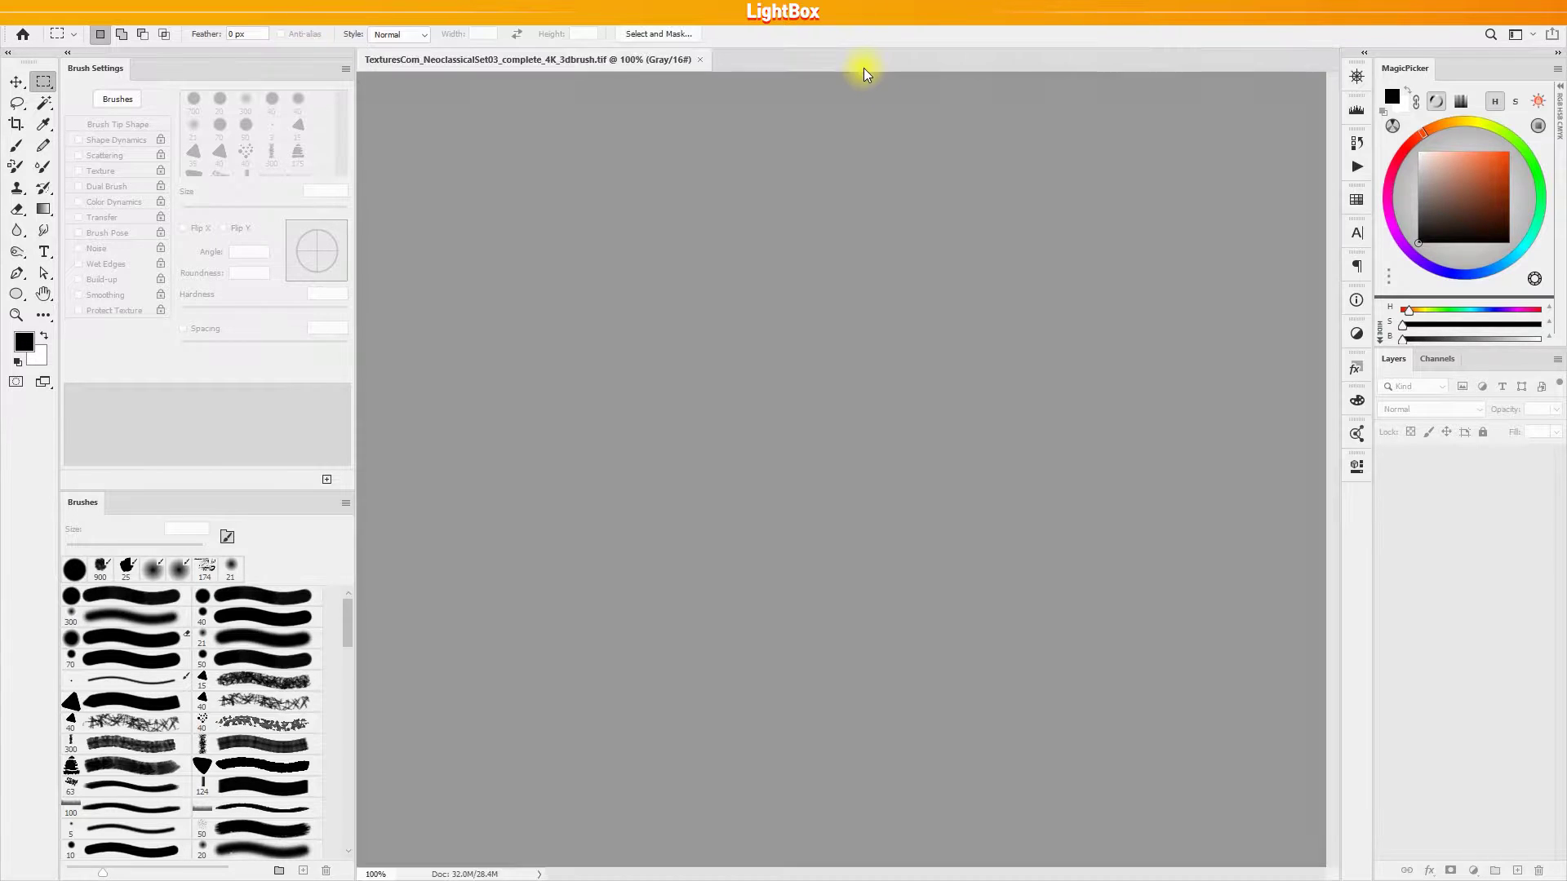
Step: Convert the ornament image to RGB, duplicate the Background, and trial-select the black background
{"action": "left_click", "coordinate": [96, 10]}
{"action": "mouse_move", "coordinate": [108, 28]}
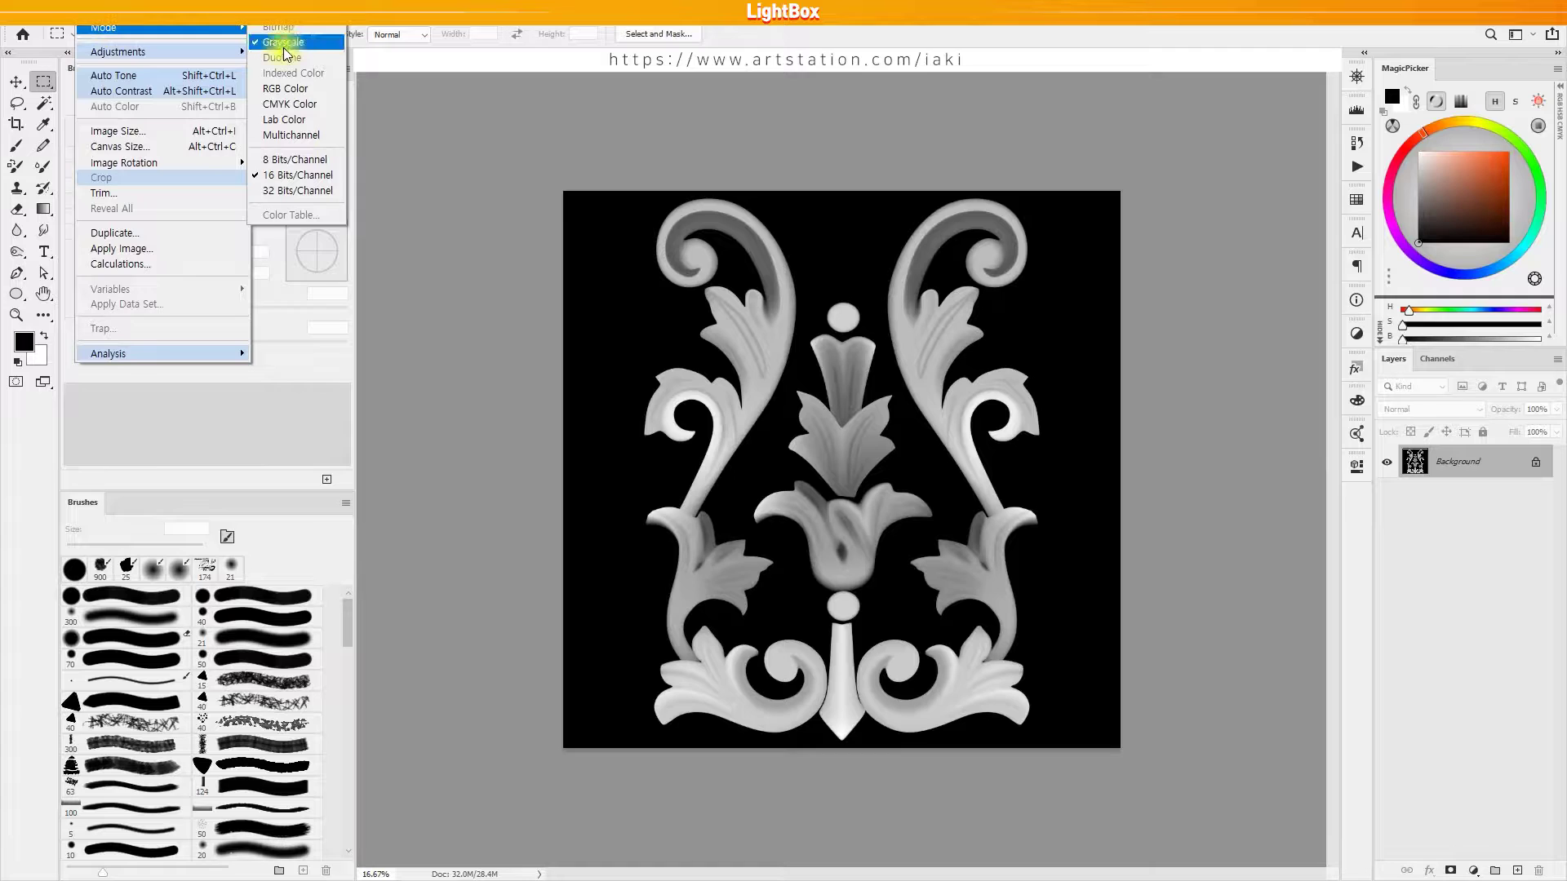
{"action": "left_click", "coordinate": [285, 88]}
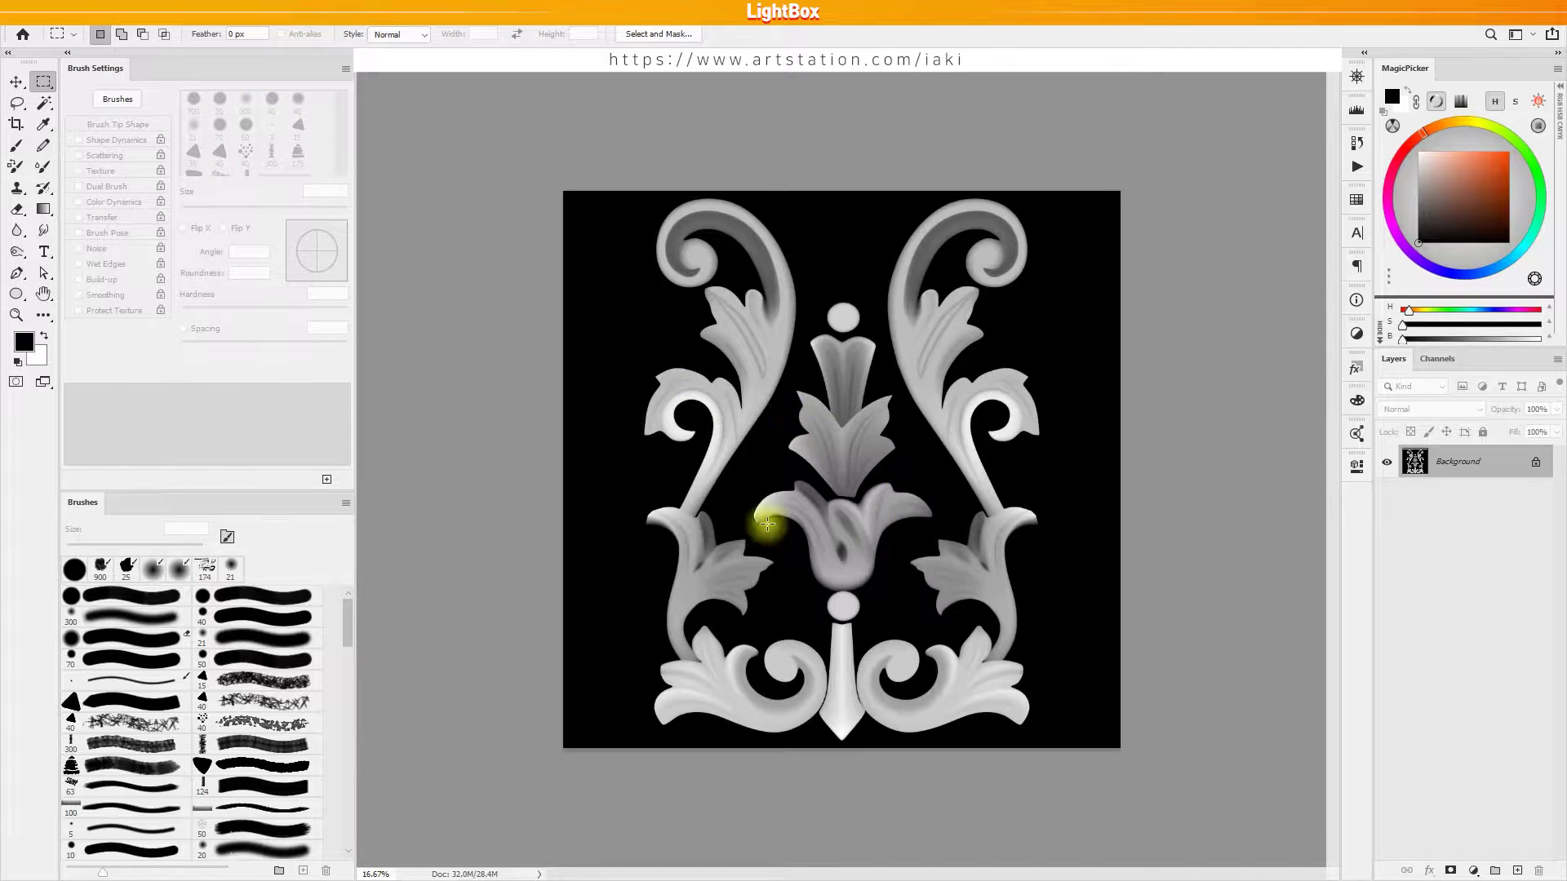
{"action": "key", "text": "ctrl+j"}
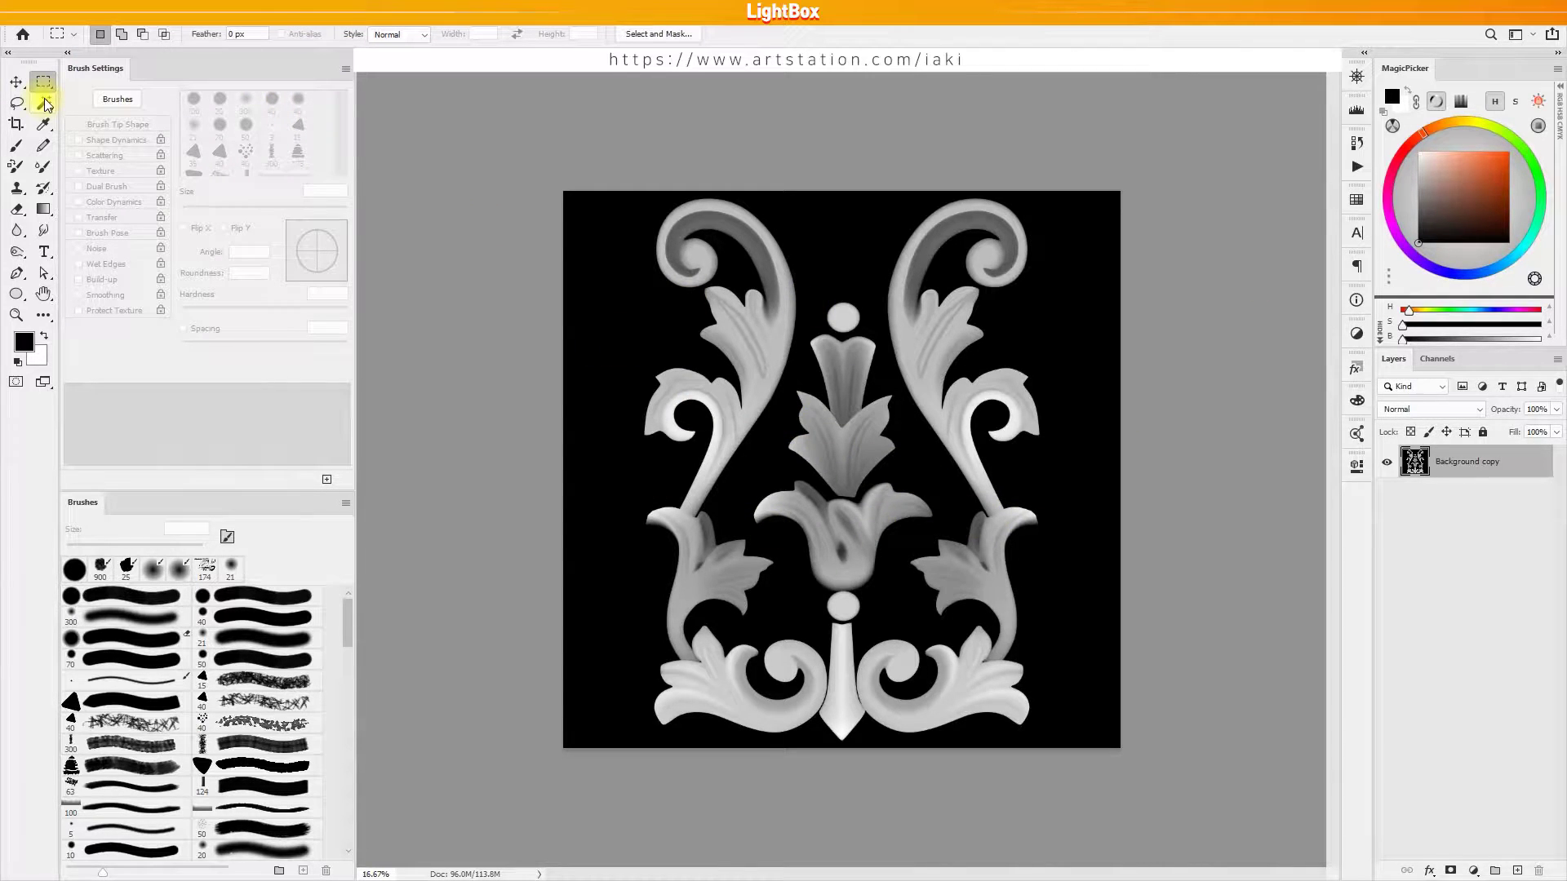
{"action": "left_click", "coordinate": [44, 103]}
{"action": "left_click", "coordinate": [605, 320]}
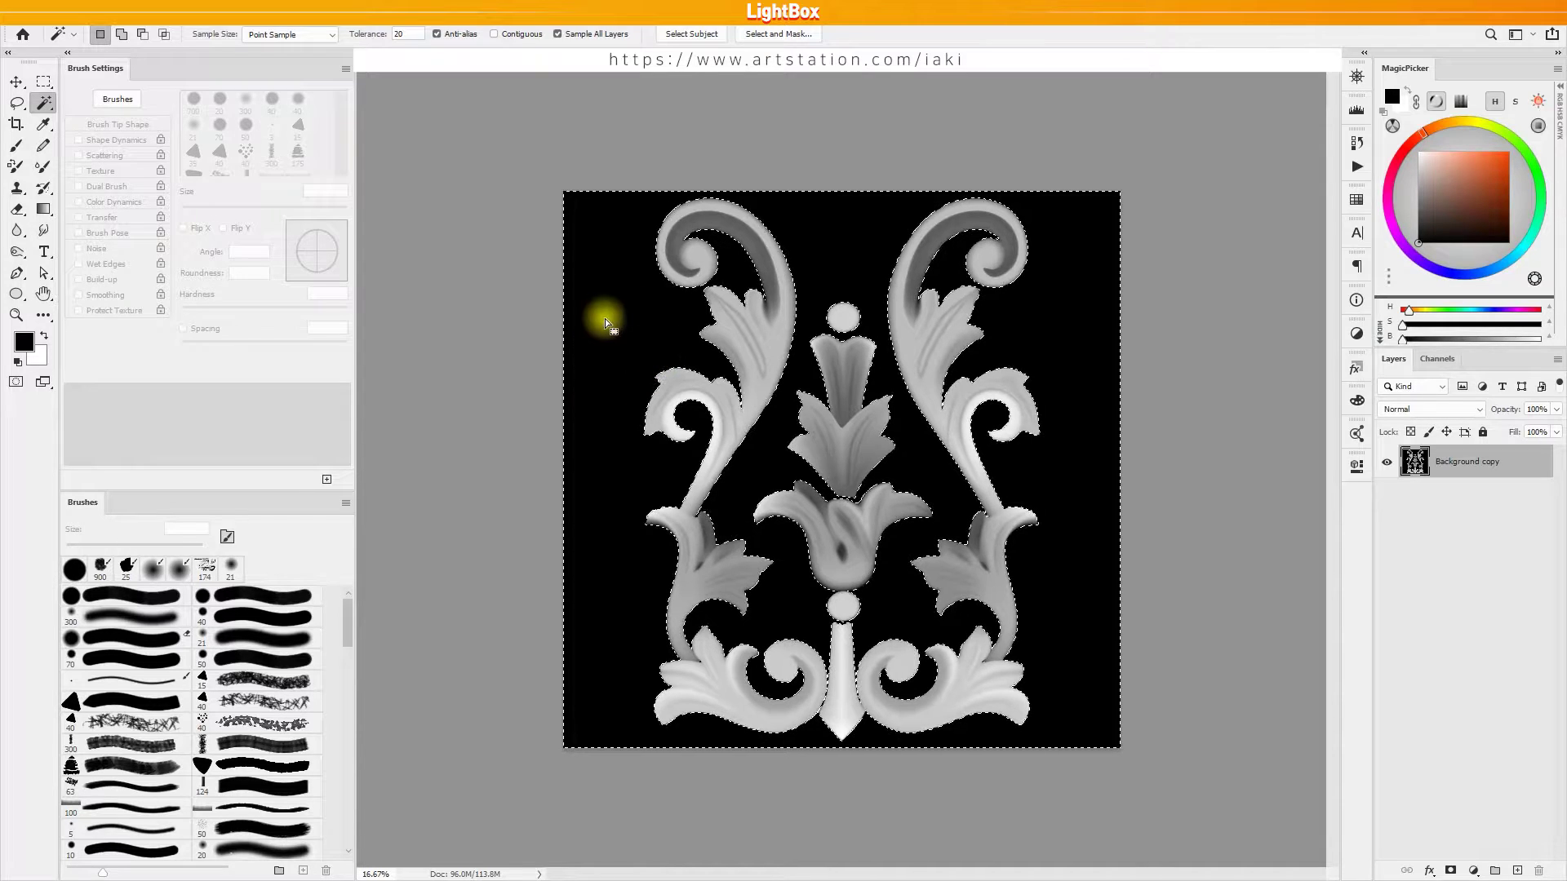
{"action": "key", "text": "ctrl+d"}
Step: Add a Levels adjustment crushing the ornament to white on black, then duplicate it with the image
{"action": "left_click", "coordinate": [1474, 871]}
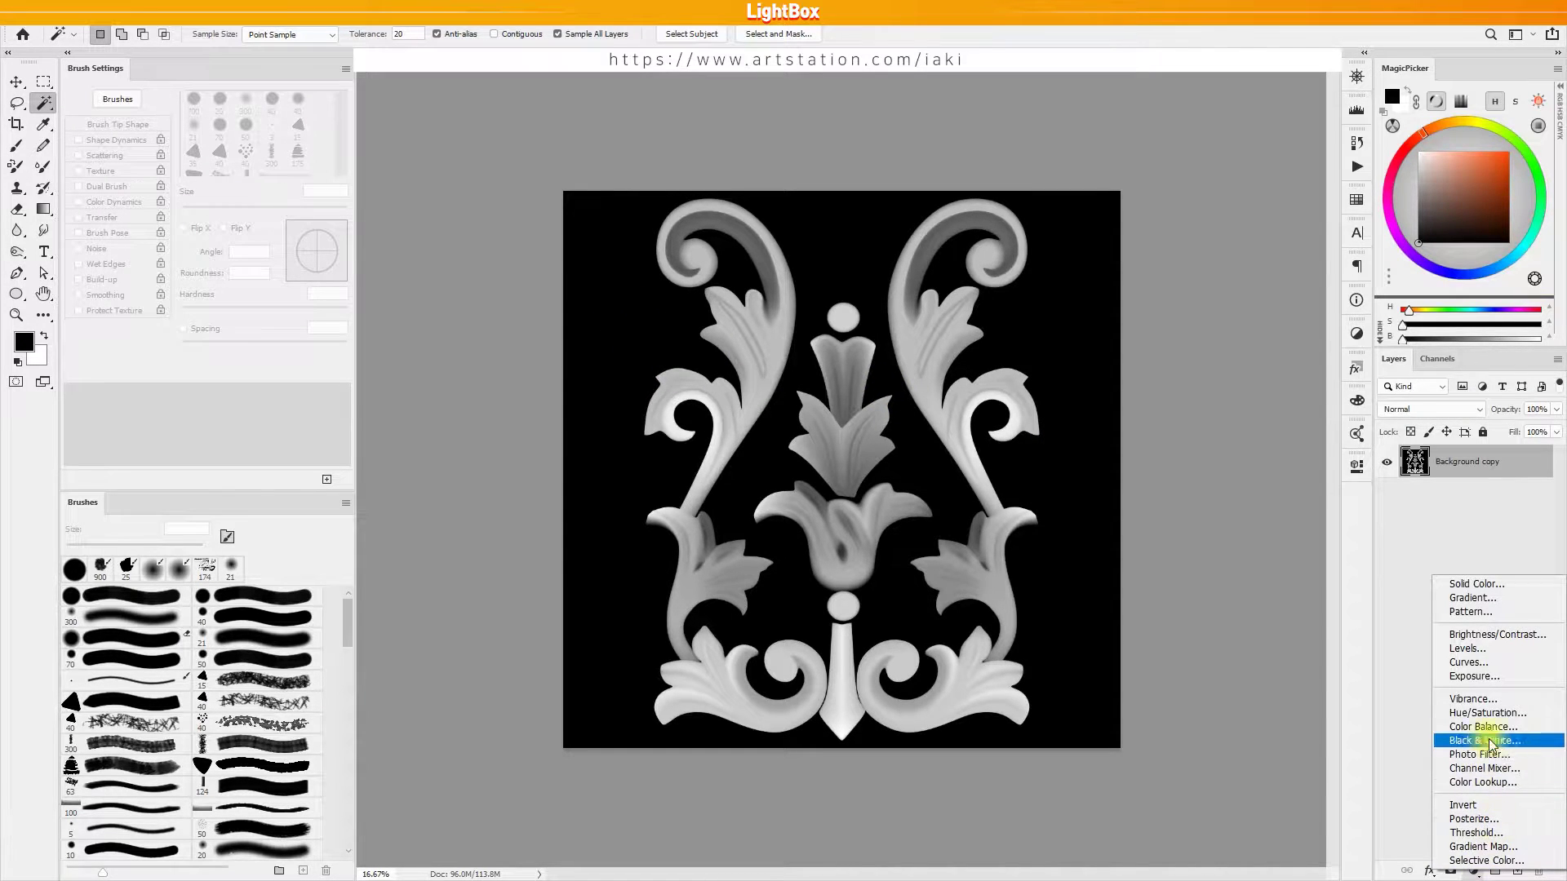
{"action": "left_click", "coordinate": [1479, 653]}
{"action": "mouse_move", "coordinate": [1172, 632]}
{"action": "left_mouse_down"}
{"action": "mouse_move", "coordinate": [1306, 632]}
{"action": "mouse_move", "coordinate": [1256, 633]}
{"action": "left_mouse_up"}
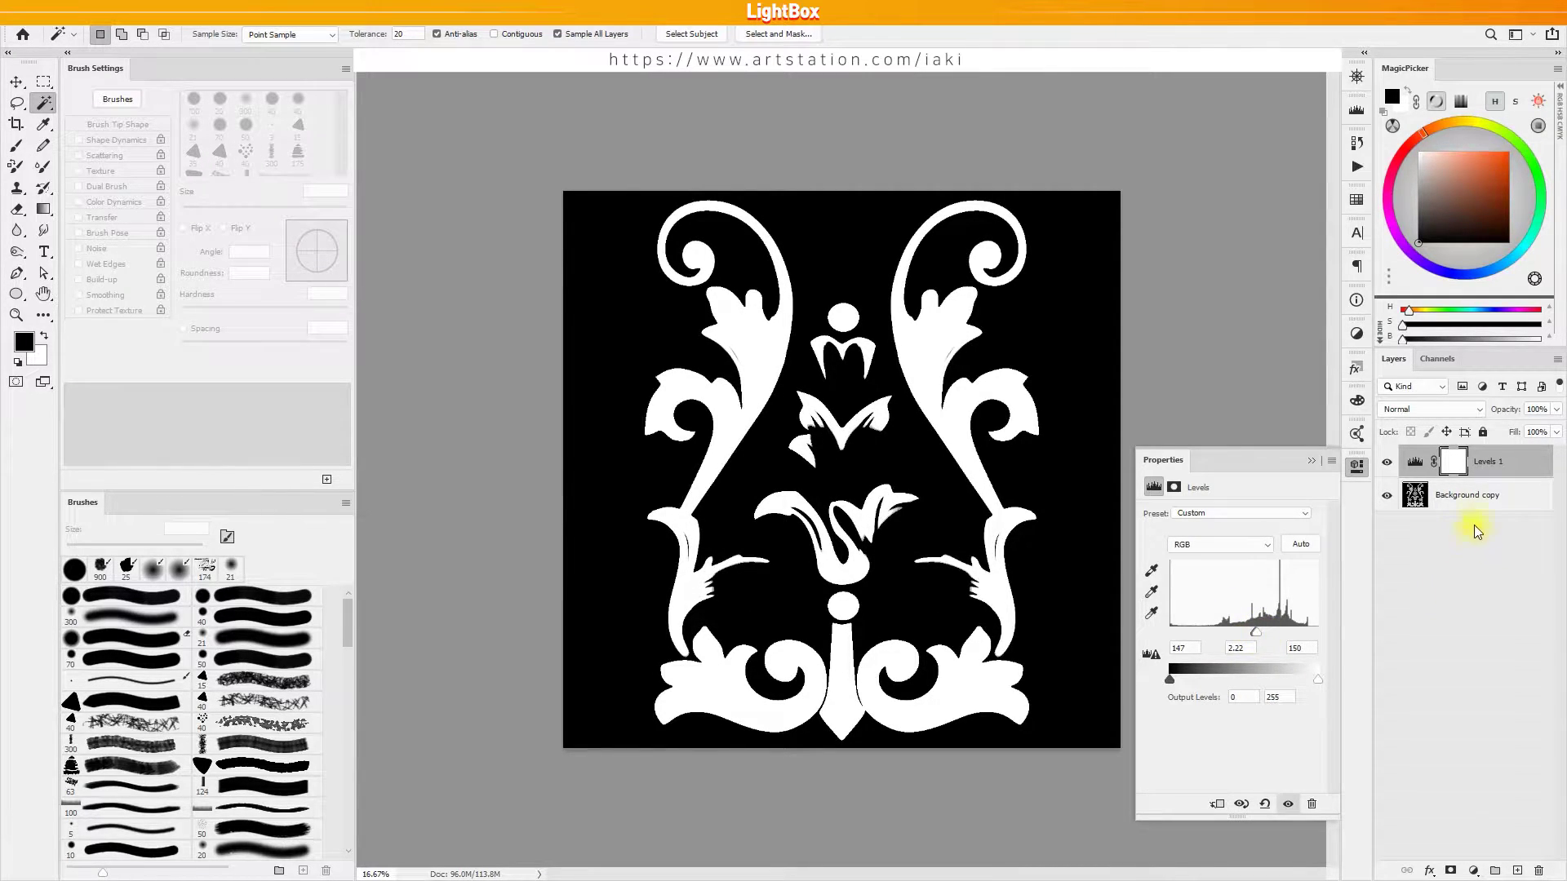
{"action": "left_click", "coordinate": [1482, 496]}
{"action": "key", "text": "ctrl+j"}
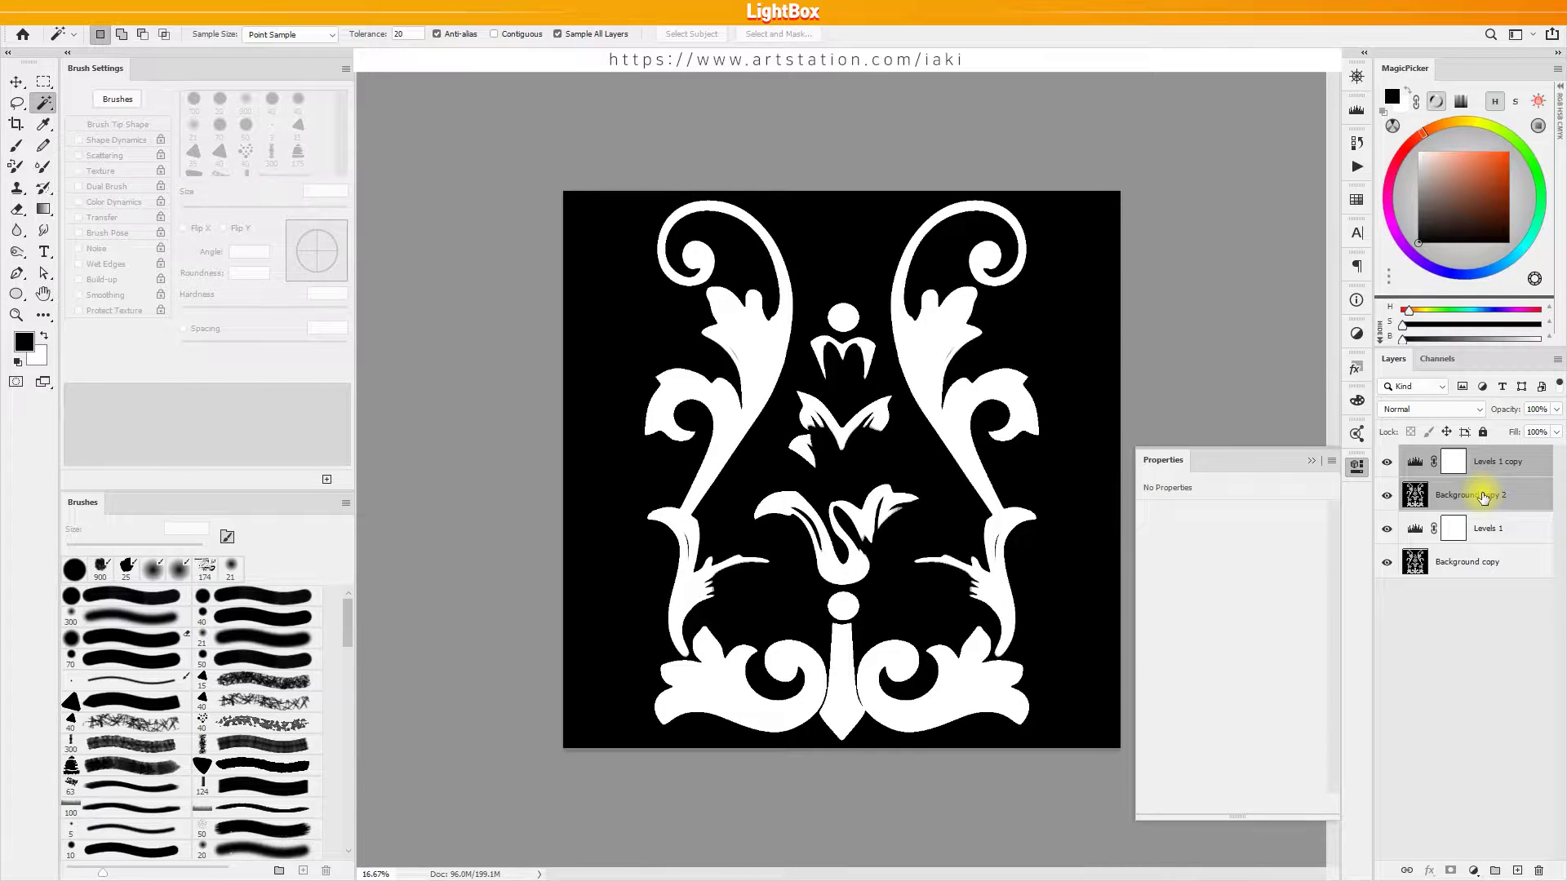
Step: Merge the duplicate pair, fill the small leaf under the top crown black, and select all
{"action": "key", "text": "ctrl+e"}
{"action": "key", "text": "l"}
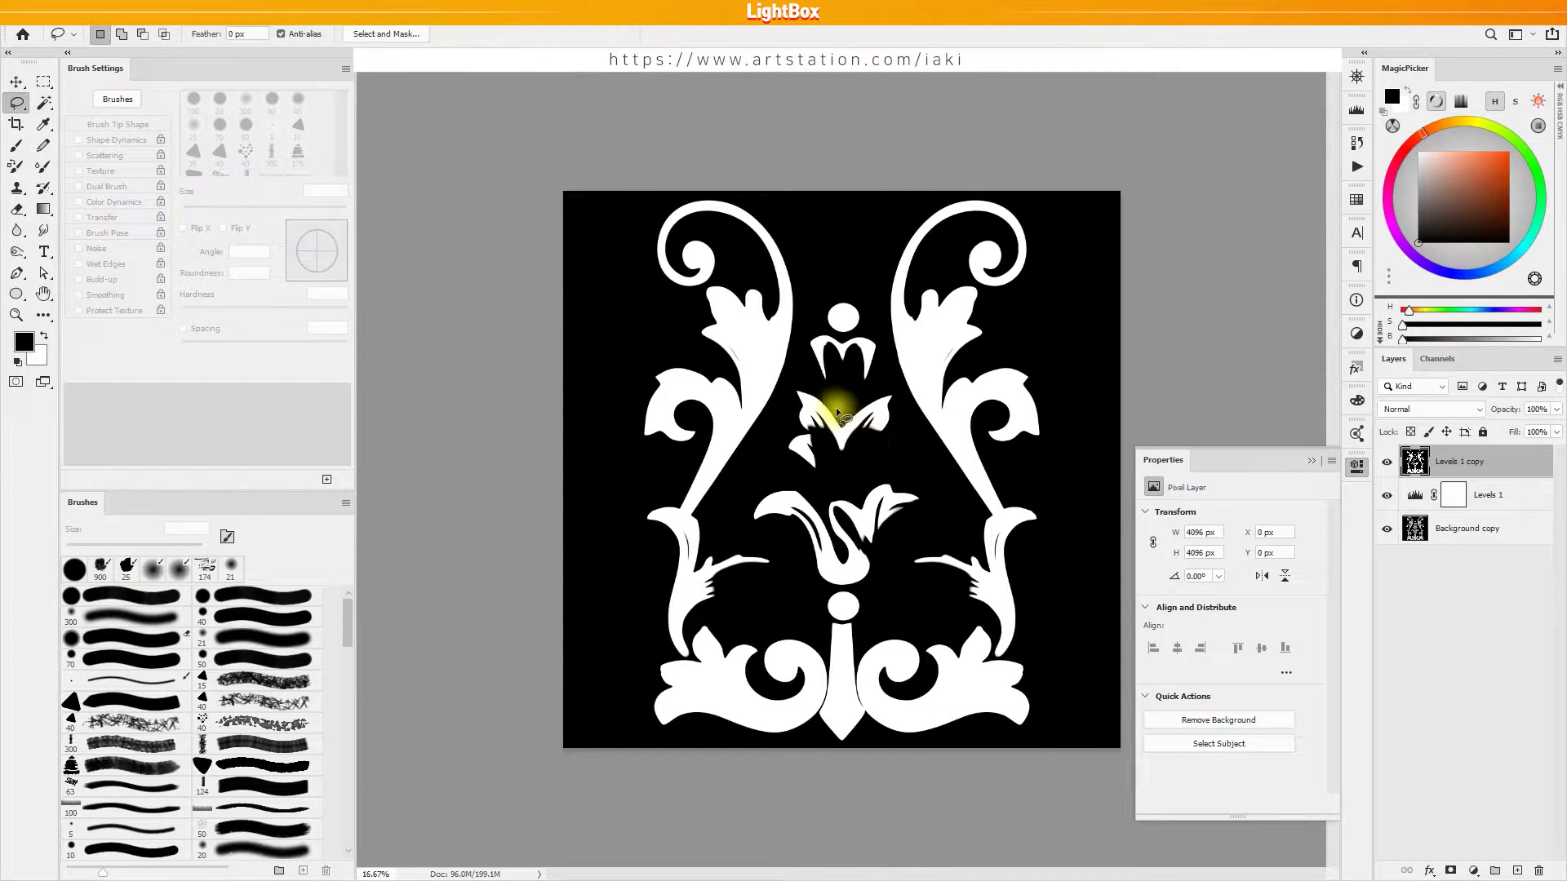
{"action": "mouse_move", "coordinate": [830, 402]}
{"action": "left_mouse_down"}
{"action": "mouse_move", "coordinate": [818, 475]}
{"action": "mouse_move", "coordinate": [848, 399]}
{"action": "left_mouse_up"}
{"action": "key", "text": "alt+BackSpace"}
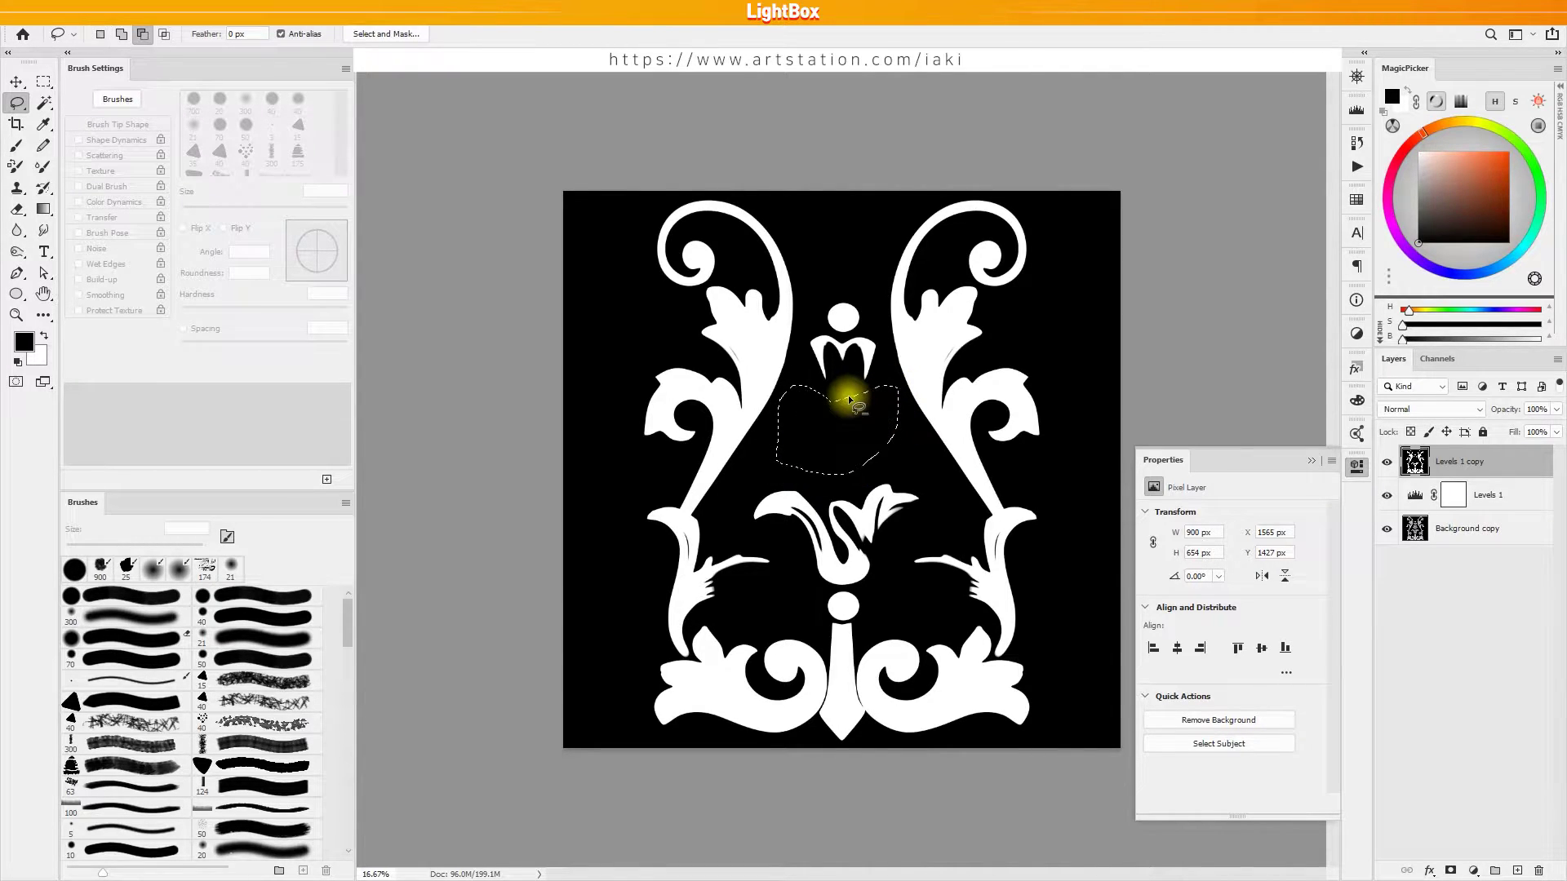
{"action": "key", "text": "ctrl+d"}
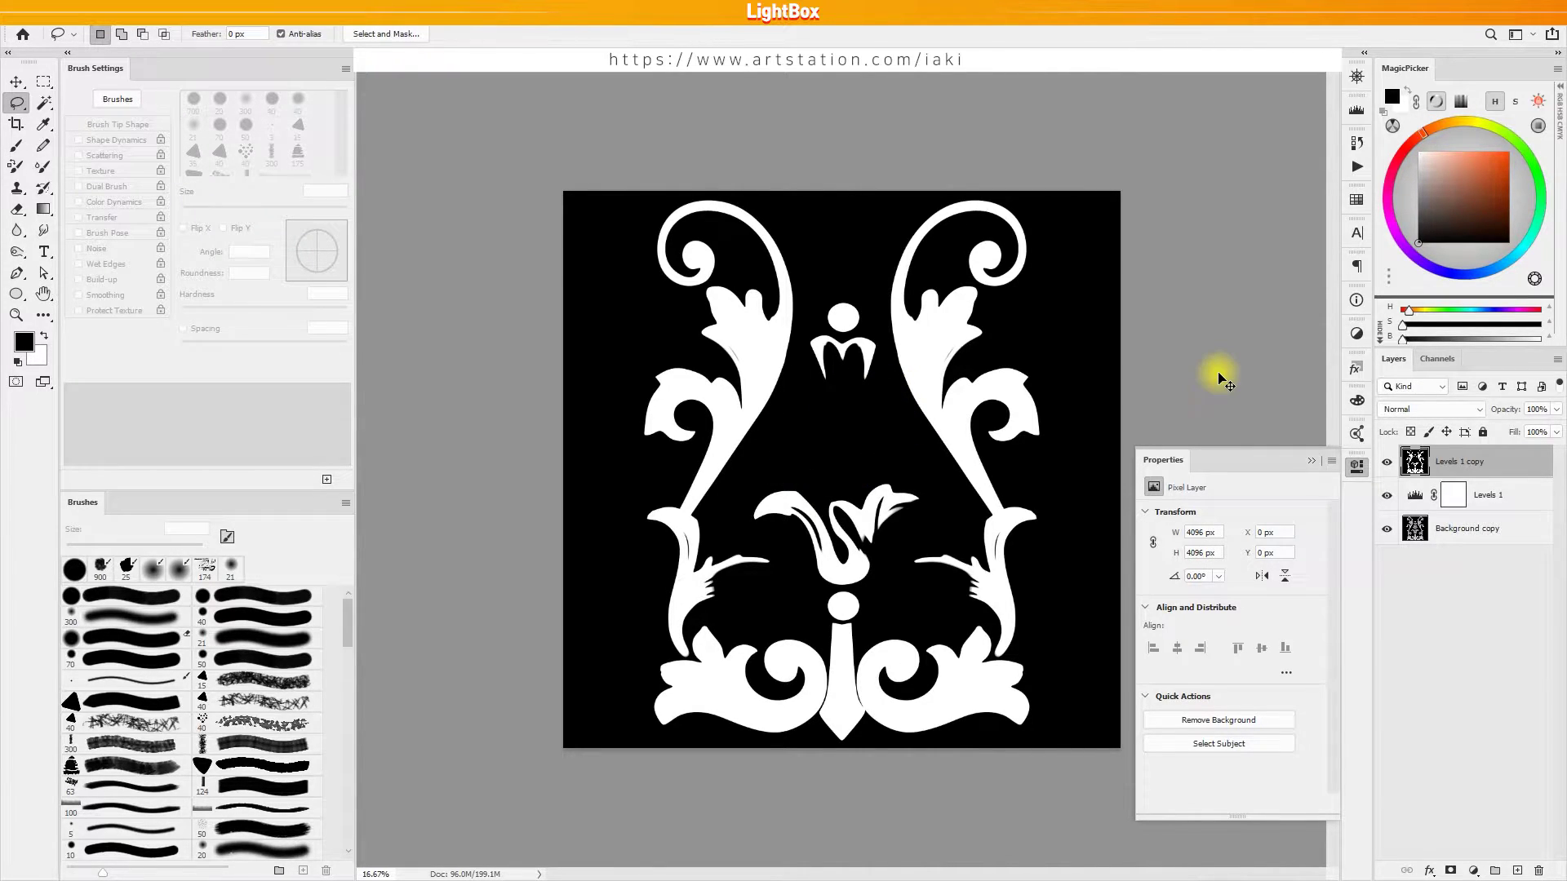
{"action": "key", "text": "ctrl+a"}
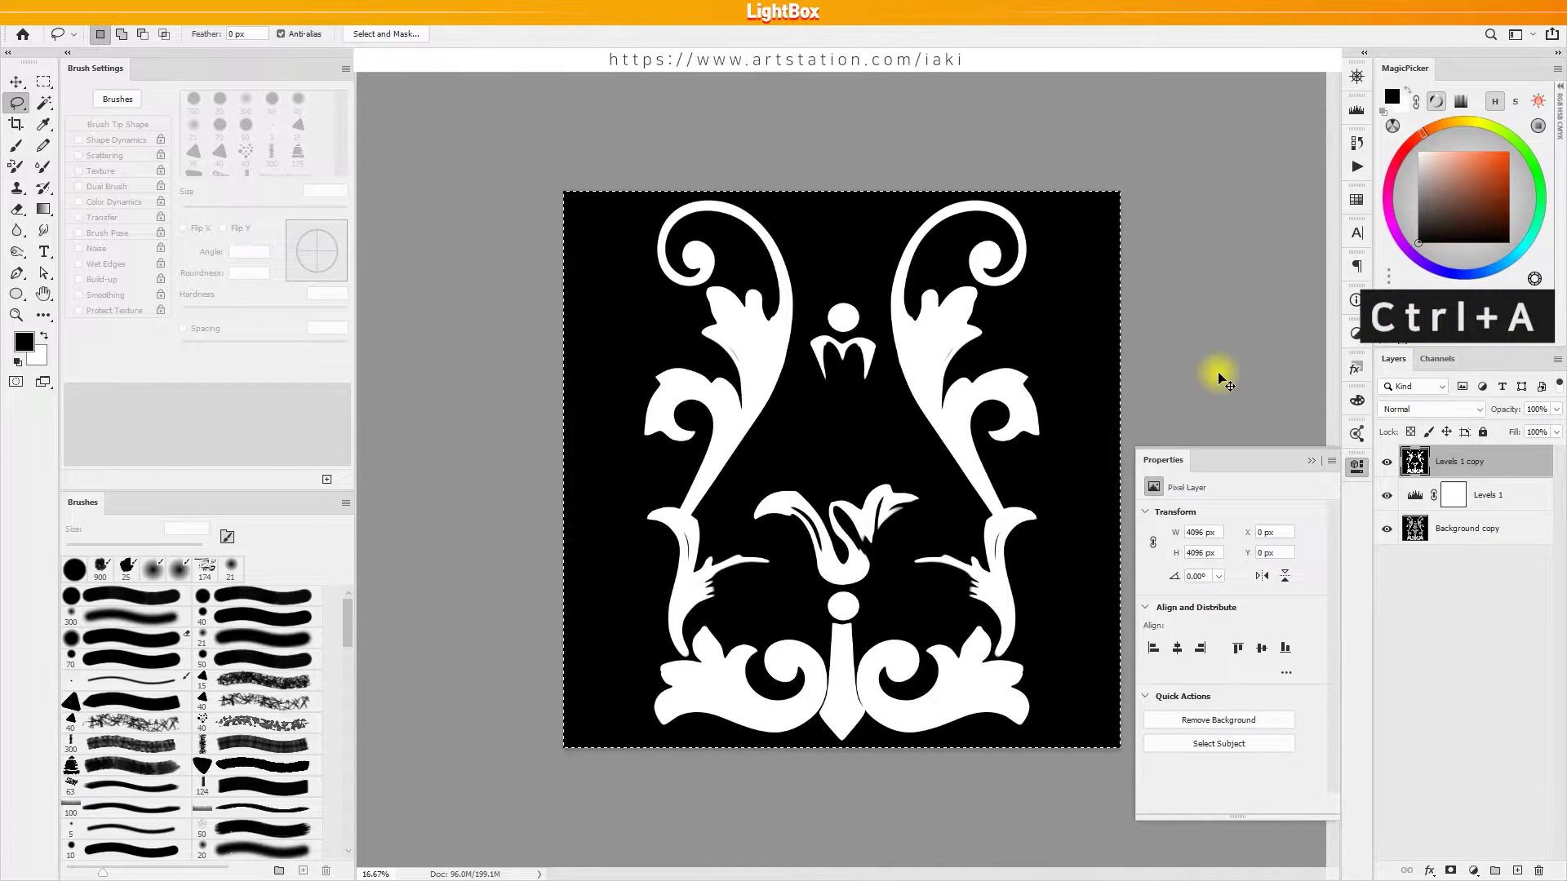
Step: Copy the silhouette, paste it into a new Alpha 1 channel, and load that channel as a selection
{"action": "key", "text": "ctrl+c"}
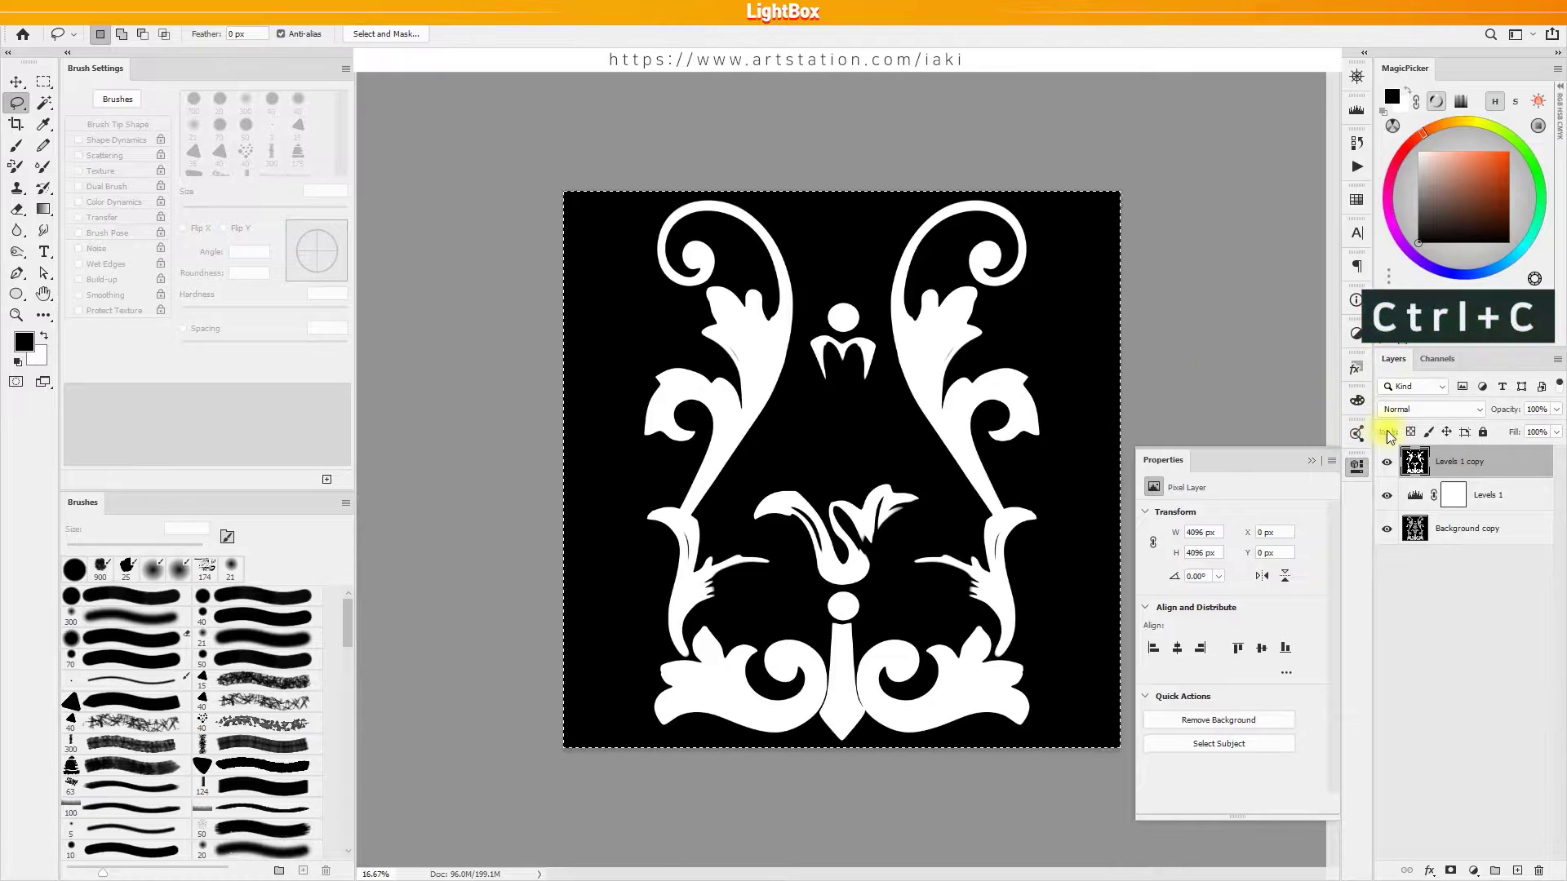
{"action": "left_click", "coordinate": [1435, 366]}
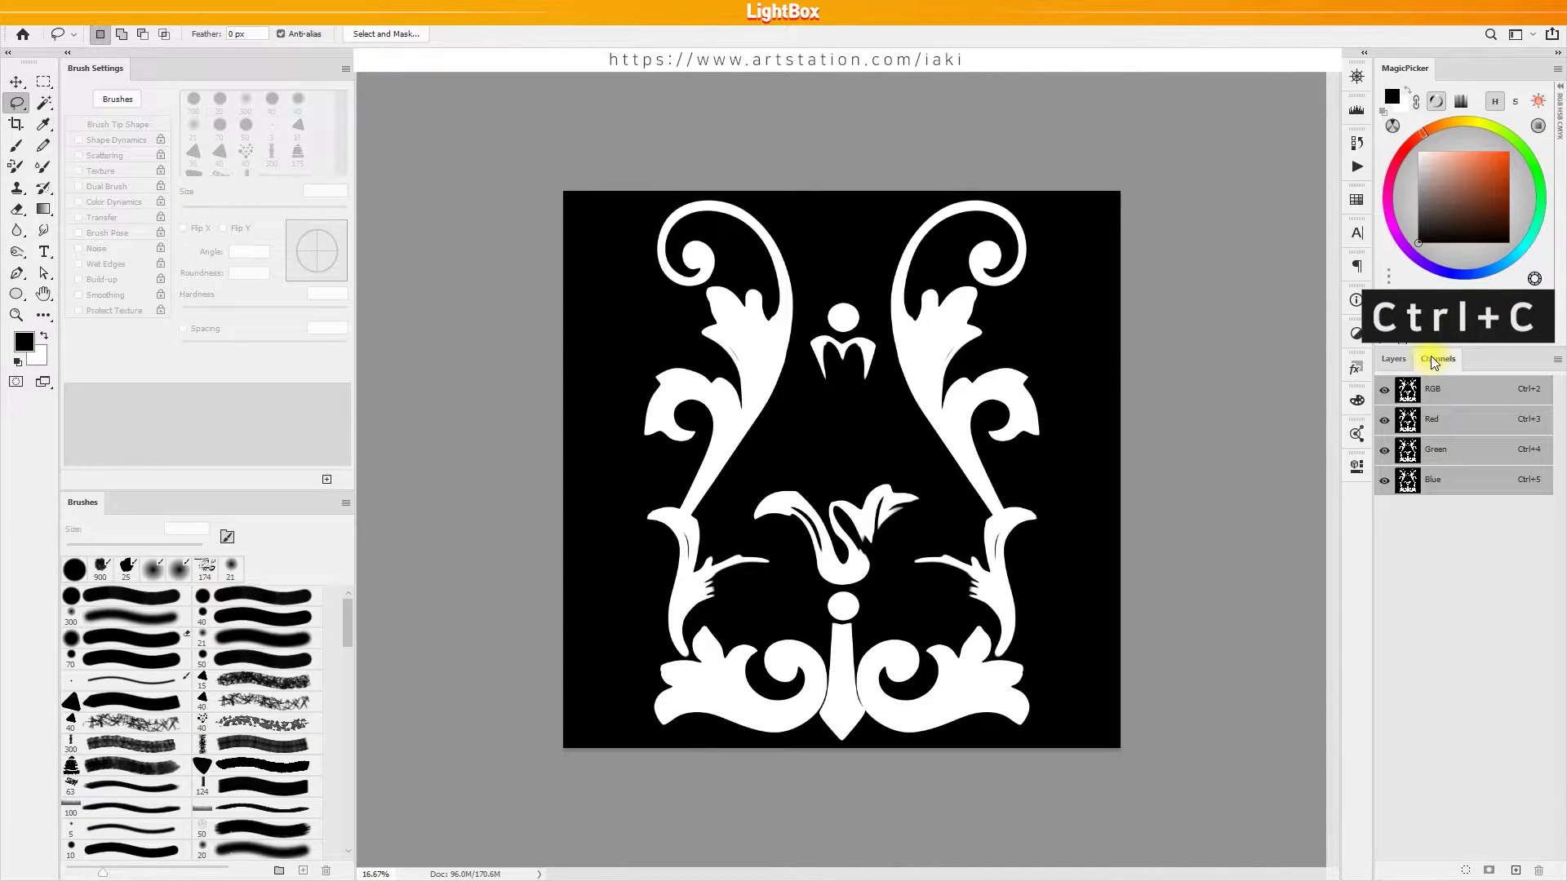
{"action": "left_click", "coordinate": [1515, 871]}
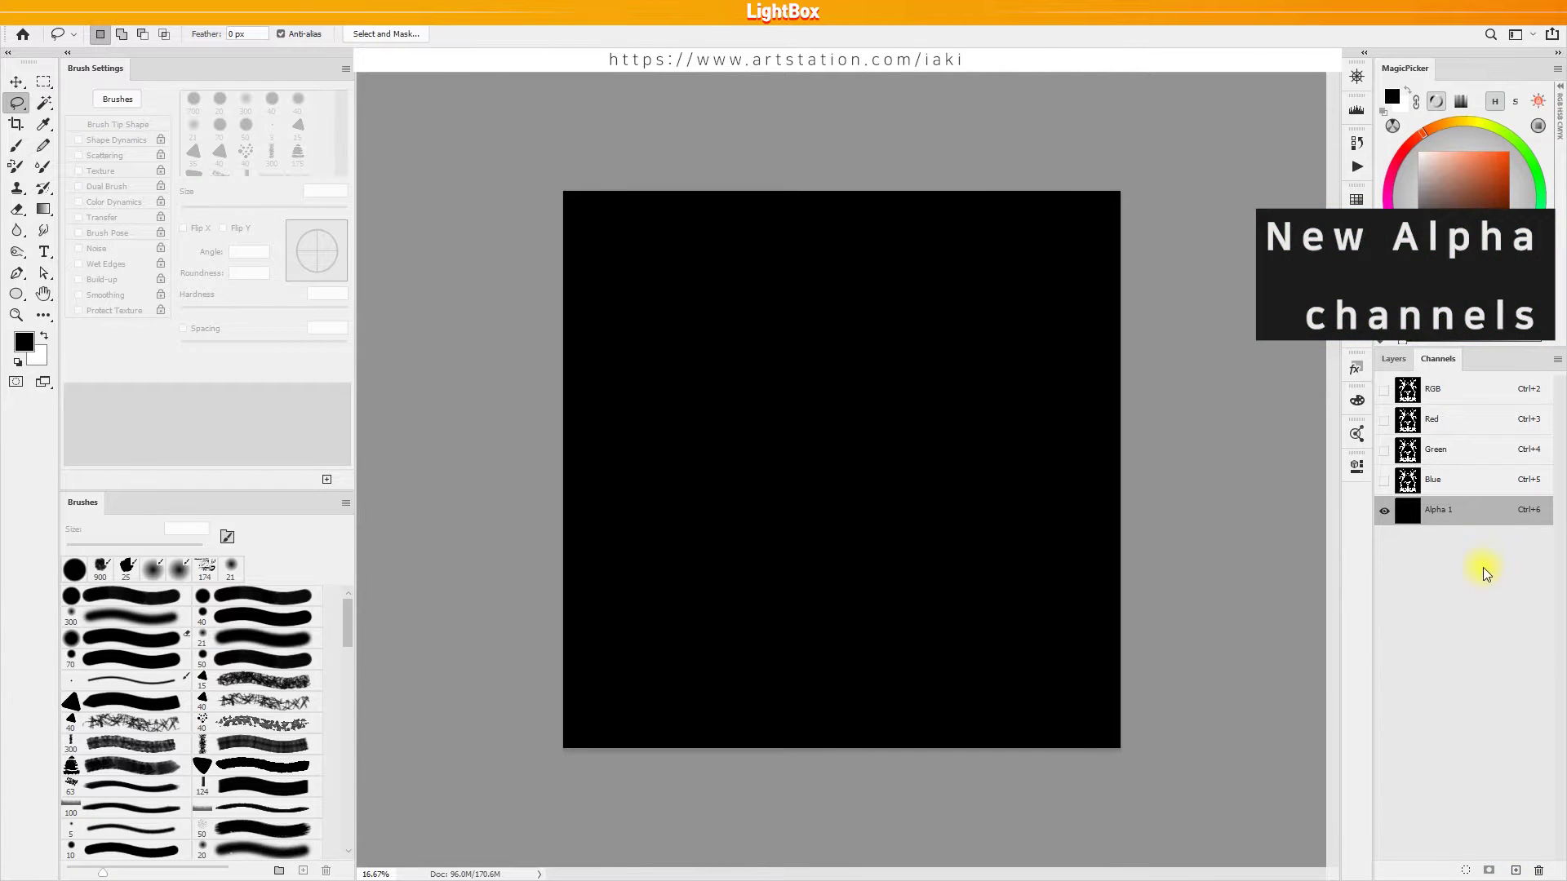
{"action": "key", "text": "ctrl+v"}
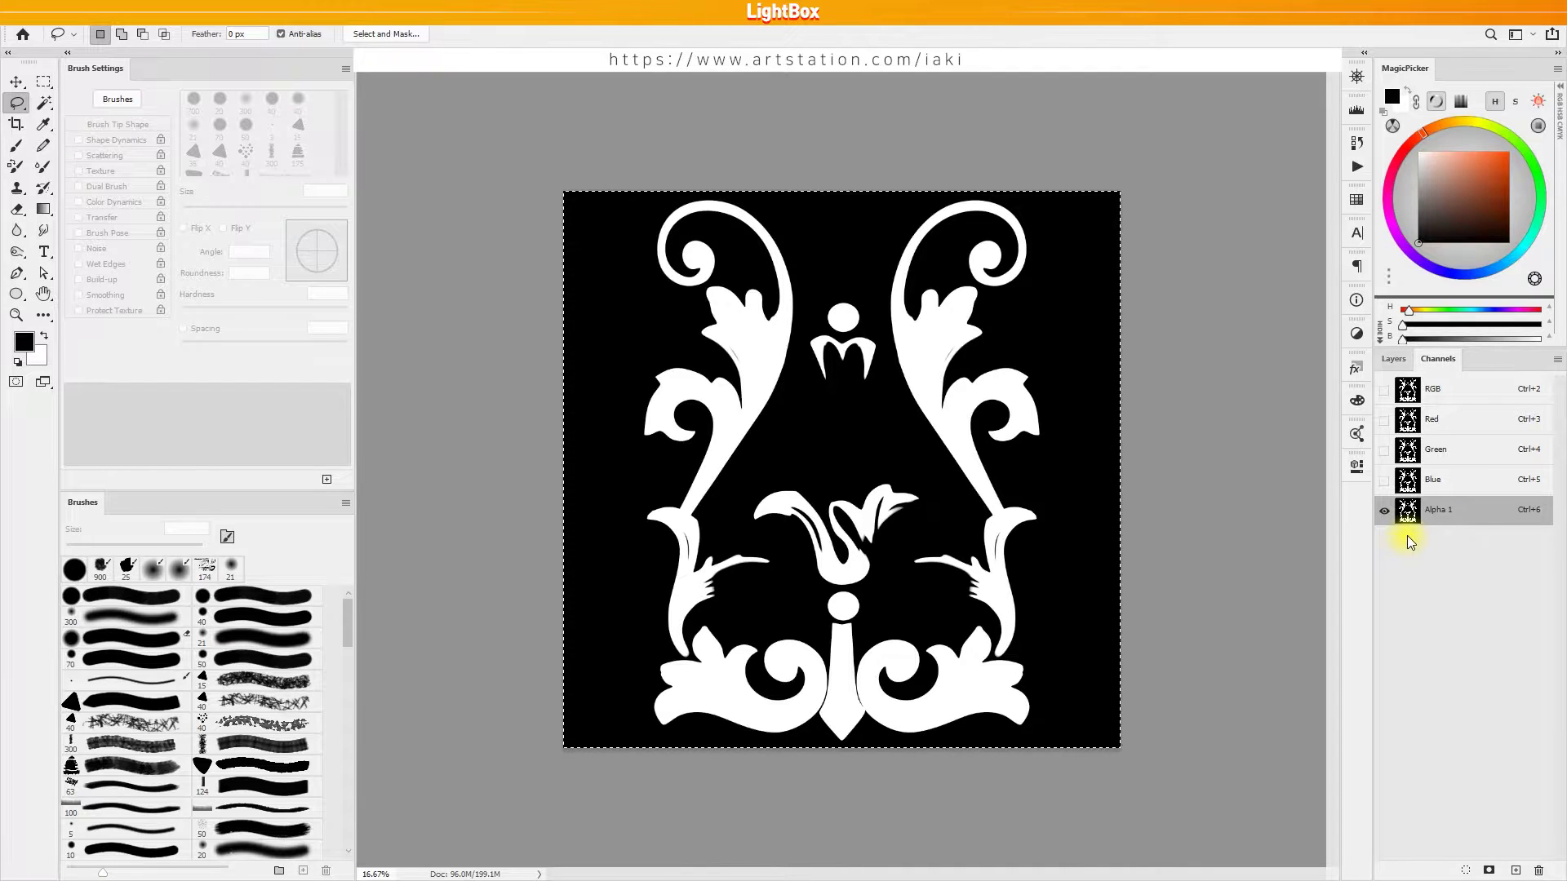
{"action": "left_click", "coordinate": [1409, 511], "text": "ctrl"}
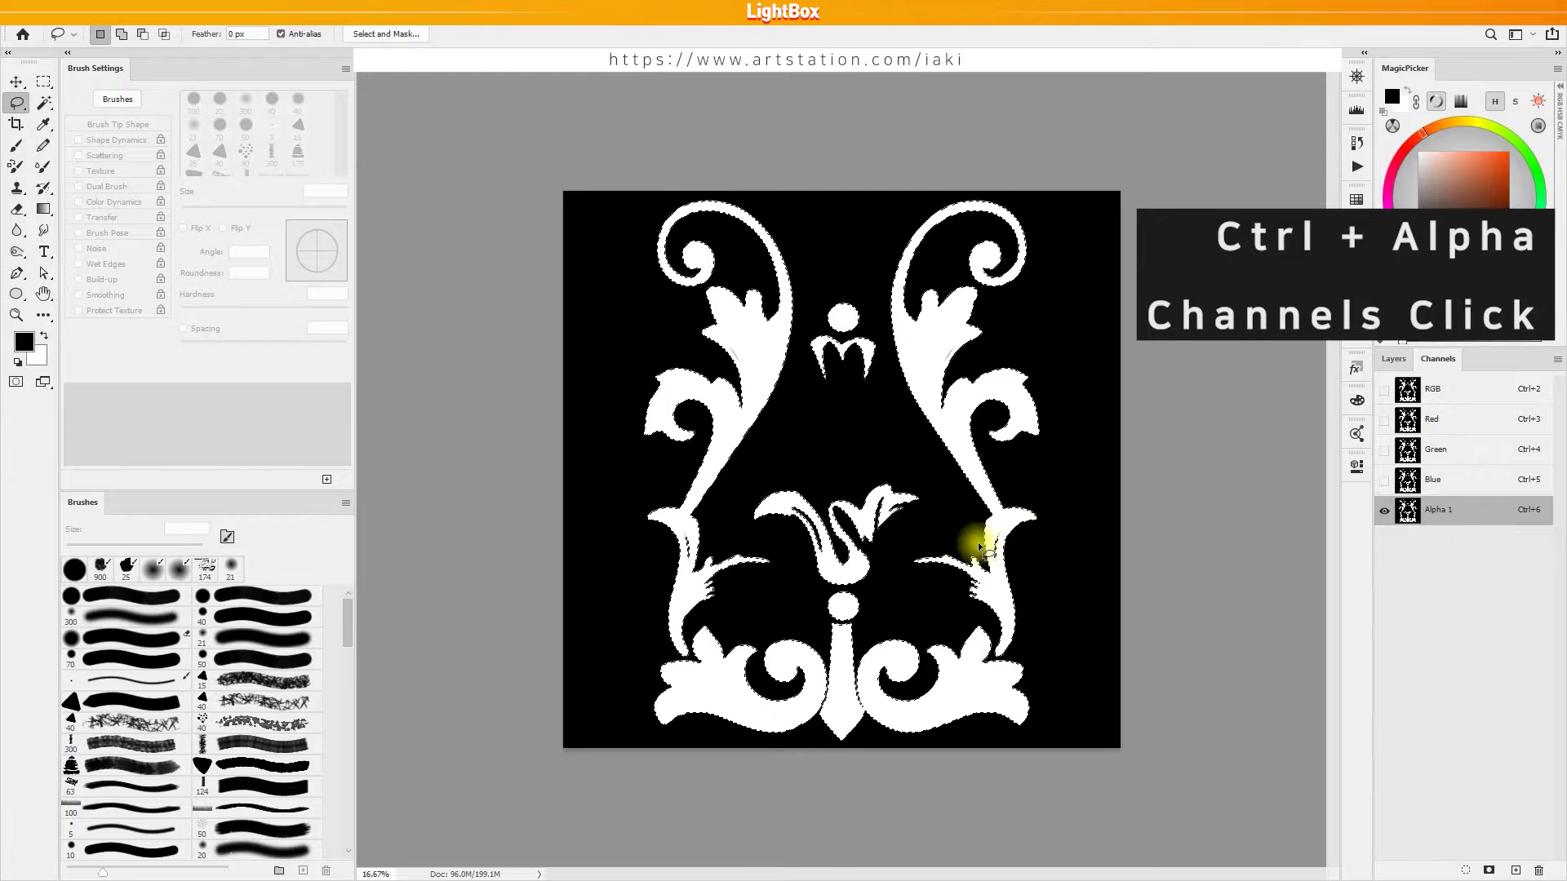
Step: Create Layer 1 and another new layer above Levels 1 copy, then open Layer 1's layer style
{"action": "left_click", "coordinate": [1393, 360]}
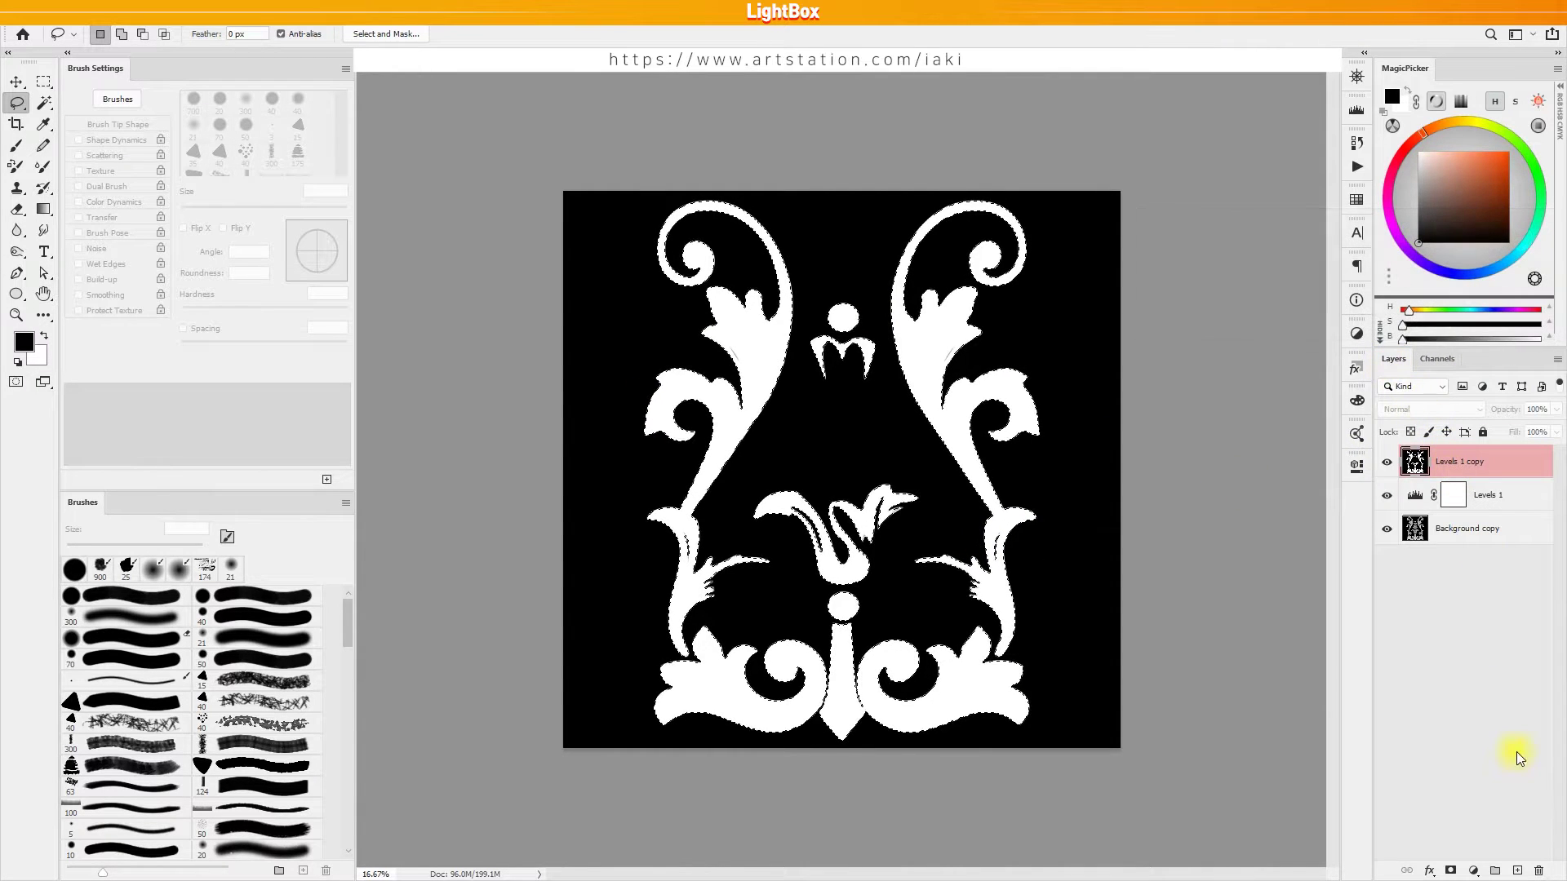
{"action": "left_click", "coordinate": [1517, 870]}
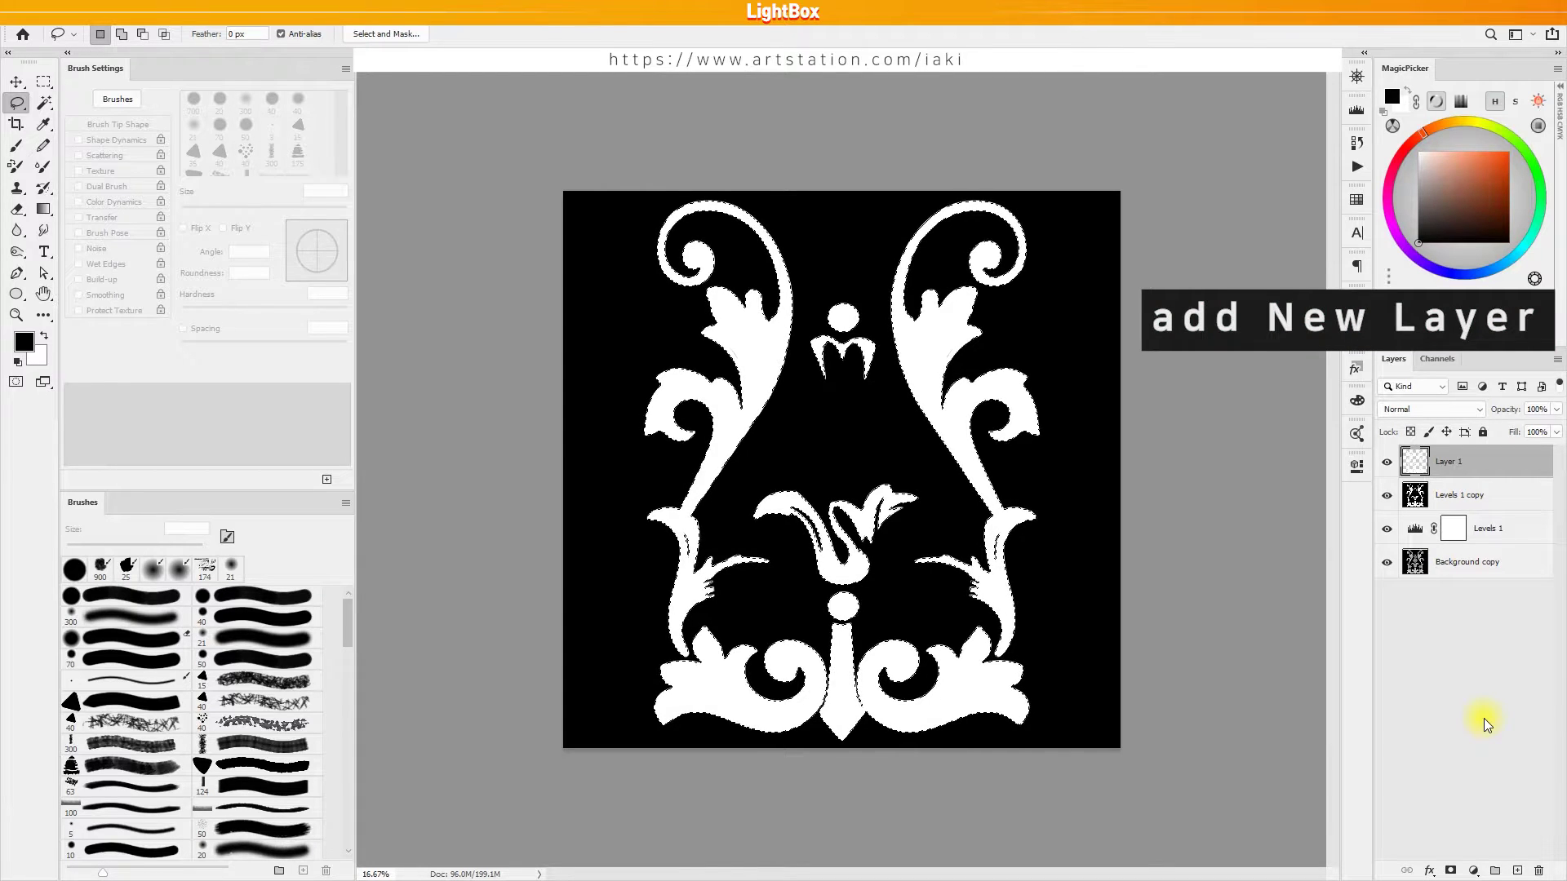
{"action": "left_click", "coordinate": [1498, 505]}
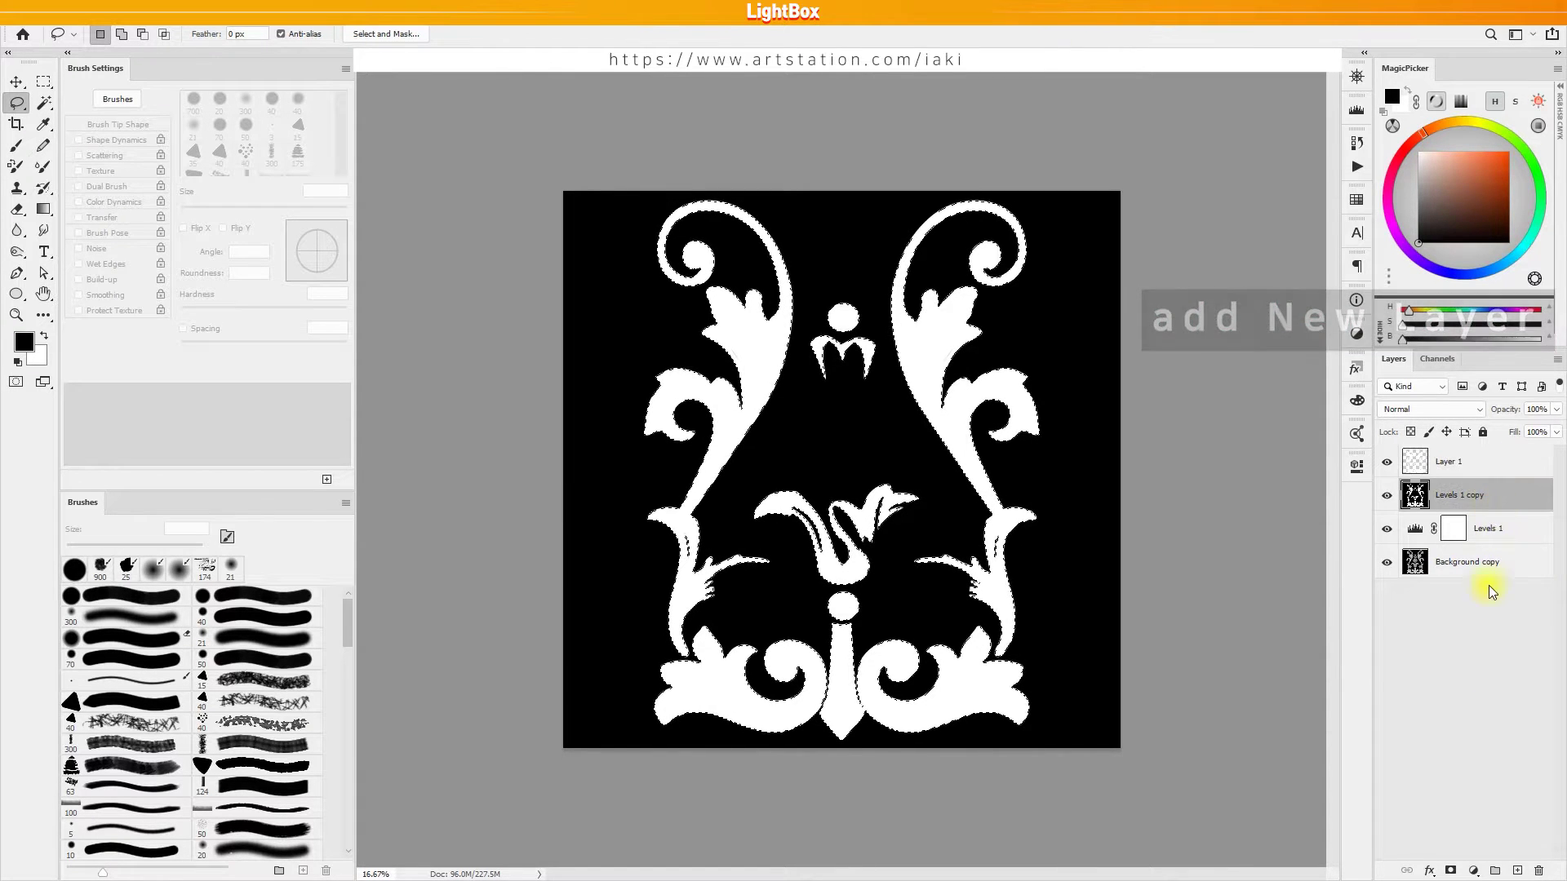
{"action": "left_click", "coordinate": [1518, 871]}
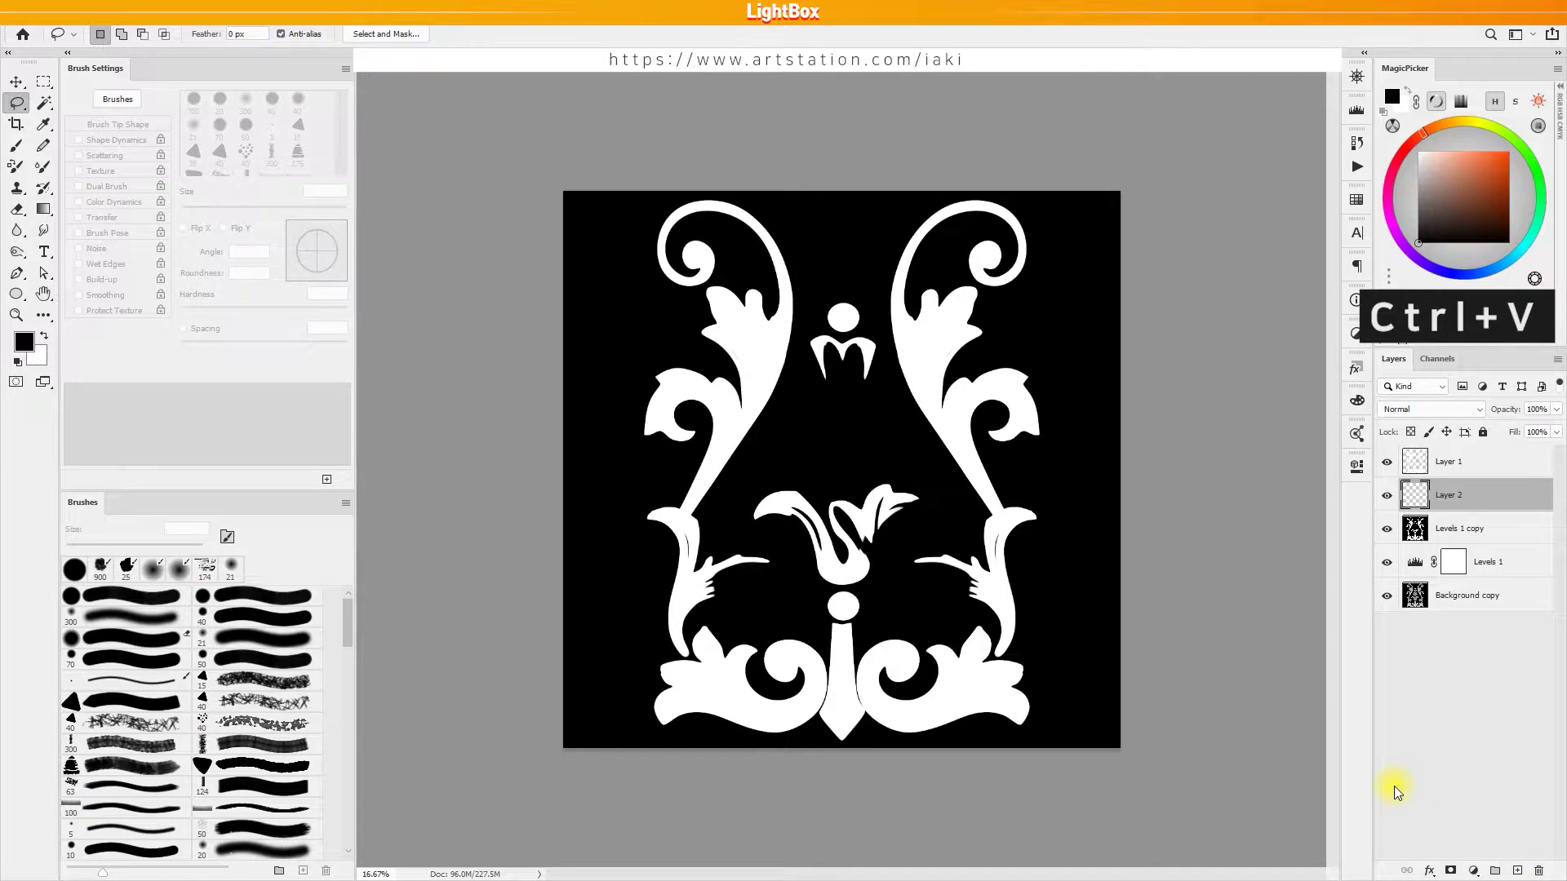
{"action": "left_click", "coordinate": [1500, 474]}
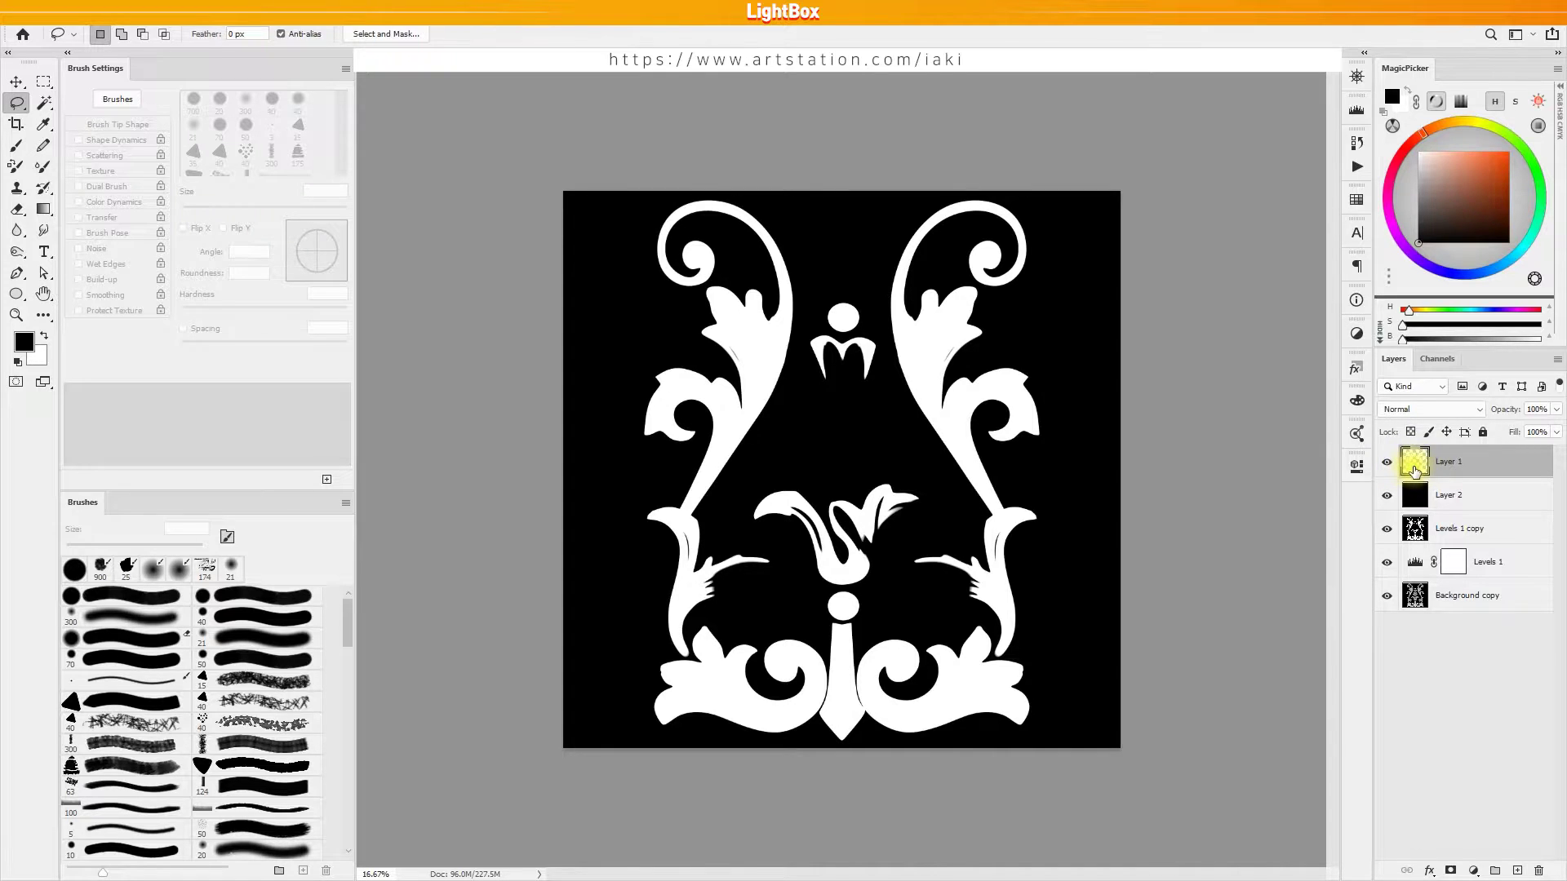
{"action": "double_click", "coordinate": [1502, 461]}
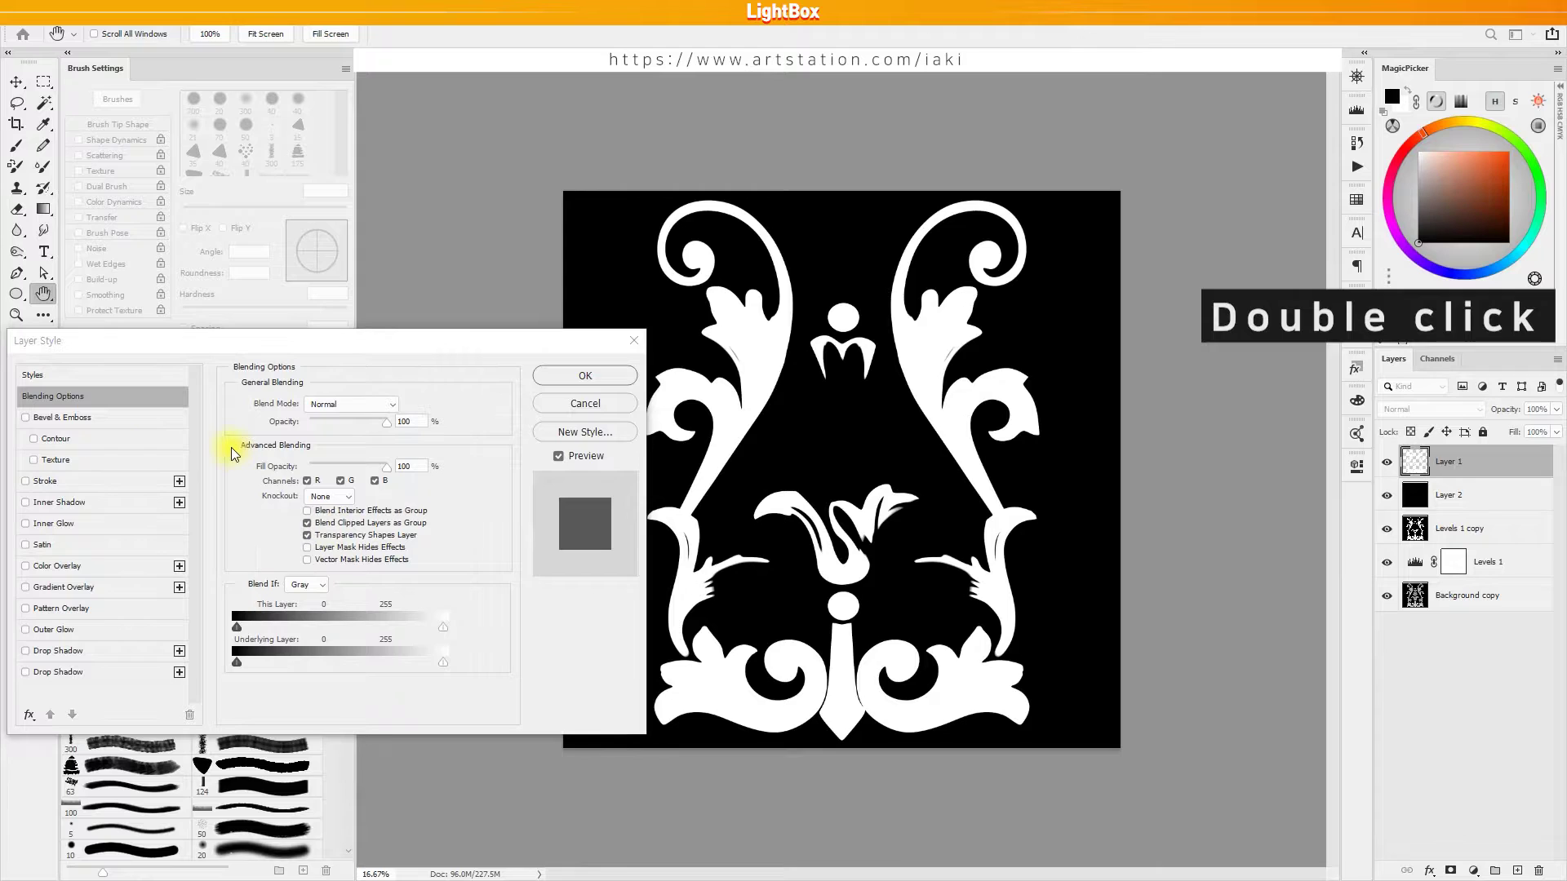
Step: Give Layer 1 a dull brown Color Overlay and turn on Bevel & Emboss
{"action": "left_click", "coordinate": [50, 566]}
{"action": "left_click", "coordinate": [400, 408]}
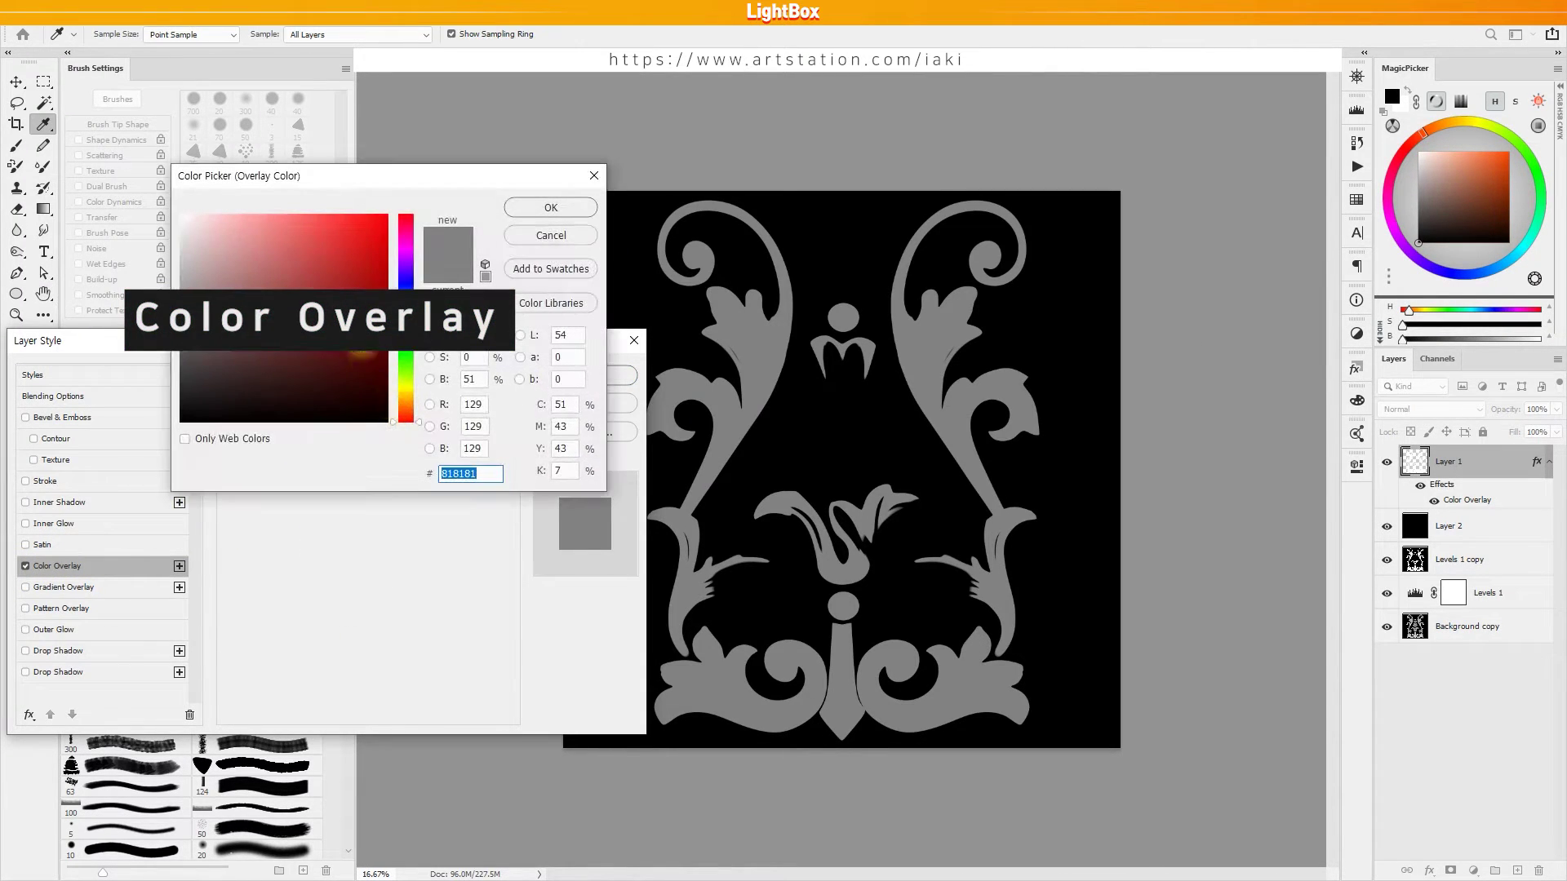
{"action": "left_click_drag", "start_coordinate": [411, 379], "coordinate": [411, 405]}
{"action": "left_click", "coordinate": [318, 293]}
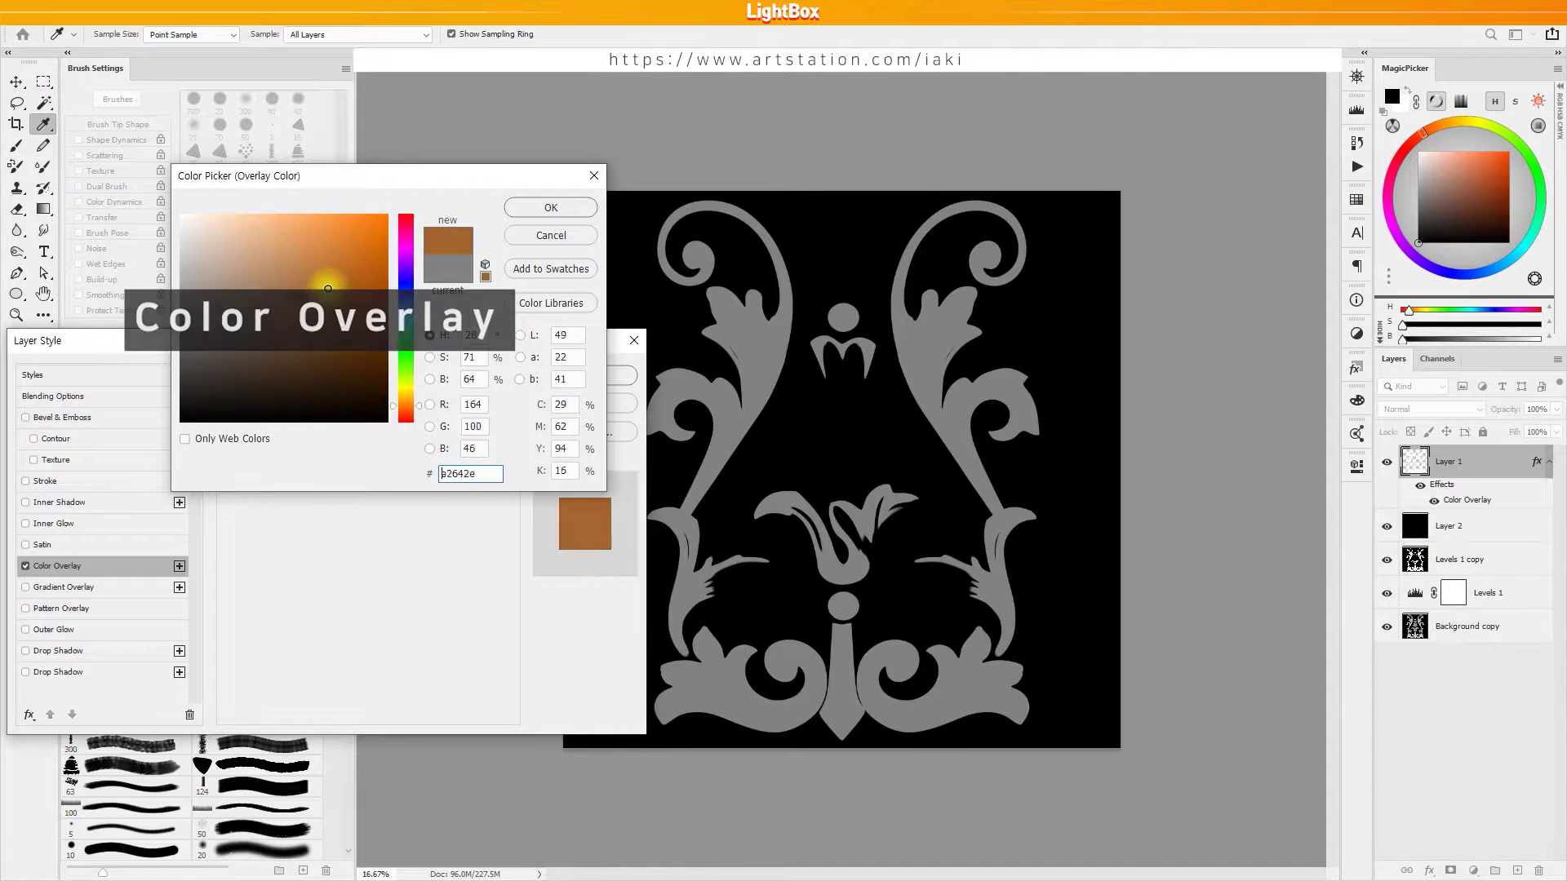
{"action": "left_click", "coordinate": [301, 302]}
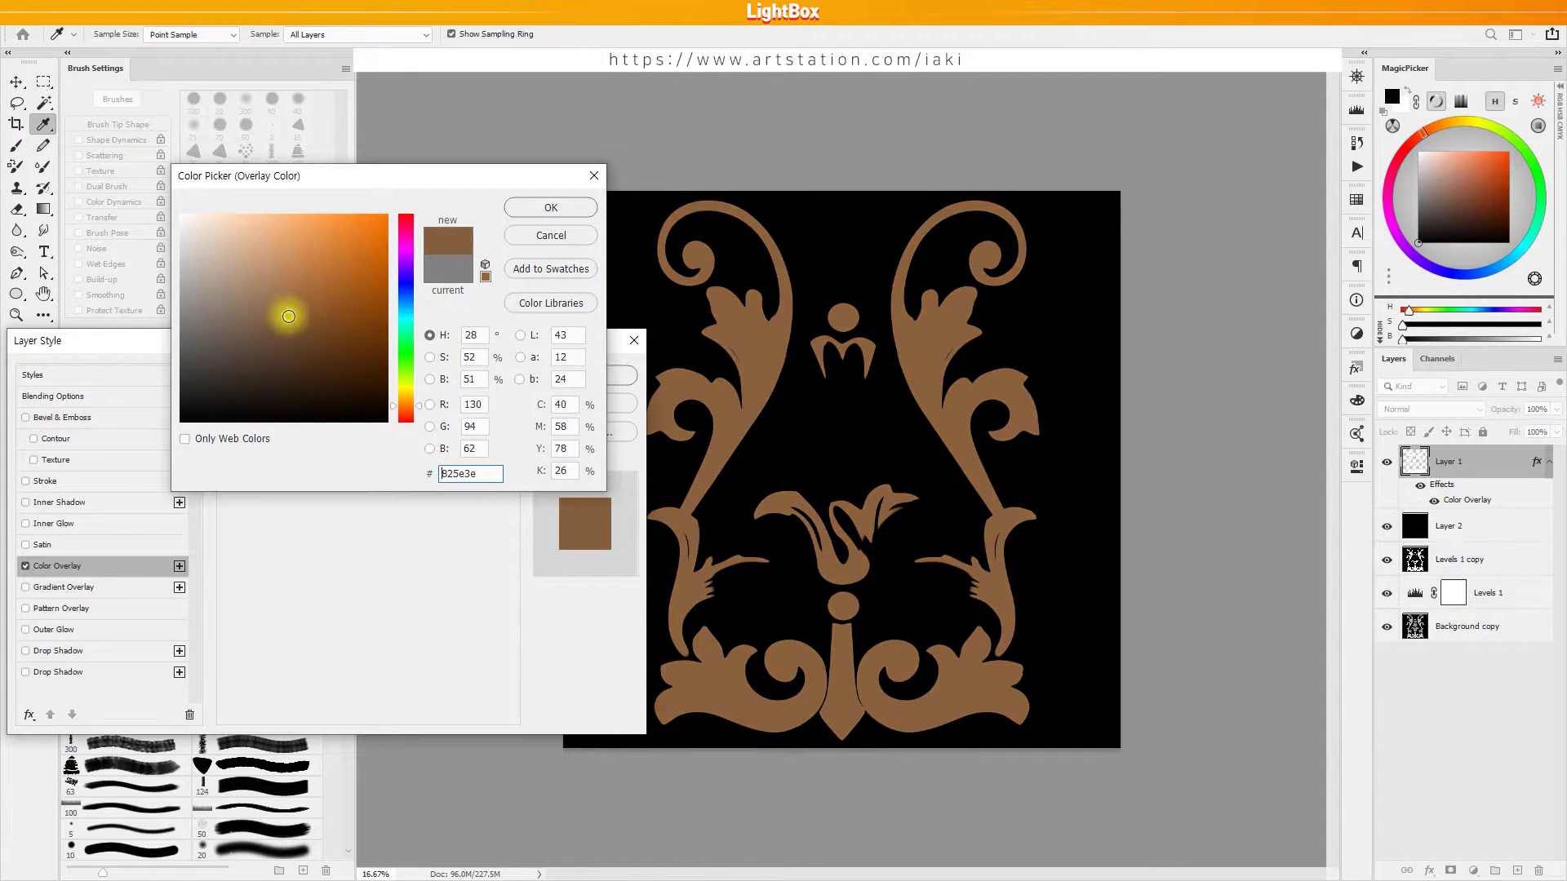
{"action": "left_click", "coordinate": [534, 207]}
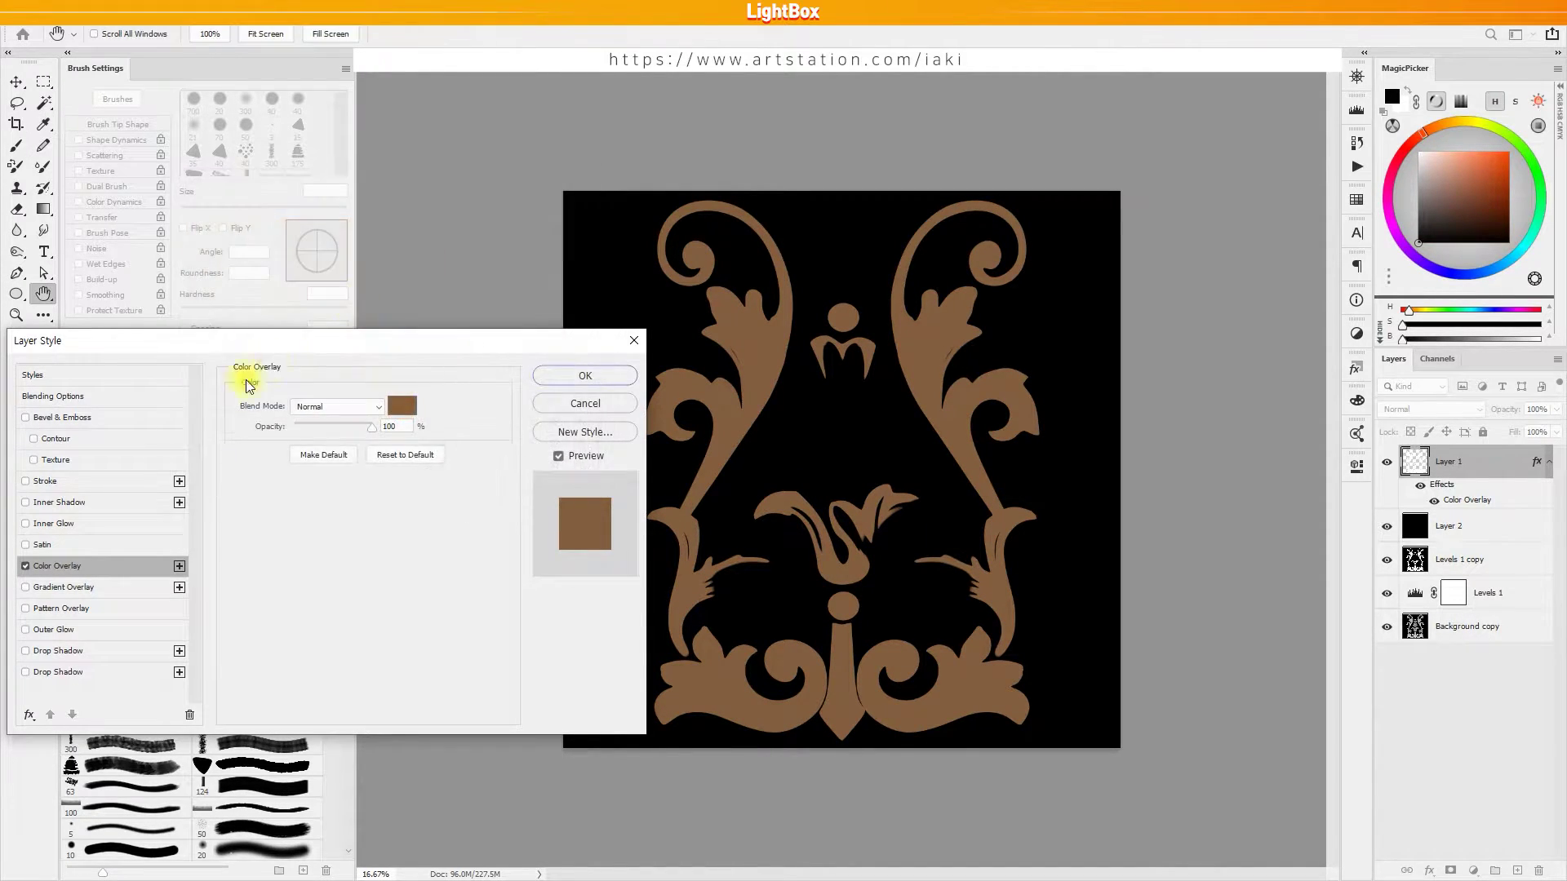
{"action": "left_click", "coordinate": [63, 417]}
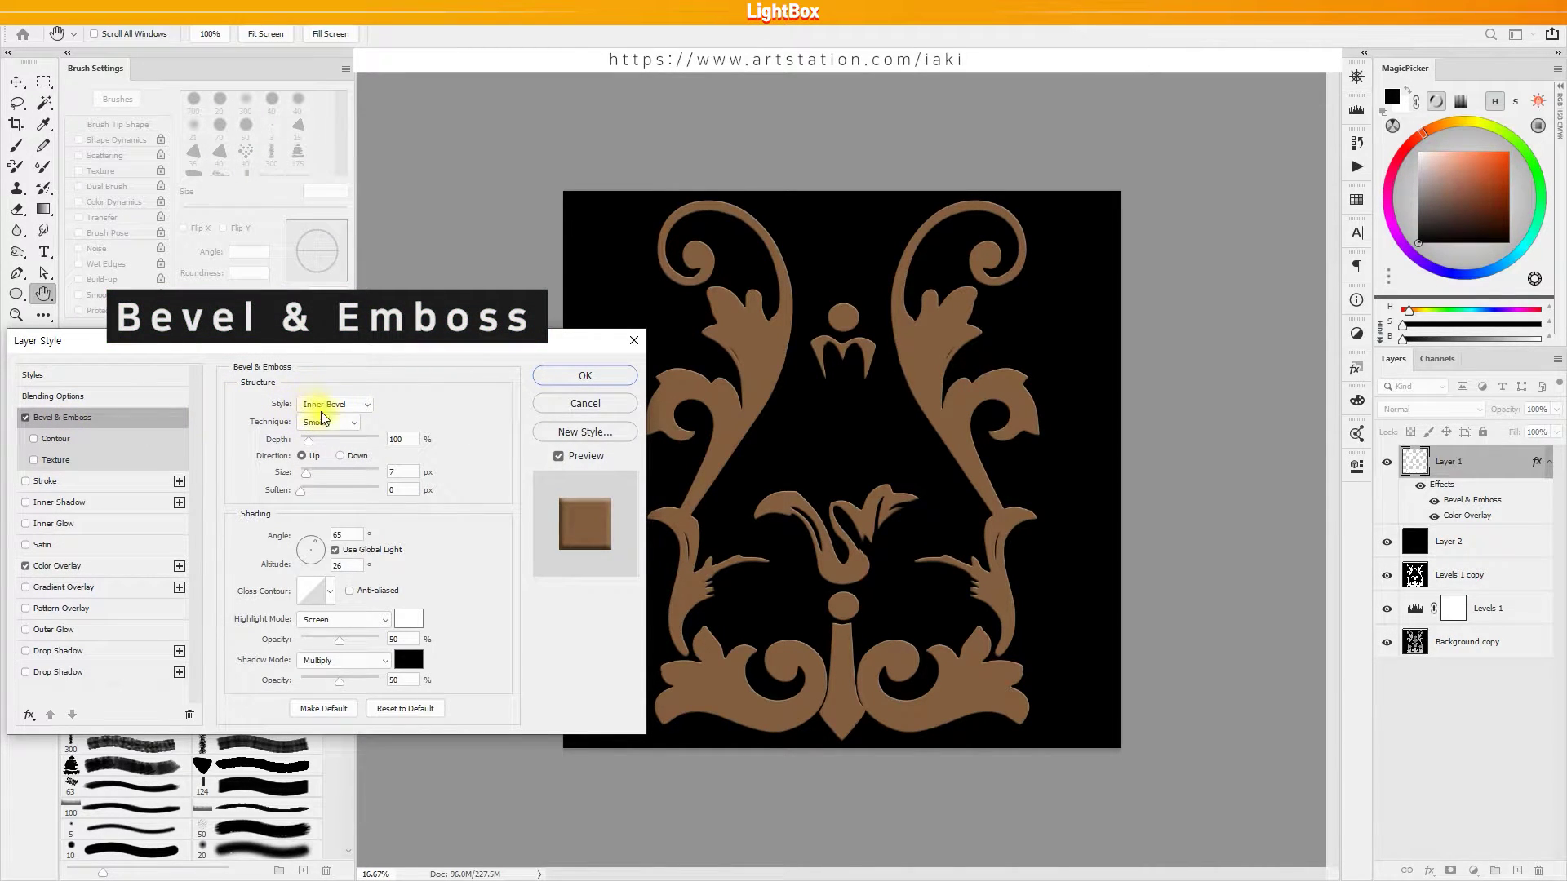
Step: Set the bevel to Chisel Soft, Depth 1000%, Size about 250 px, and adjust angle and altitude
{"action": "left_click", "coordinate": [323, 419]}
{"action": "left_click", "coordinate": [333, 458]}
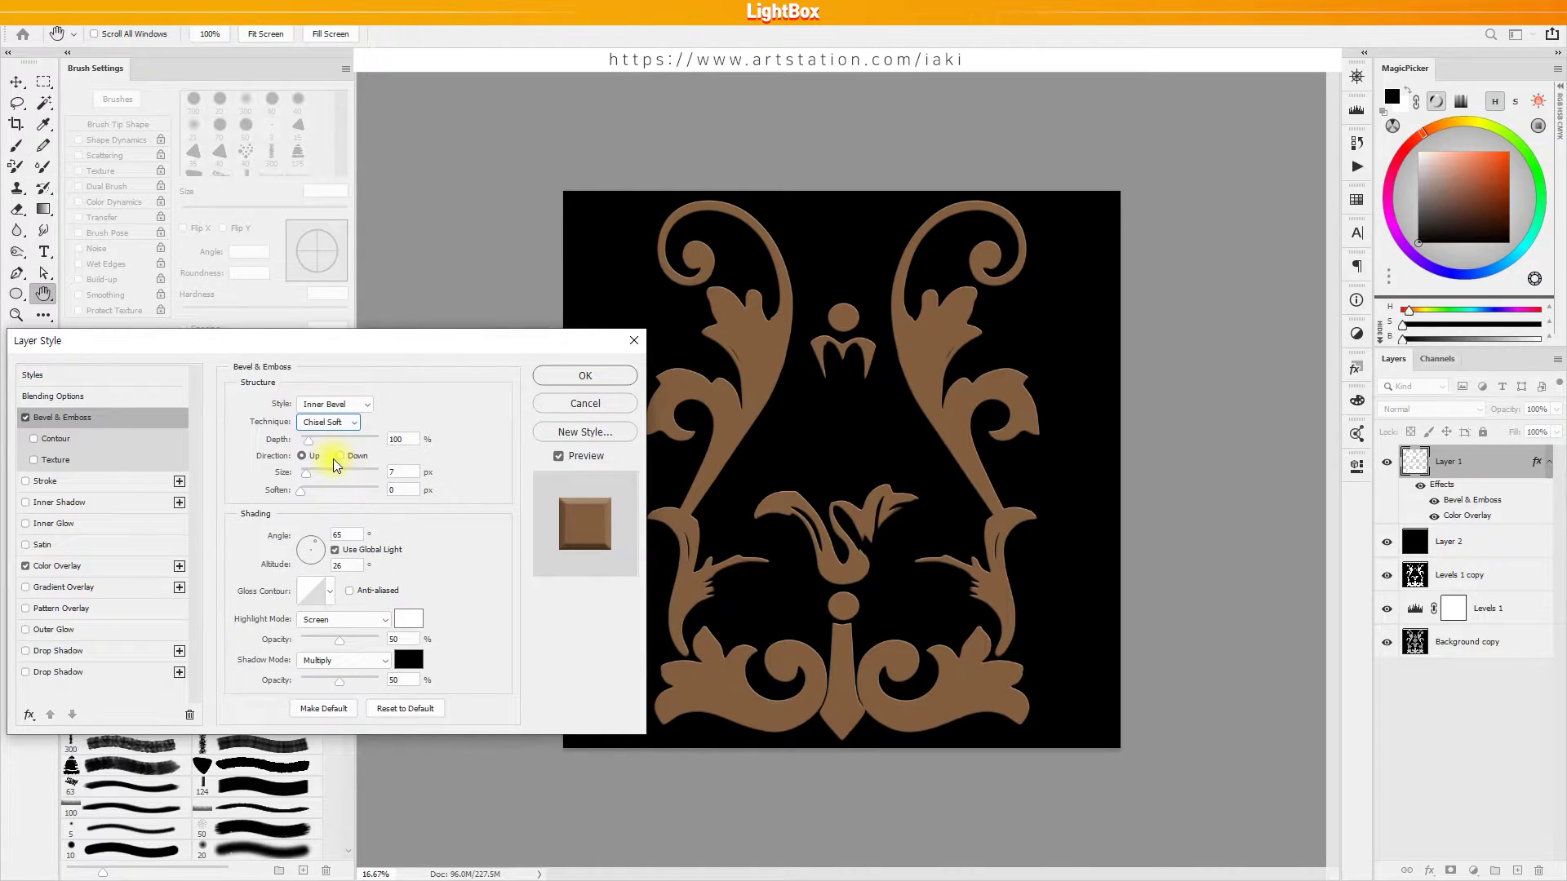
{"action": "left_click_drag", "start_coordinate": [308, 441], "coordinate": [306, 441]}
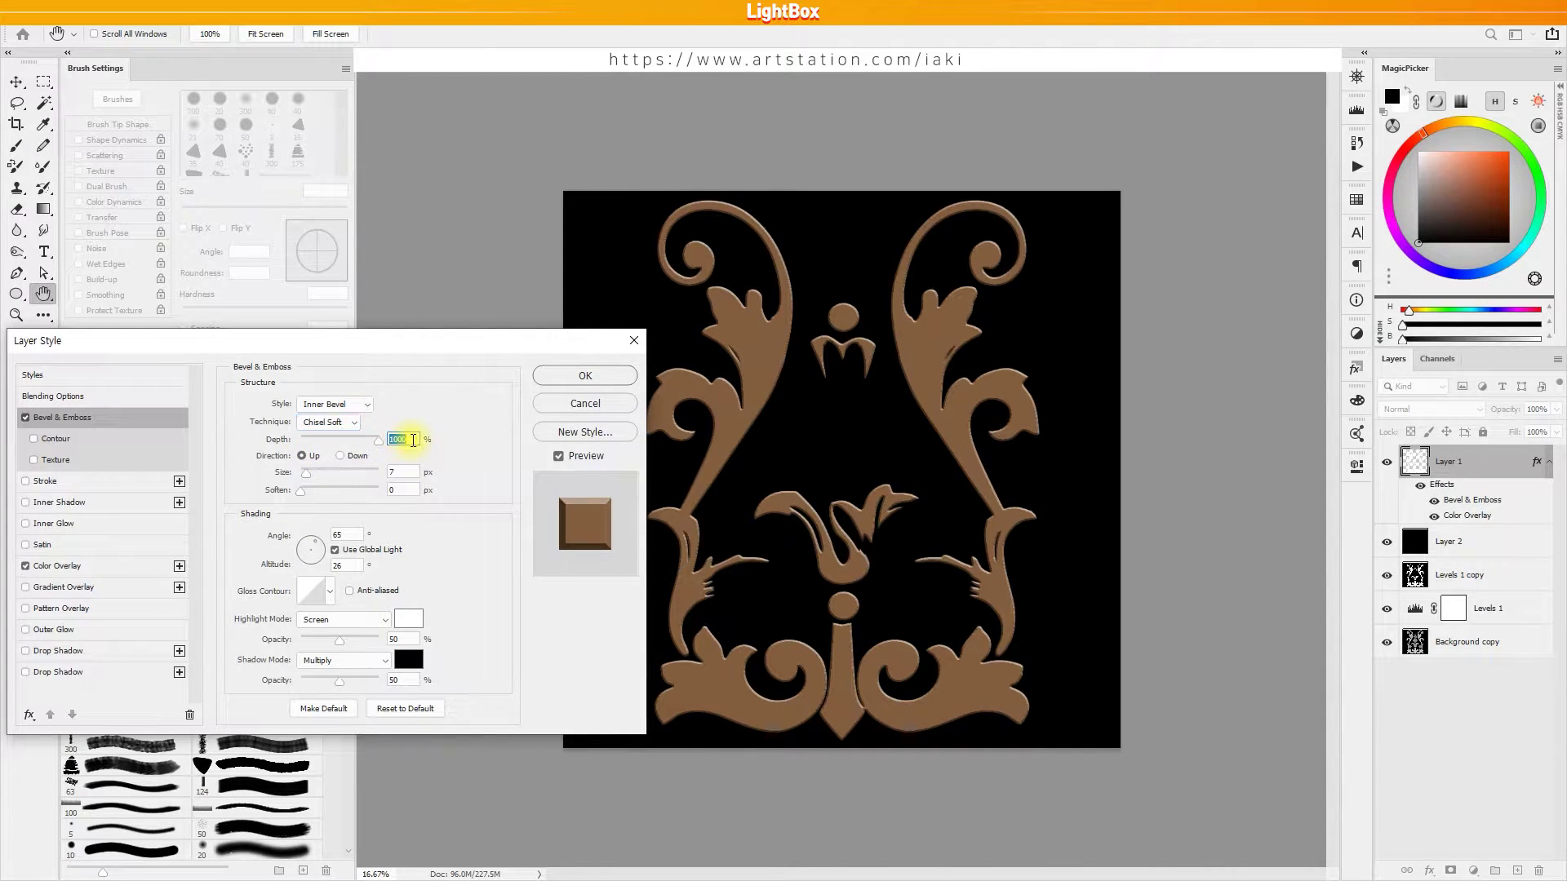
{"action": "left_click_drag", "start_coordinate": [311, 474], "coordinate": [381, 471]}
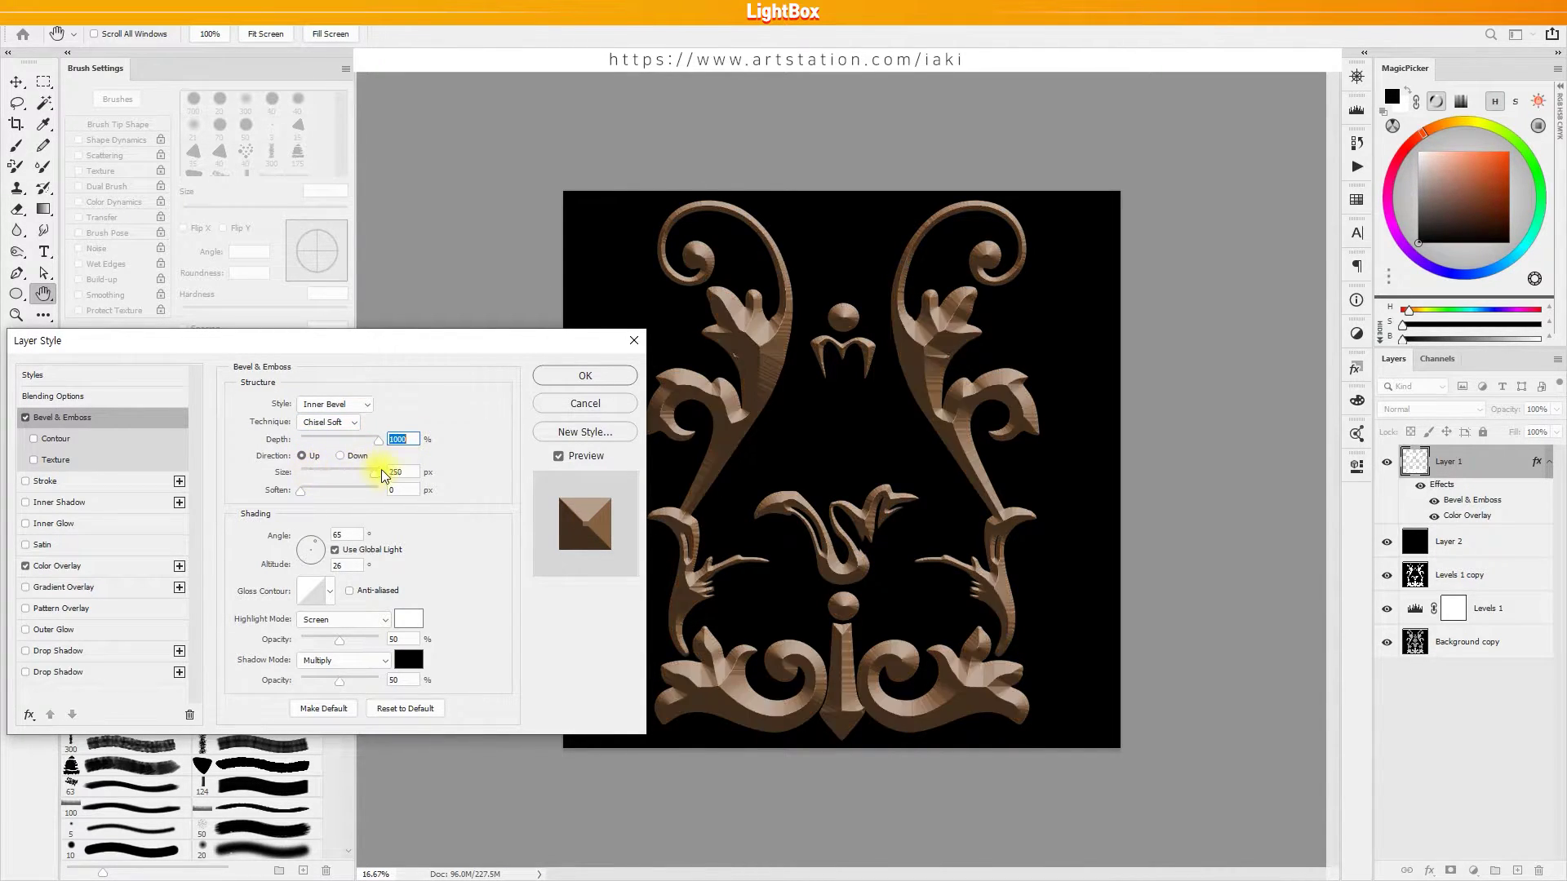
{"action": "left_click", "coordinate": [418, 471]}
{"action": "left_click_drag", "start_coordinate": [379, 474], "coordinate": [387, 483]}
{"action": "left_click", "coordinate": [317, 549]}
{"action": "left_click_drag", "start_coordinate": [317, 545], "coordinate": [319, 551]}
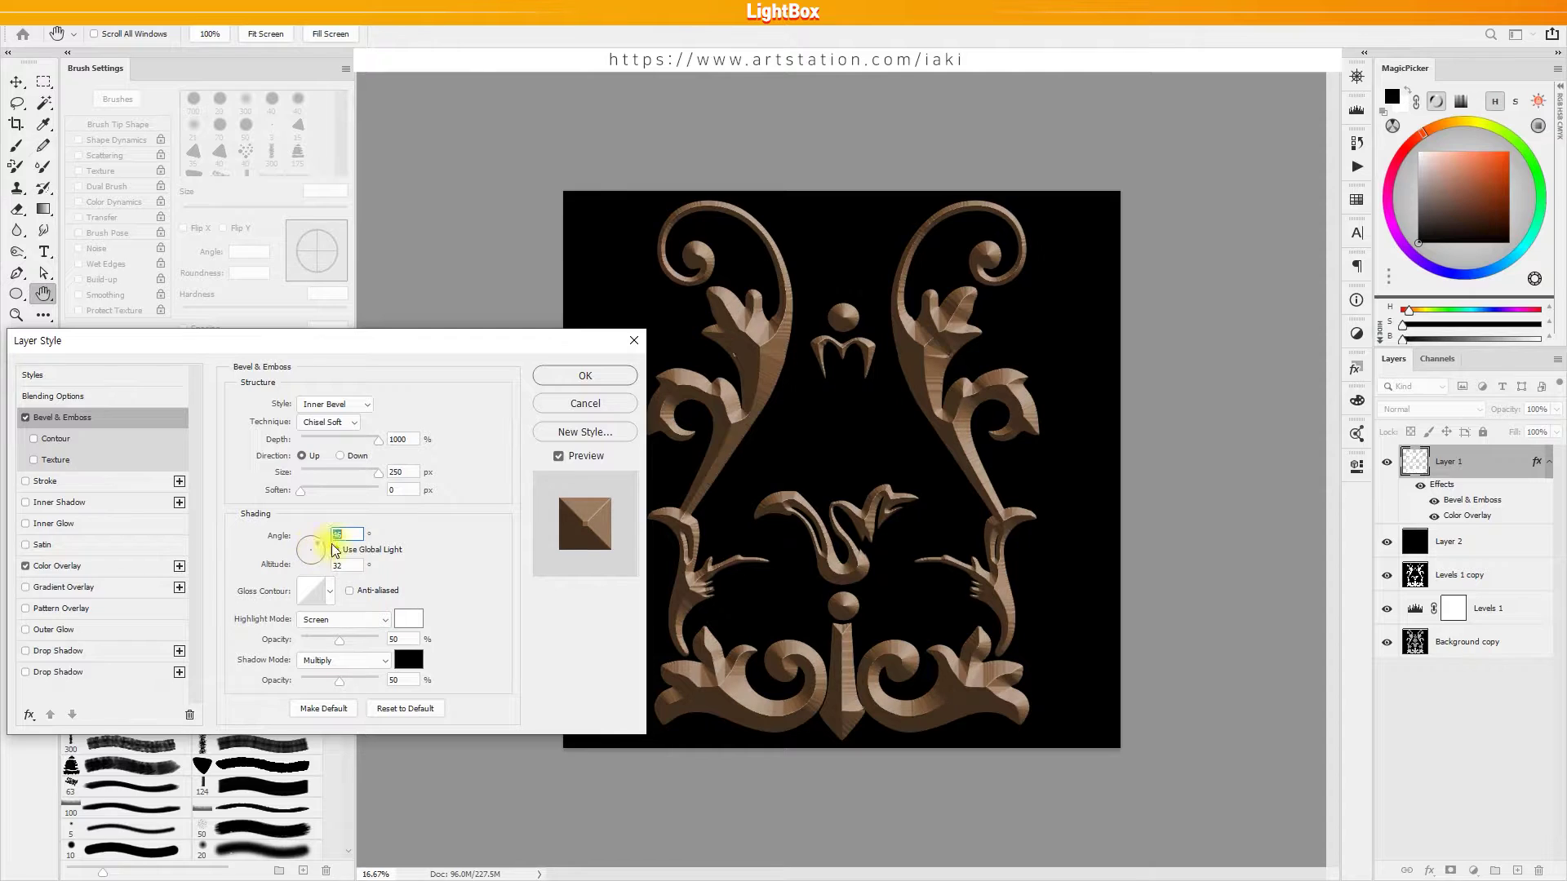
Step: Make bevel highlights a 100% rose-pink Color Dodge and ease shadow opacity to 47%
{"action": "left_click", "coordinate": [346, 621]}
{"action": "left_click", "coordinate": [342, 629]}
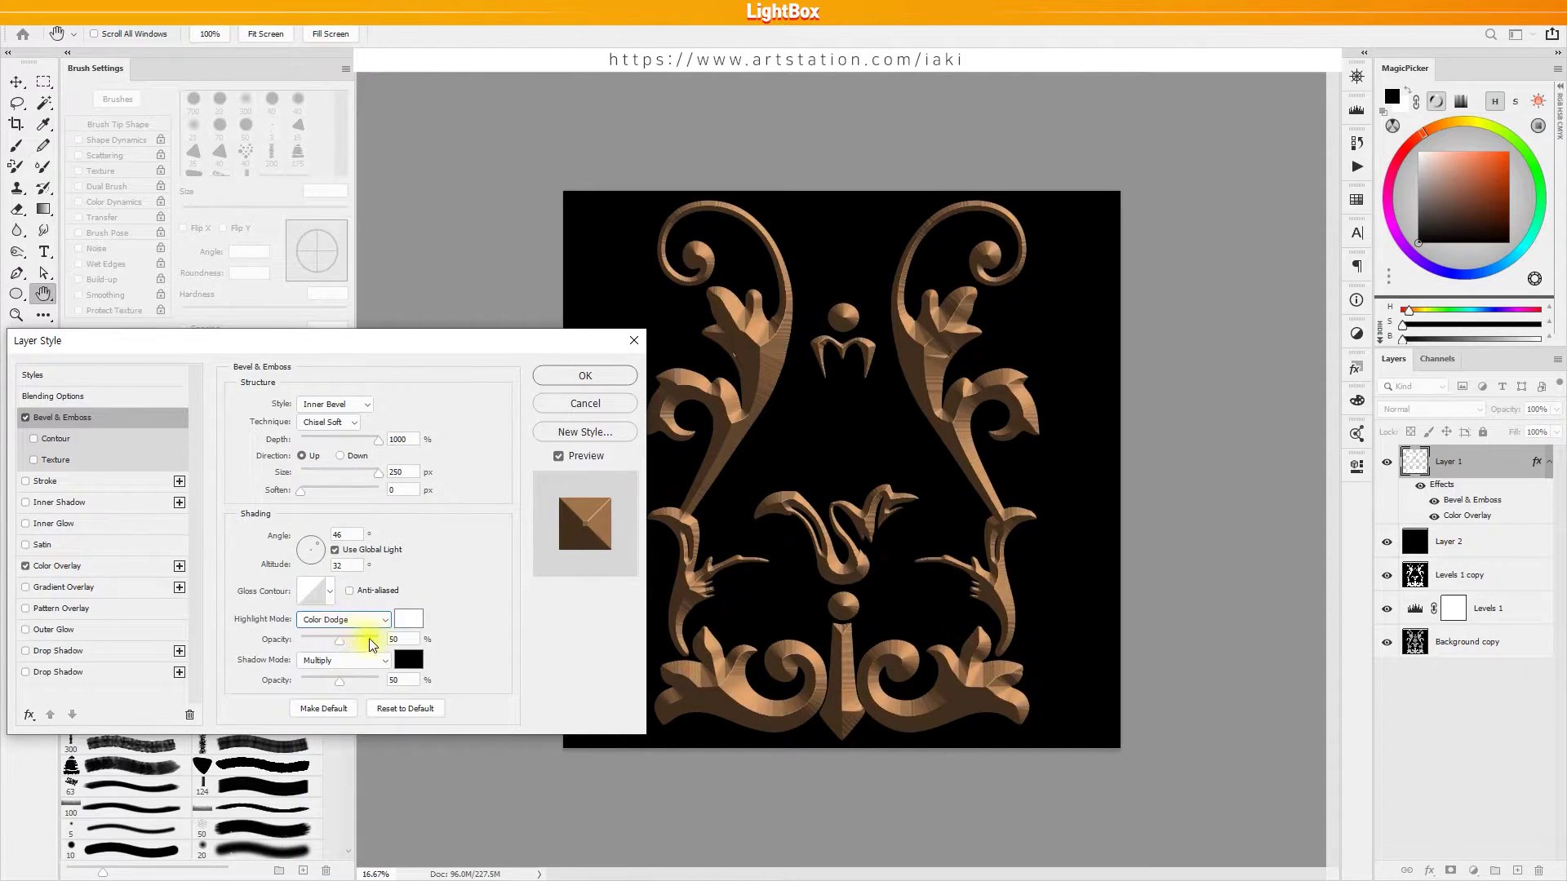
{"action": "left_click_drag", "start_coordinate": [346, 649], "coordinate": [385, 641]}
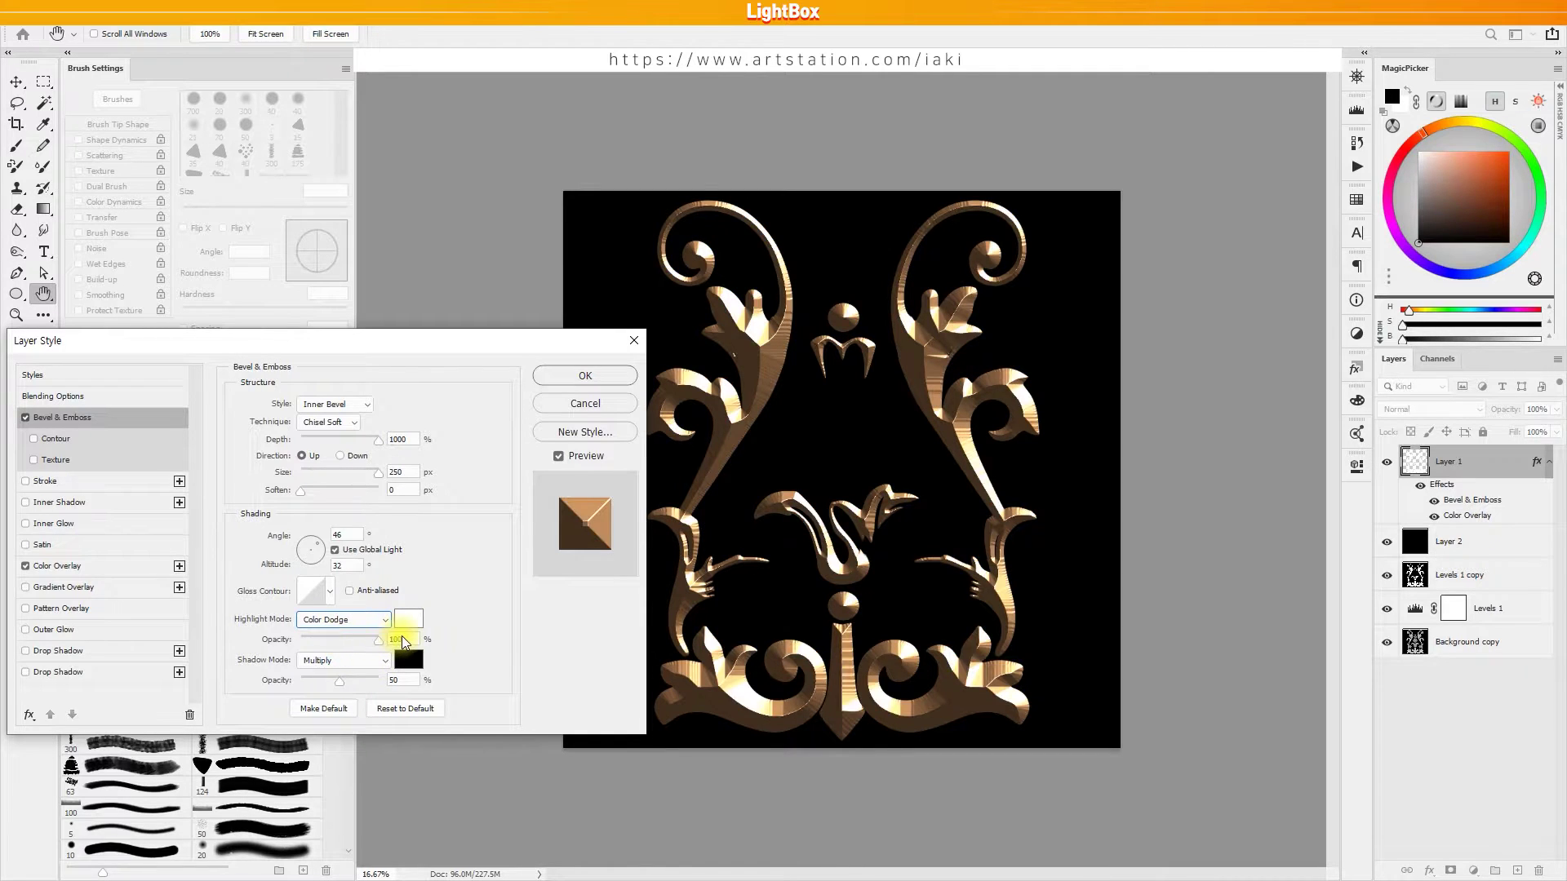
{"action": "left_click", "coordinate": [408, 618]}
{"action": "mouse_move", "coordinate": [375, 314]}
{"action": "left_mouse_down"}
{"action": "mouse_move", "coordinate": [230, 243]}
{"action": "mouse_move", "coordinate": [230, 277]}
{"action": "mouse_move", "coordinate": [250, 245]}
{"action": "left_mouse_up"}
{"action": "left_click", "coordinate": [546, 207]}
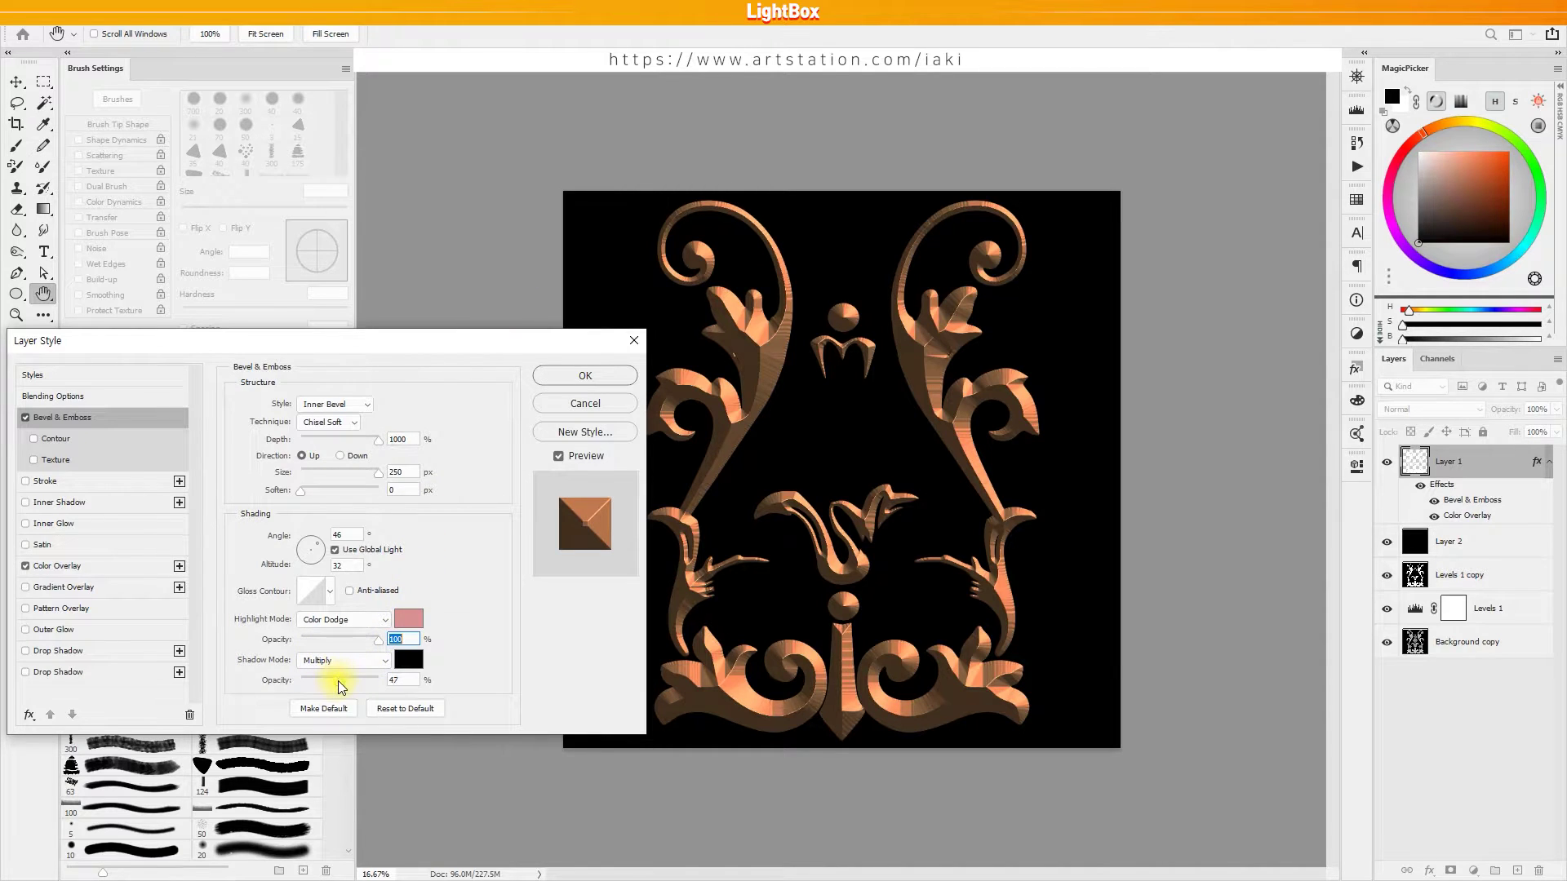
{"action": "left_click_drag", "start_coordinate": [338, 680], "coordinate": [321, 683]}
Step: Set the bevel shadows to a cyan Color Dodge at 32% opacity
{"action": "left_click", "coordinate": [359, 661]}
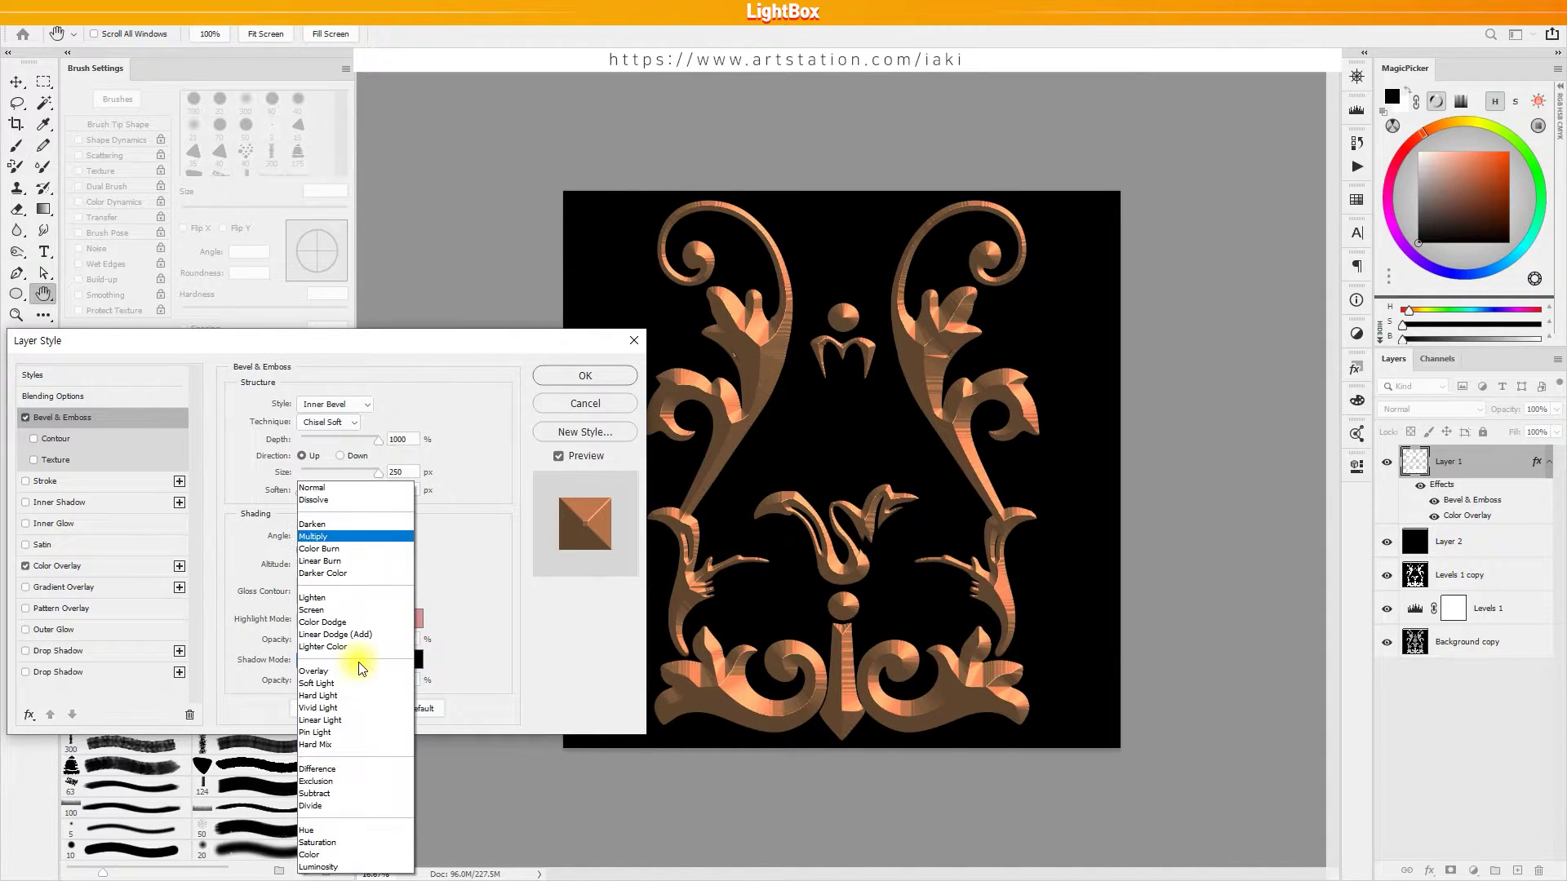
{"action": "left_click", "coordinate": [337, 623]}
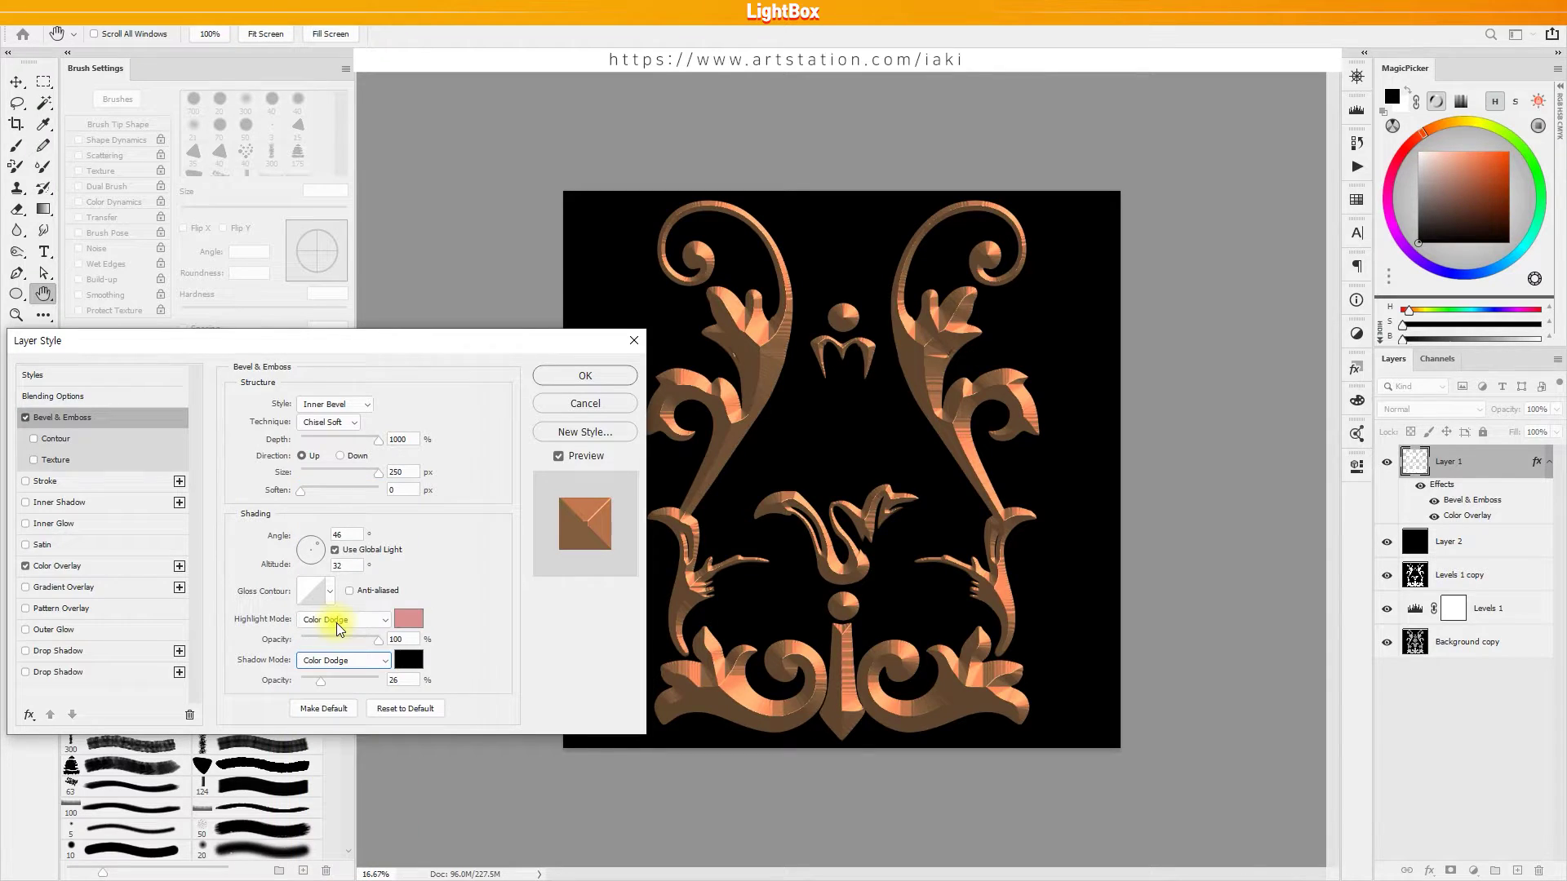
{"action": "left_click", "coordinate": [403, 659]}
{"action": "left_click", "coordinate": [405, 311]}
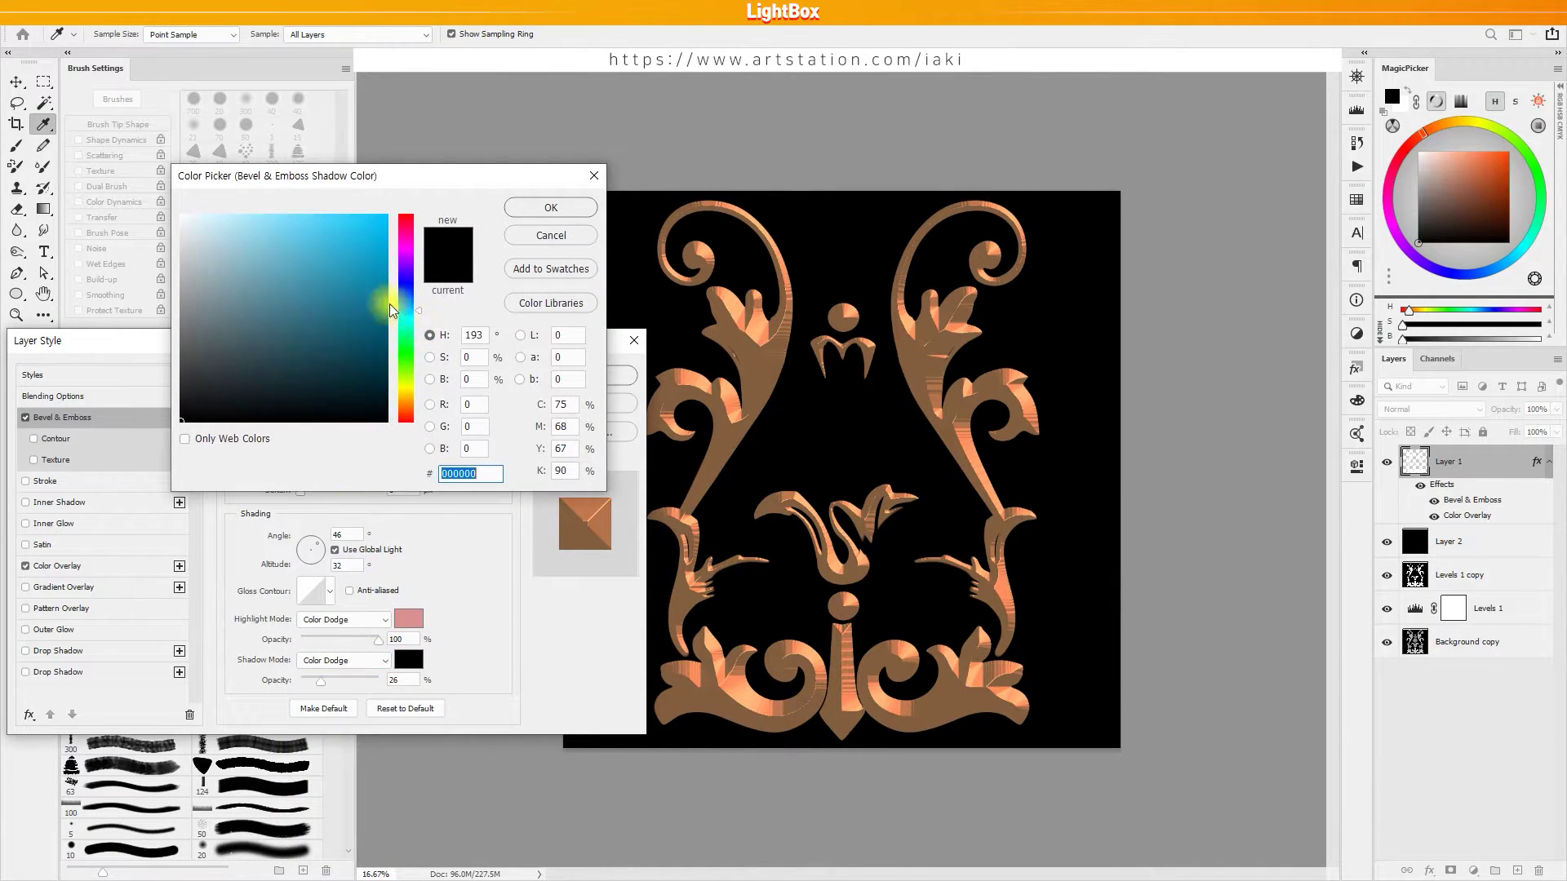
{"action": "left_click", "coordinate": [294, 243]}
{"action": "left_click_drag", "start_coordinate": [295, 244], "coordinate": [353, 219]}
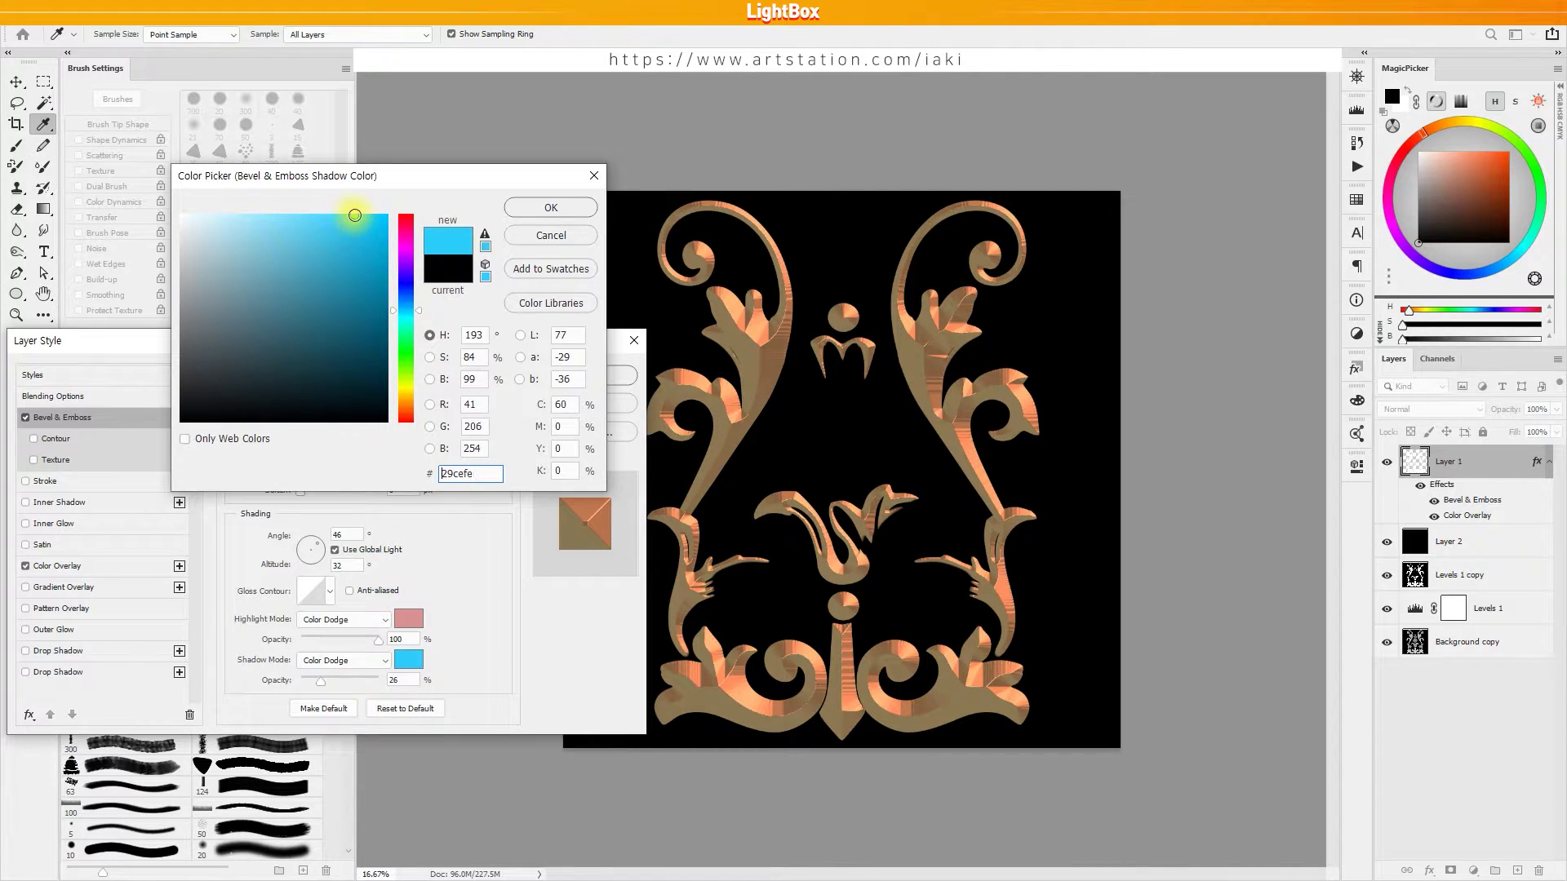
{"action": "left_click", "coordinate": [528, 214]}
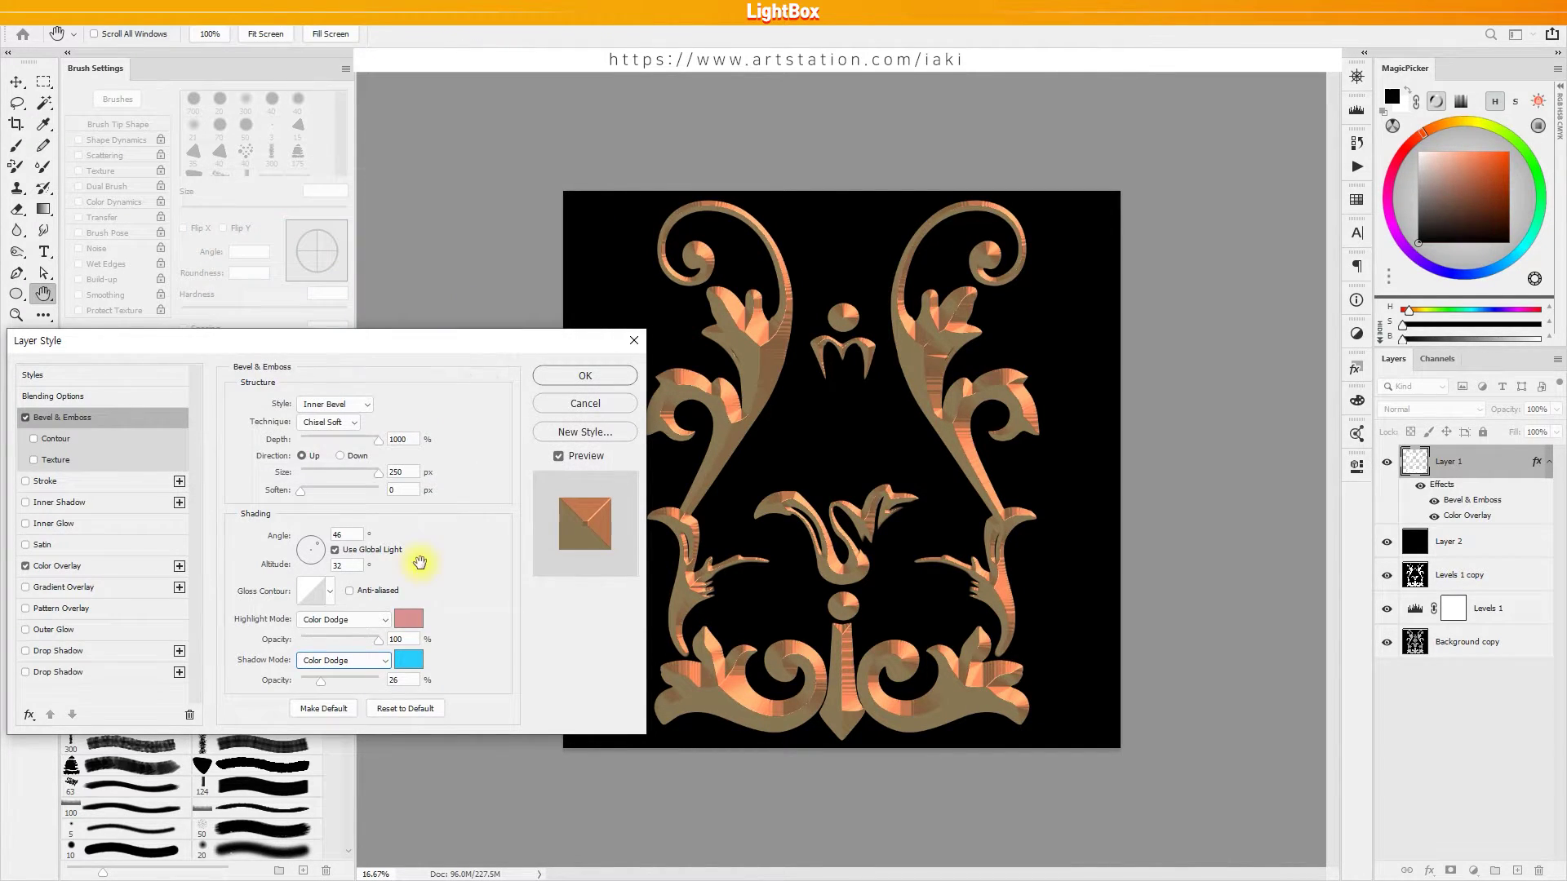
{"action": "left_click", "coordinate": [326, 681]}
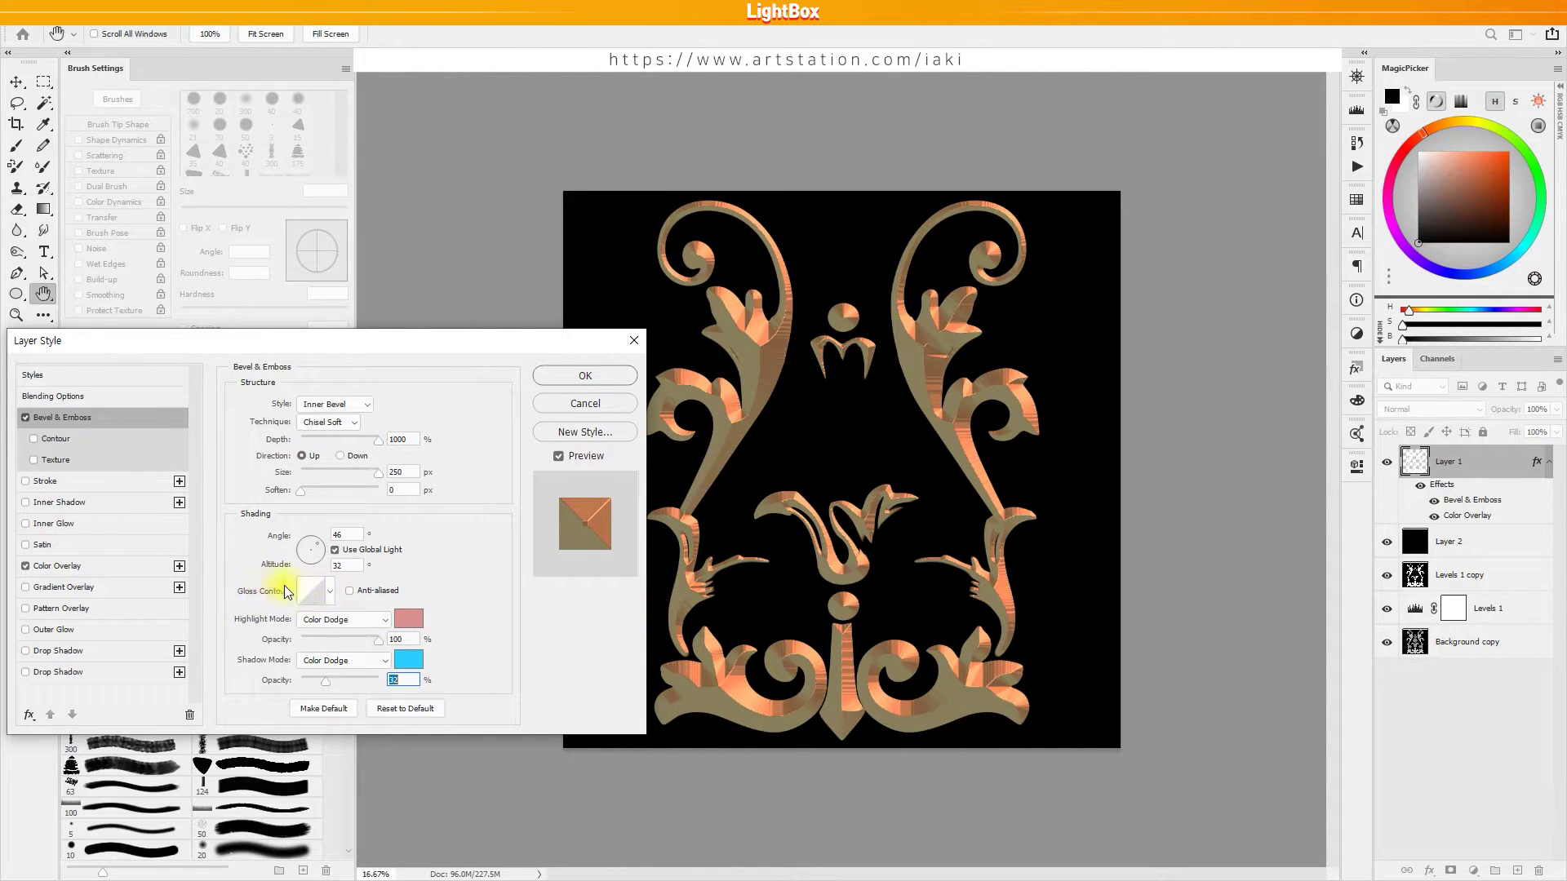
Step: Try gloss contour presets such as Cone - Inverted, then cancel without keeping changes
{"action": "left_click", "coordinate": [309, 593]}
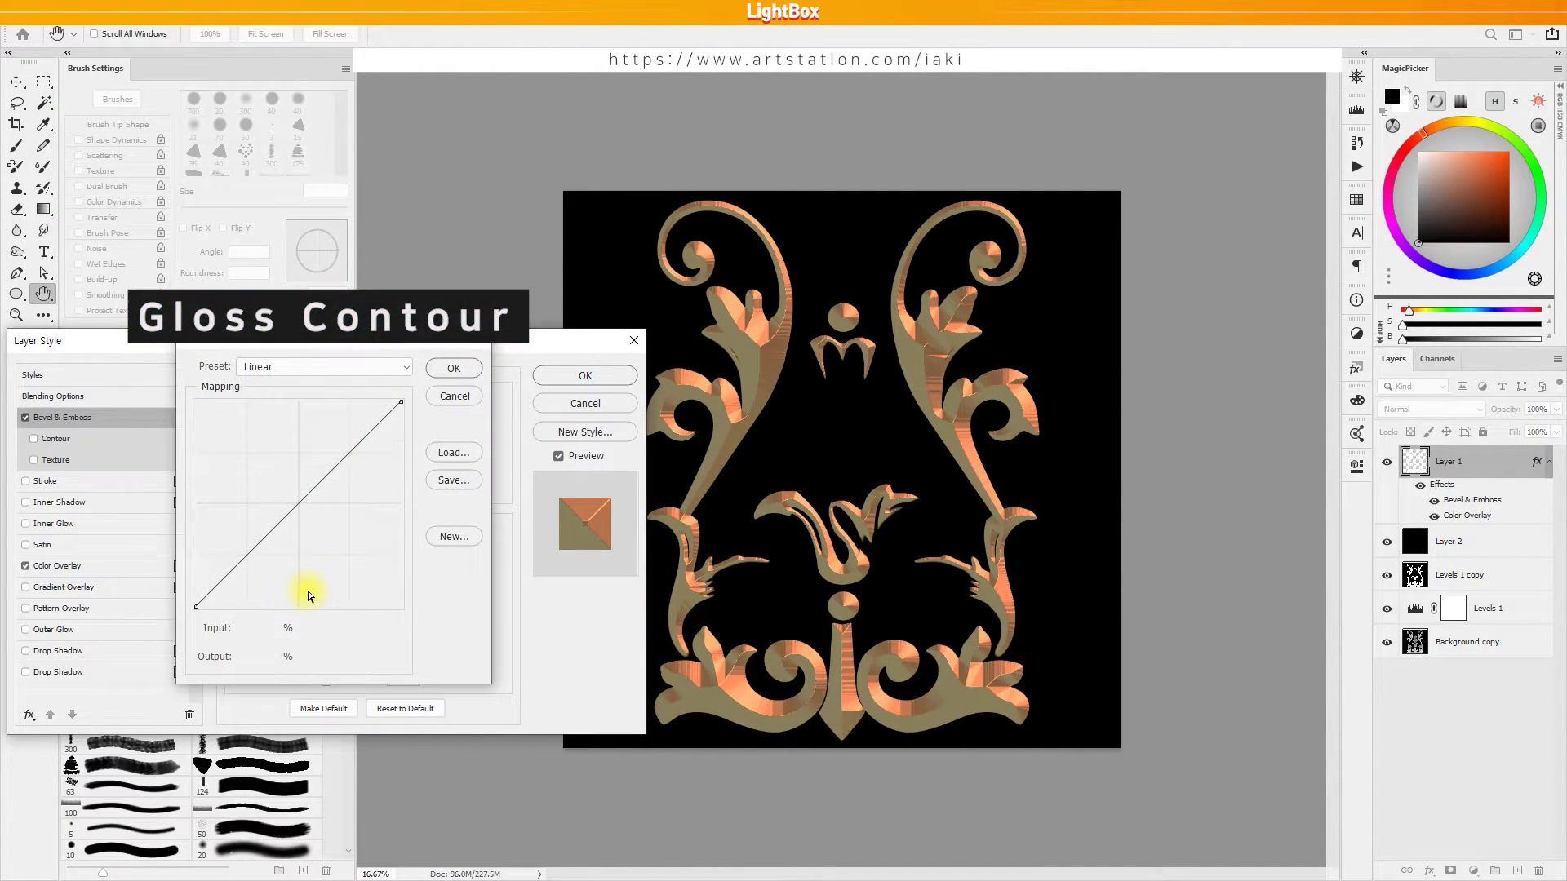
{"action": "left_click", "coordinate": [287, 365]}
{"action": "left_click", "coordinate": [274, 465]}
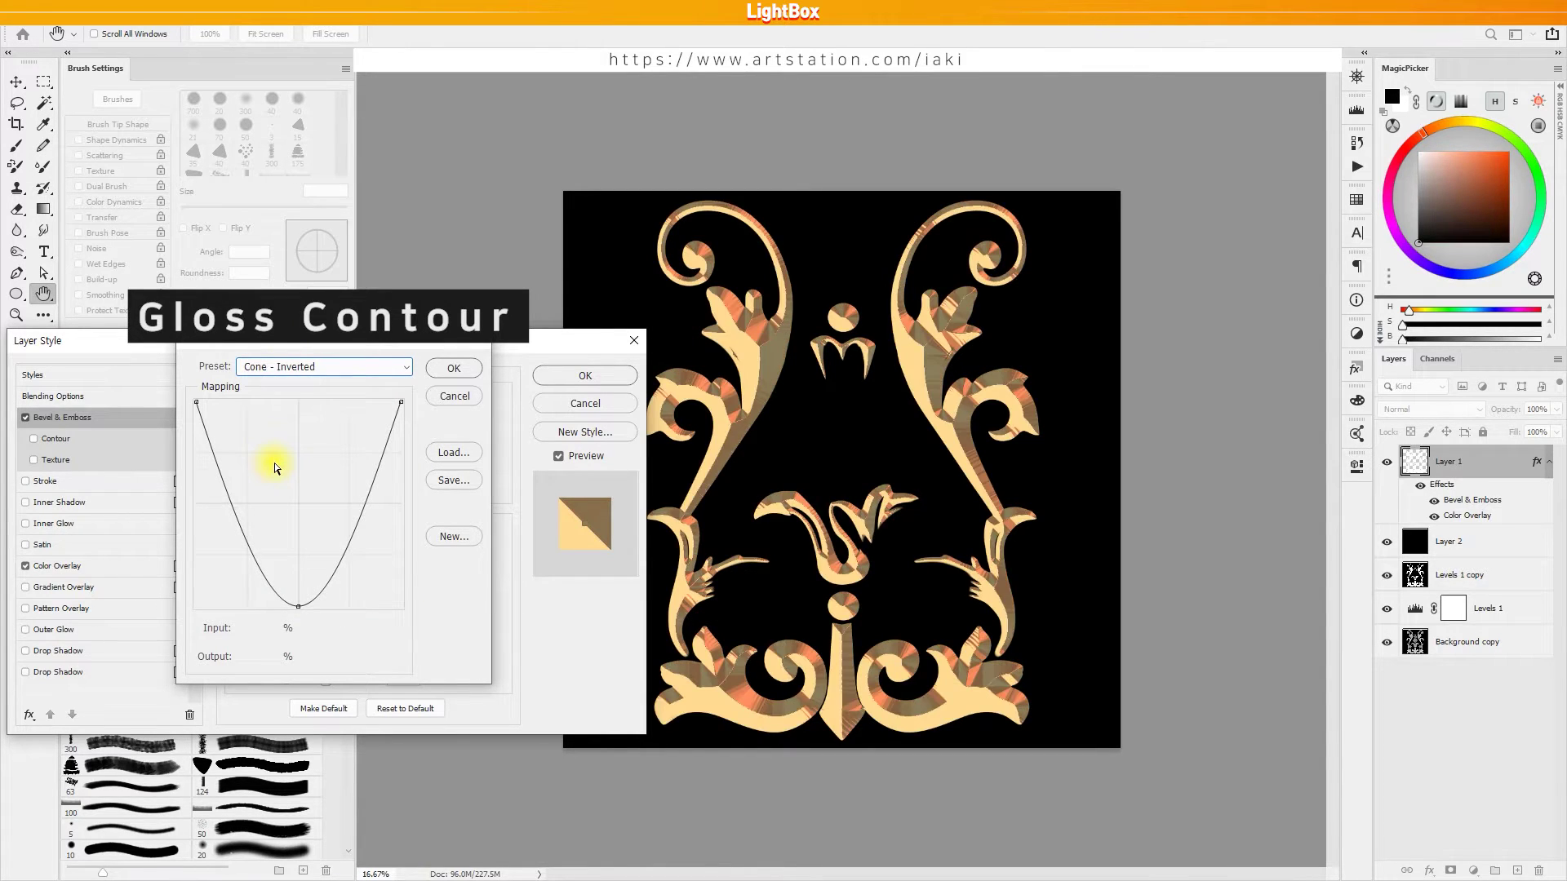
{"action": "key", "text": "Down"}
{"action": "key", "text": "Down"}
{"action": "key", "text": "Down"}
{"action": "key", "text": "Down"}
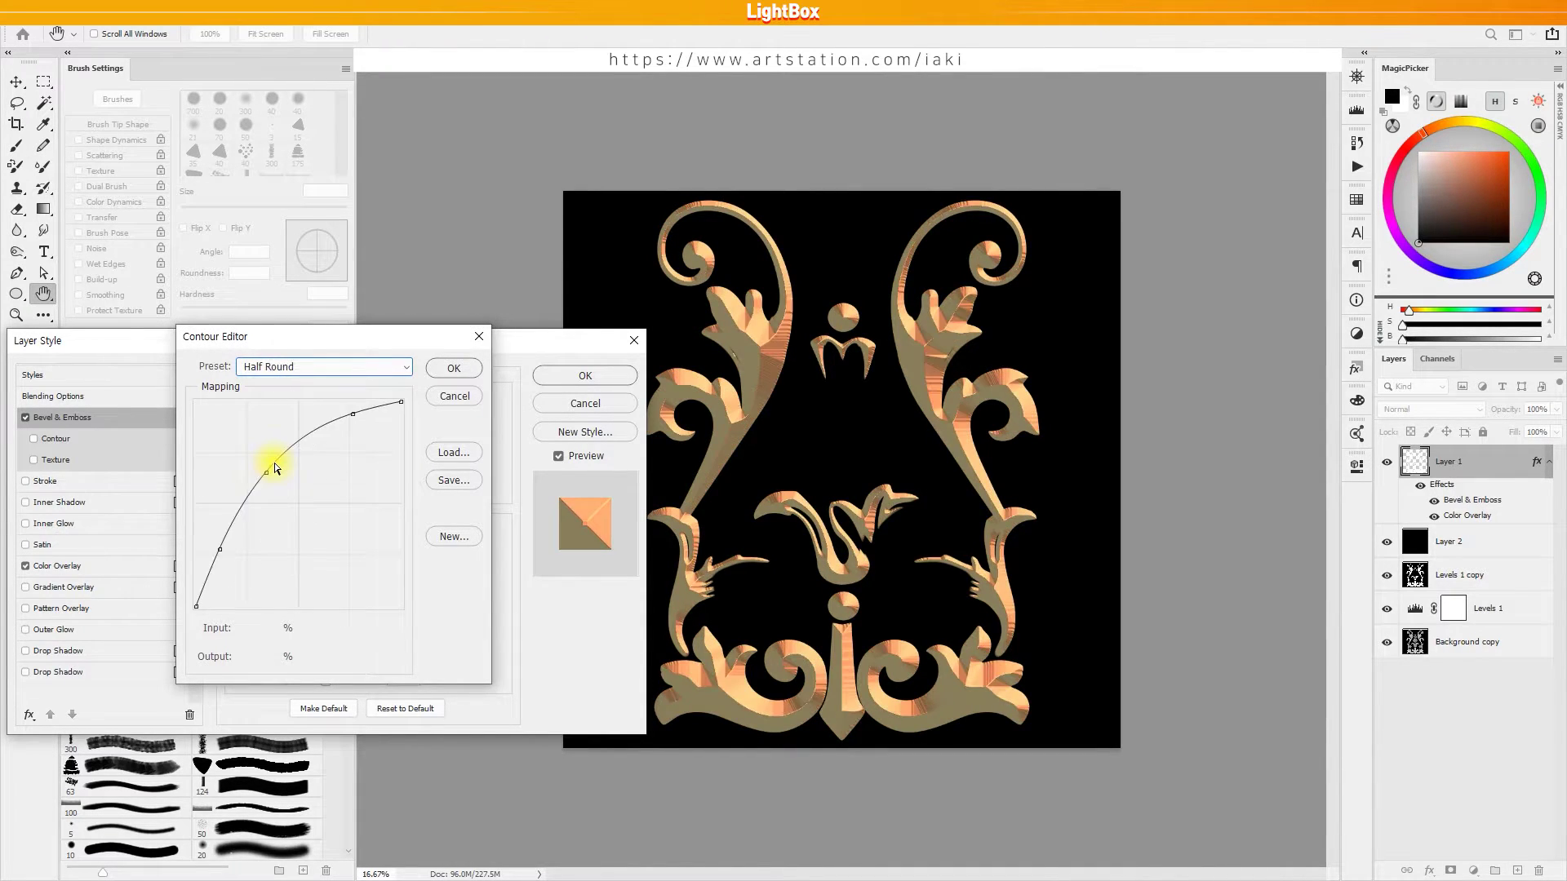
{"action": "left_click", "coordinate": [445, 395]}
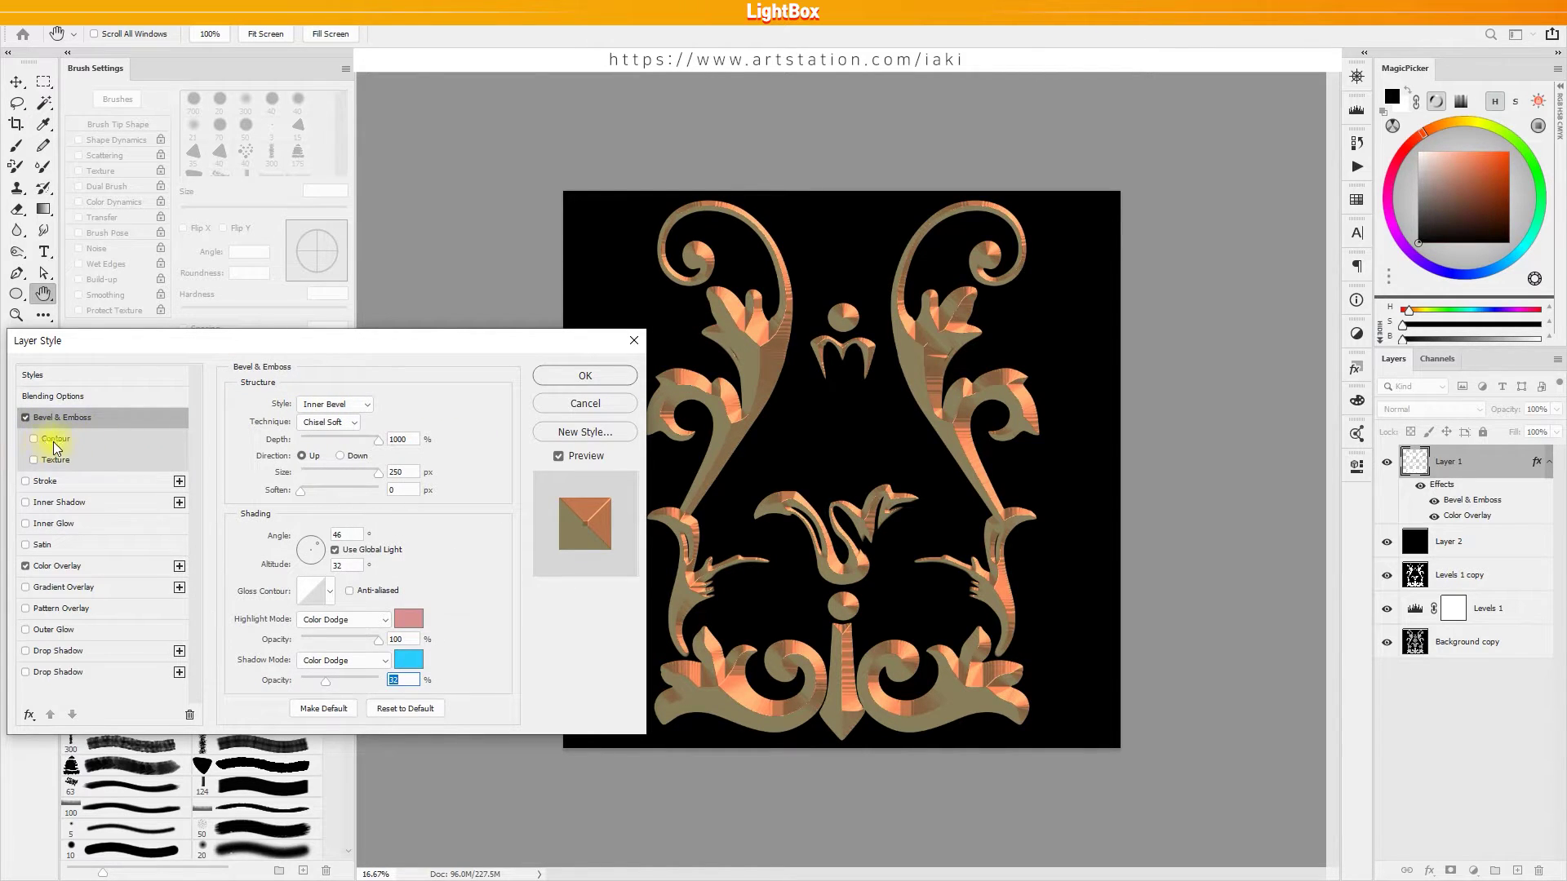
Step: Enable the bevel Contour with Rolling Slope - Descending, raising one curve point
{"action": "left_click", "coordinate": [82, 442]}
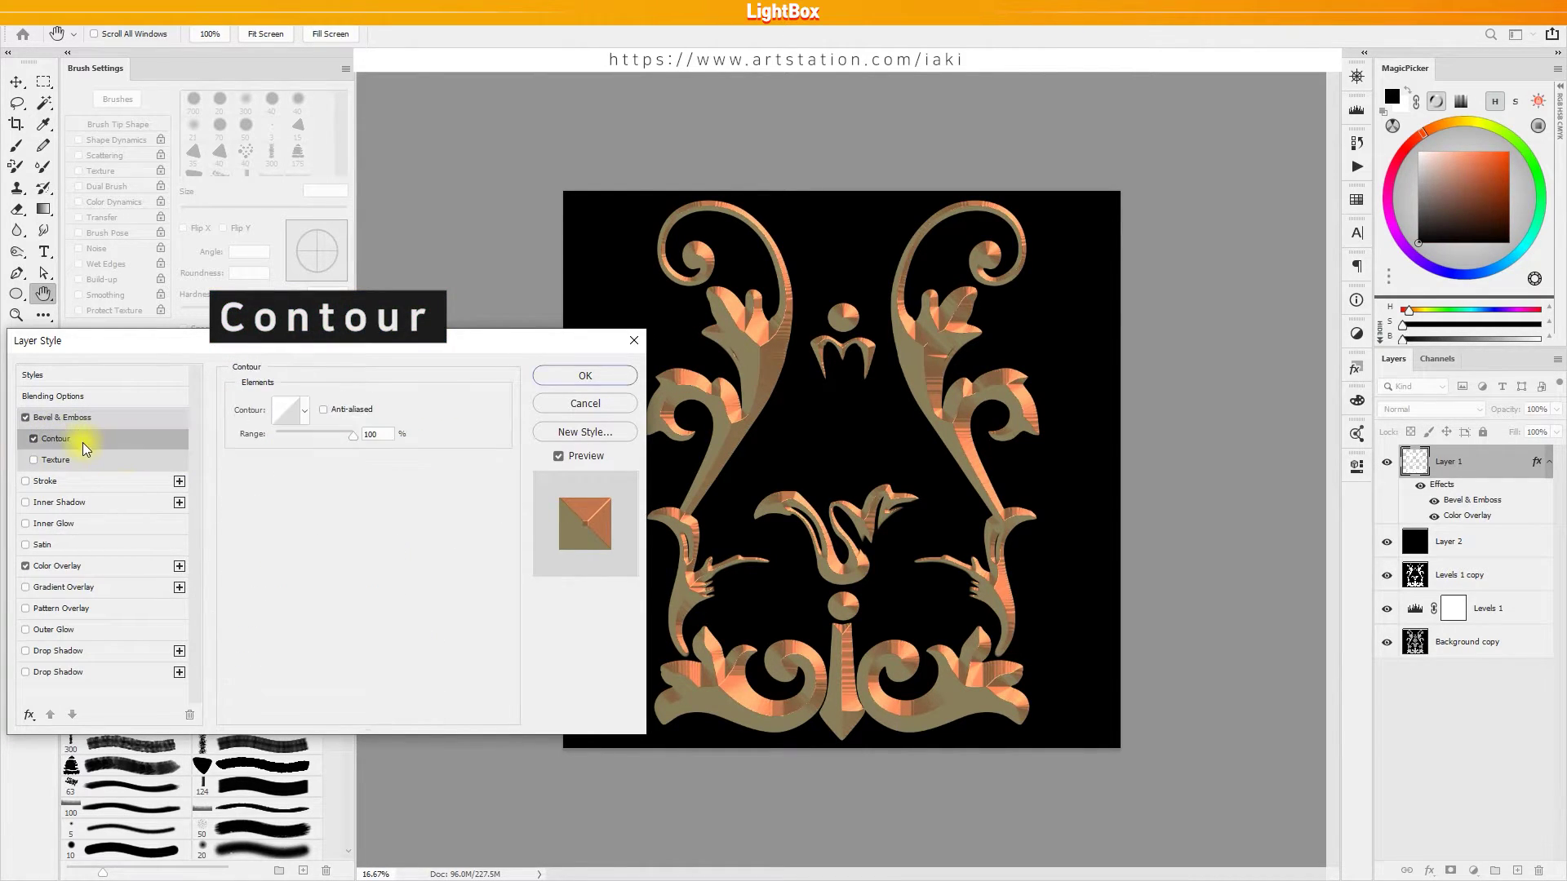
{"action": "left_click", "coordinate": [287, 416]}
{"action": "left_click", "coordinate": [291, 367]}
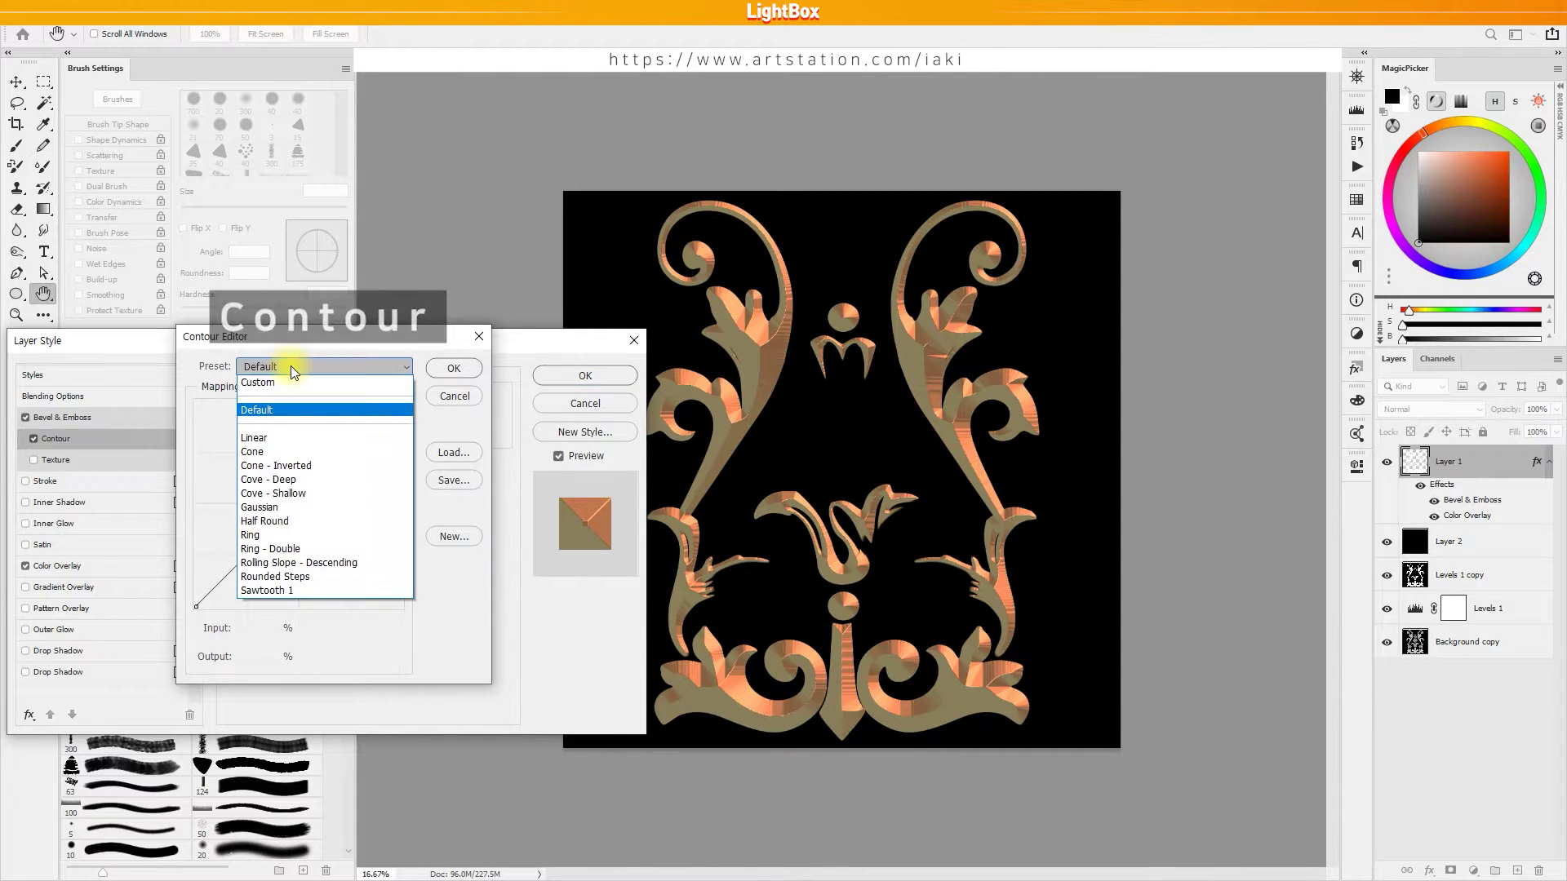
{"action": "left_click", "coordinate": [287, 540]}
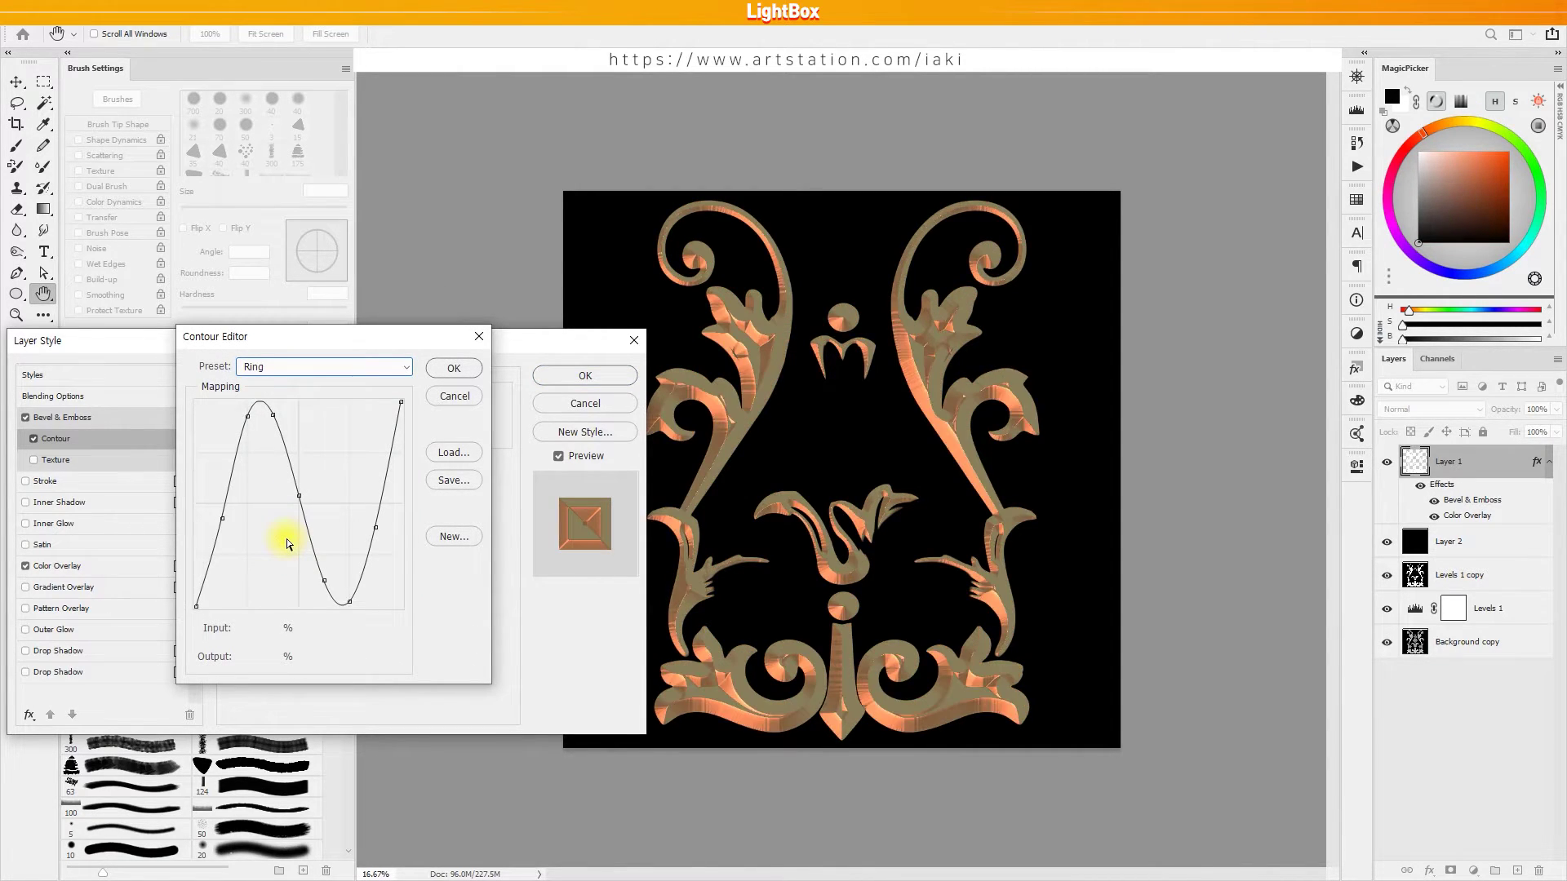
{"action": "key", "text": "Down"}
{"action": "key", "text": "Down"}
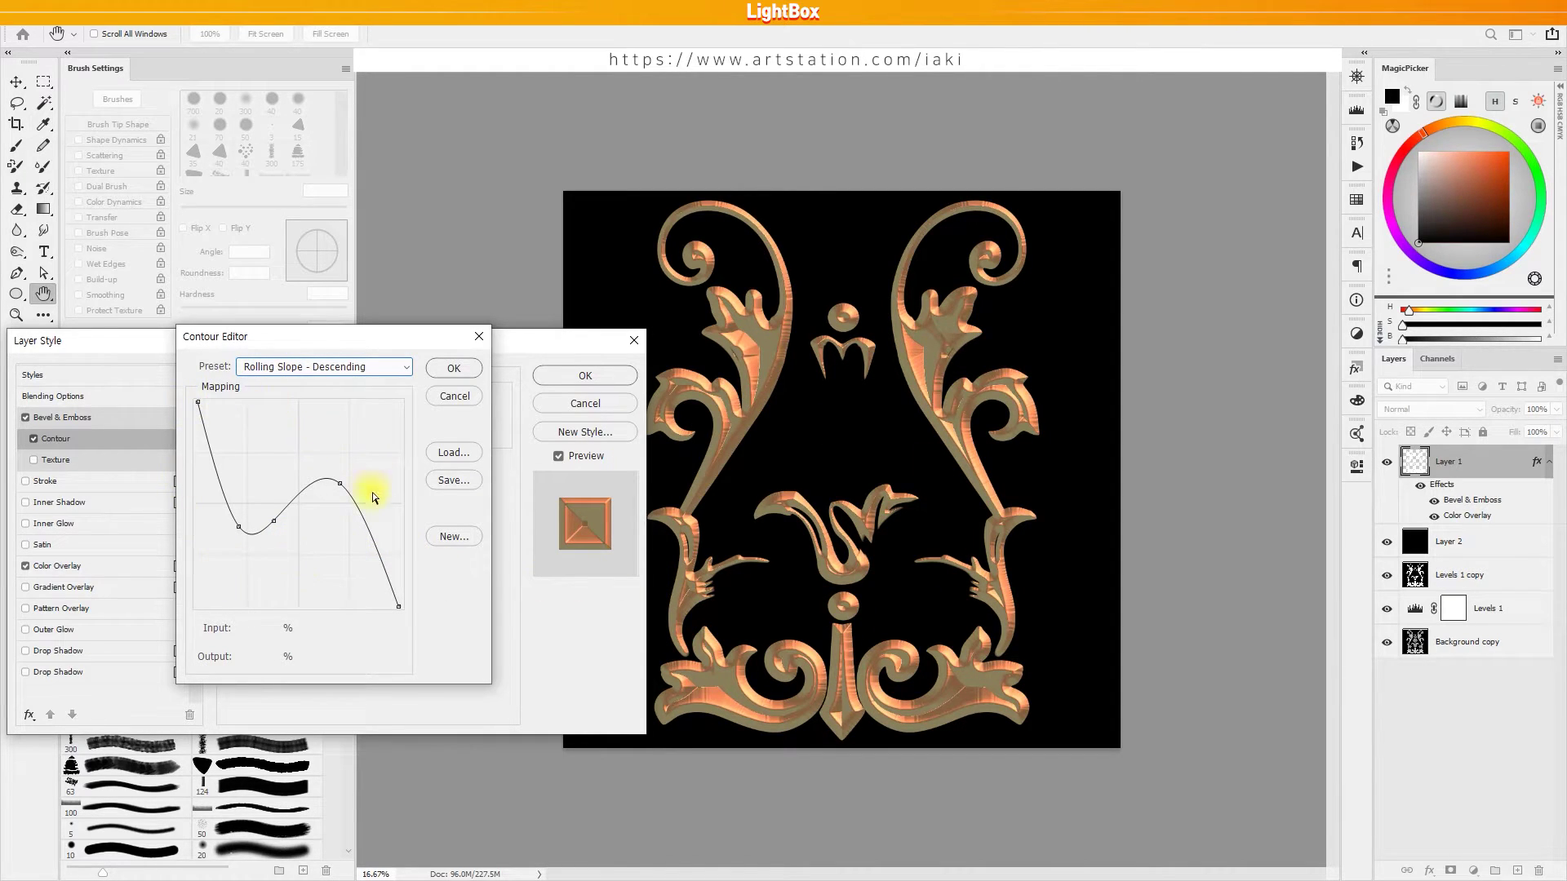
{"action": "left_click_drag", "start_coordinate": [339, 493], "coordinate": [340, 464]}
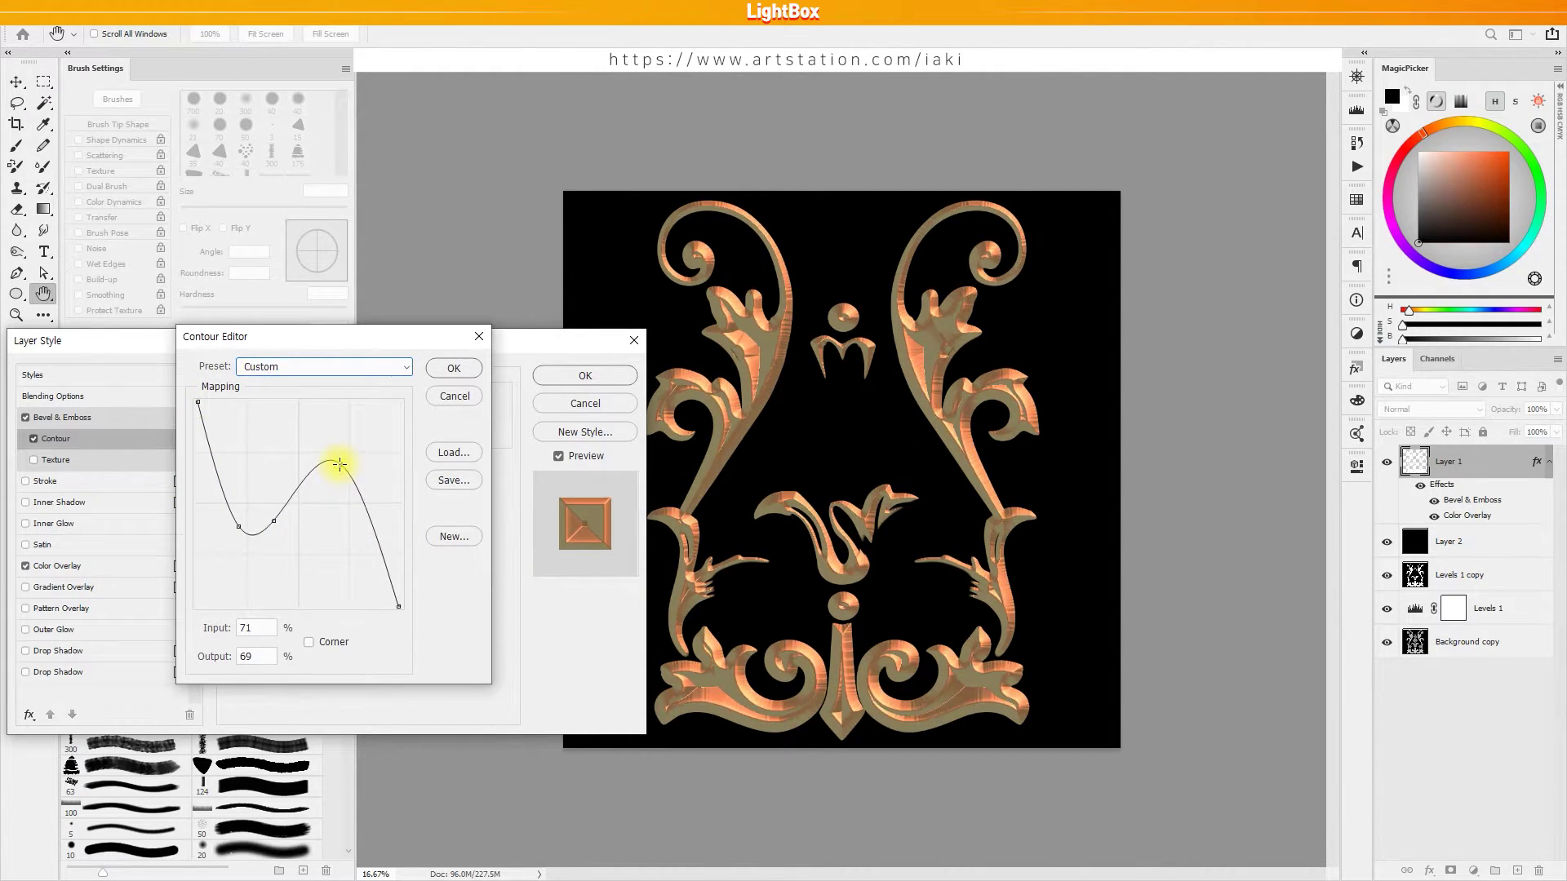
{"action": "left_click", "coordinate": [445, 368]}
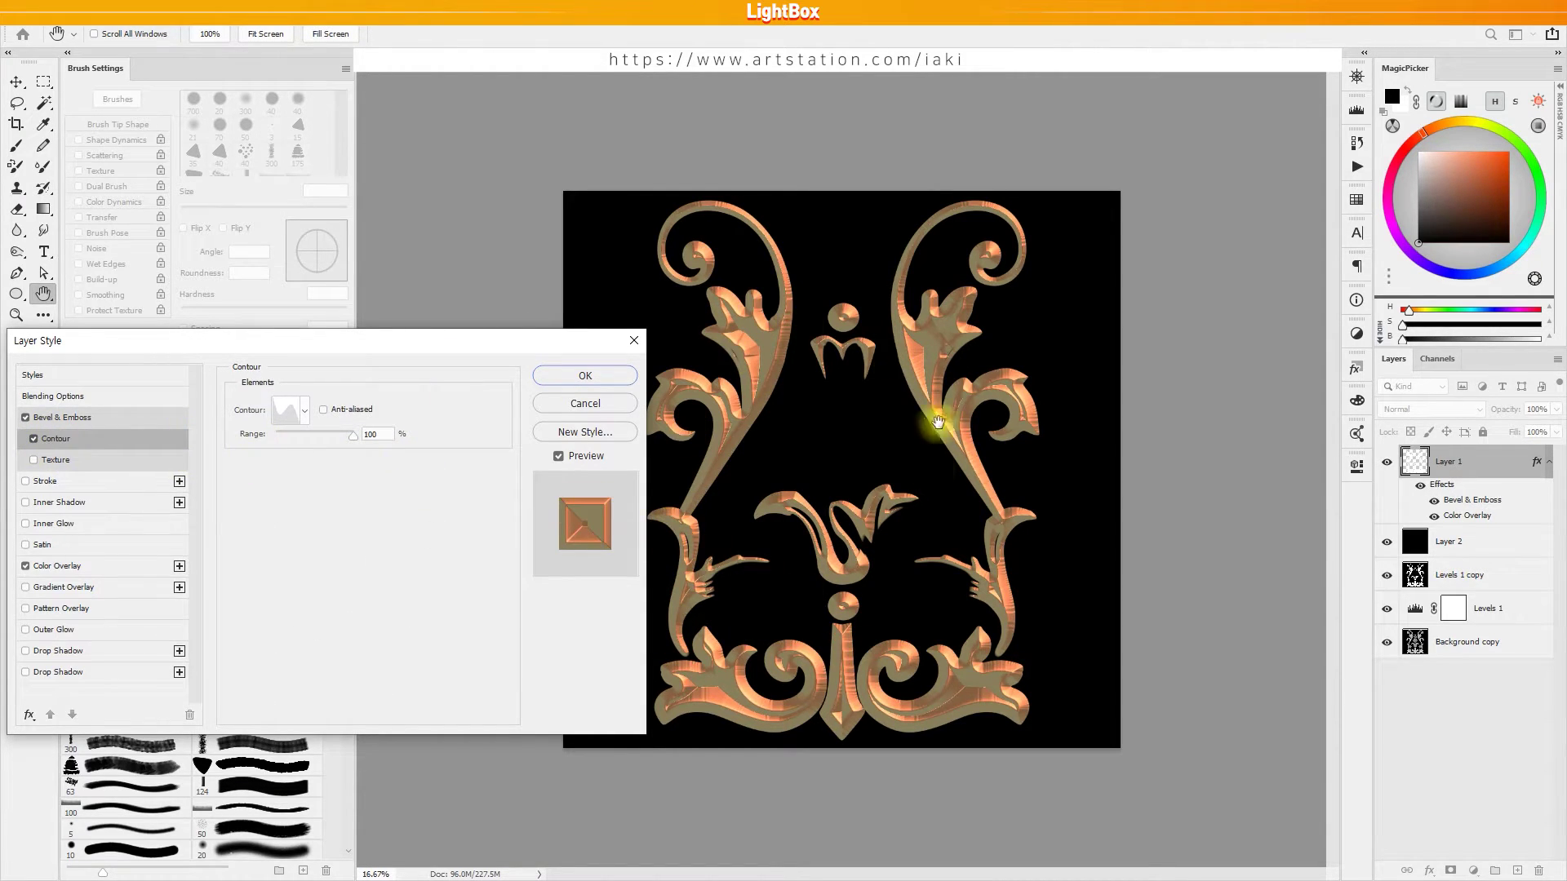
Step: Apply the layer style and duplicate Layer 1 with its effects as Layer 1 copy
{"action": "left_click", "coordinate": [580, 377]}
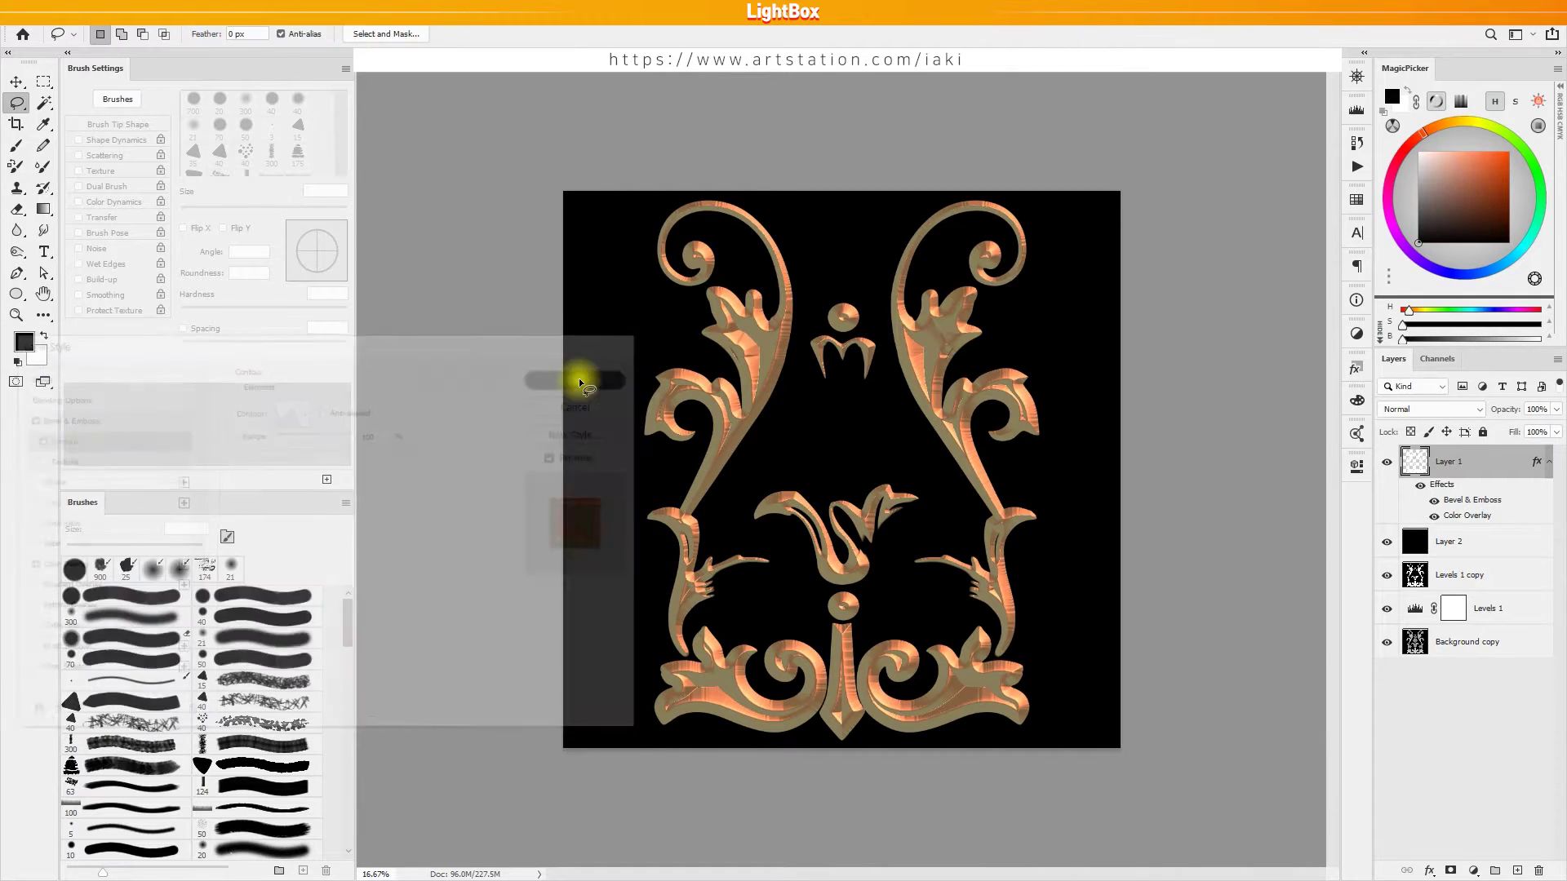
{"action": "key", "text": "l"}
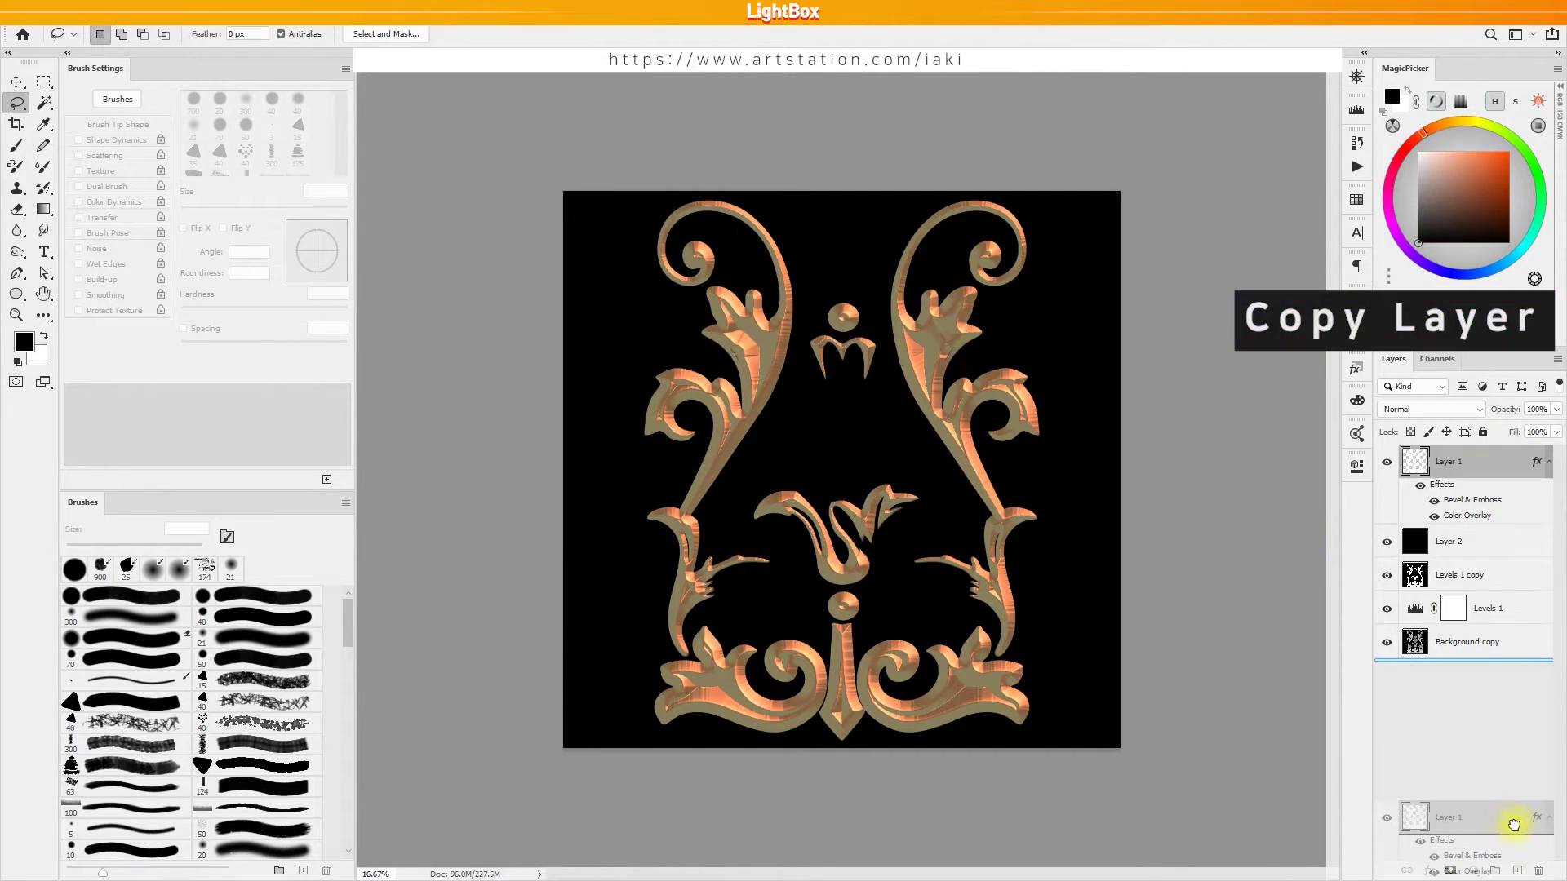
{"action": "left_click_drag", "start_coordinate": [1477, 469], "coordinate": [1518, 870]}
Step: Rasterize Layer 1's layer style, then select Layer 1 copy
{"action": "left_click", "coordinate": [1477, 542]}
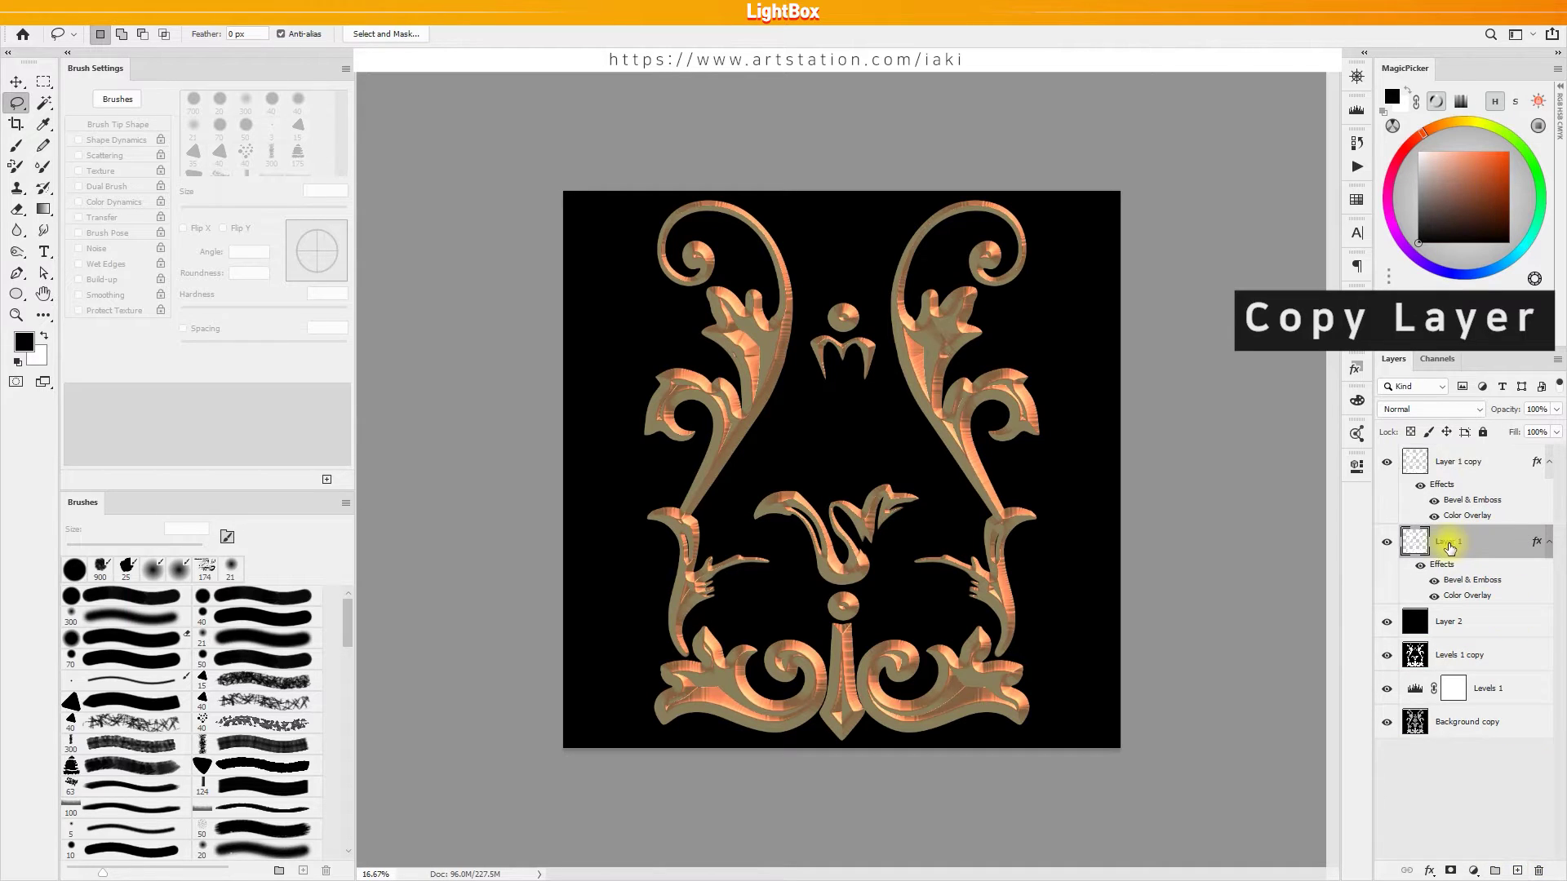
{"action": "right_click", "coordinate": [1469, 541]}
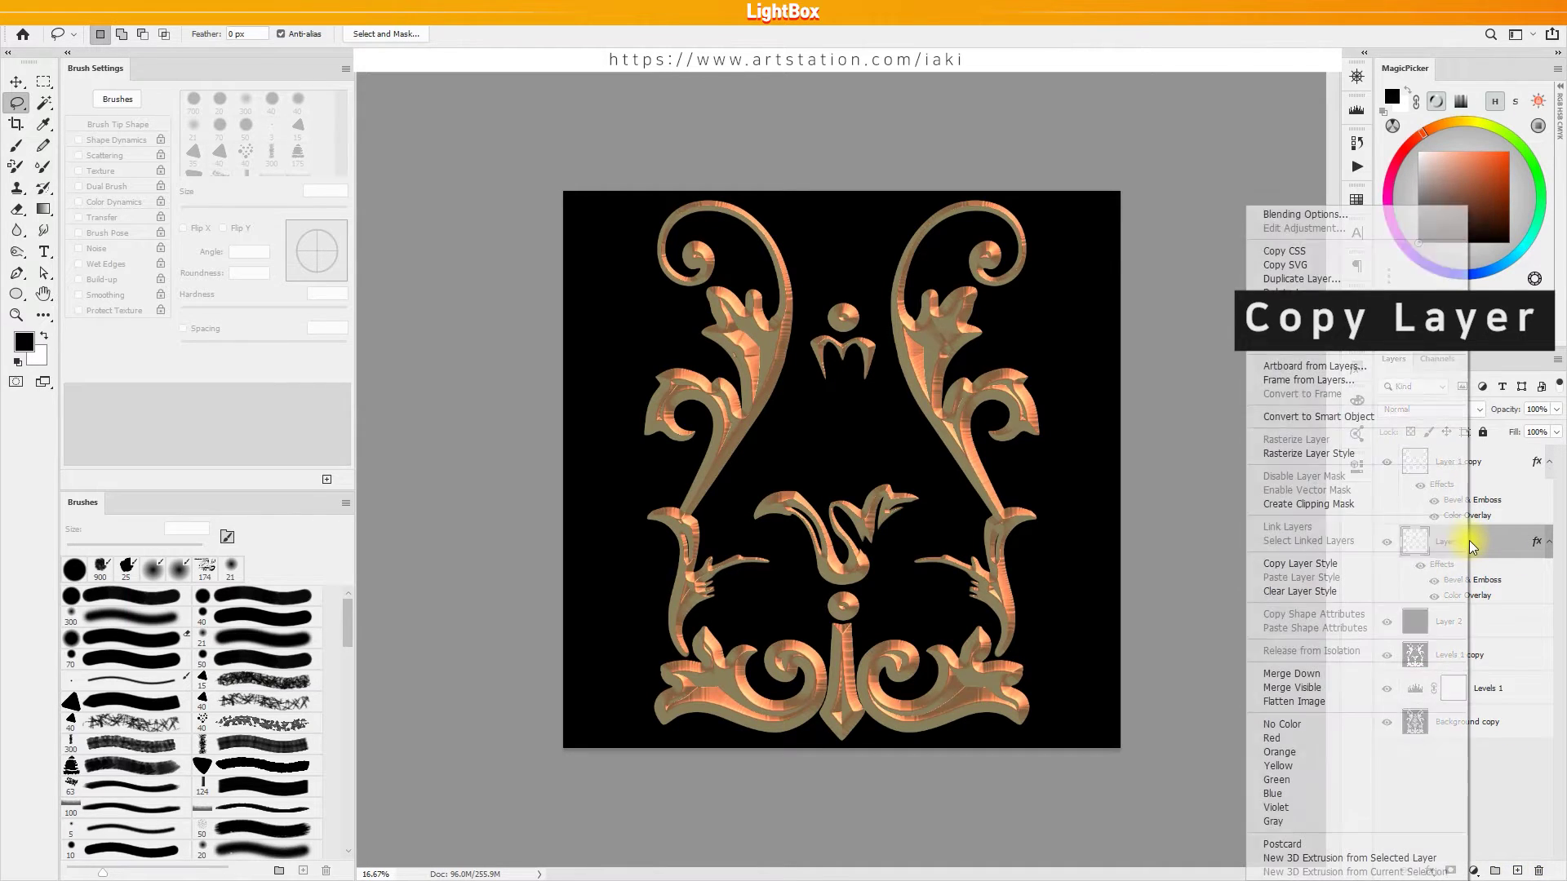
{"action": "left_click", "coordinate": [1350, 453]}
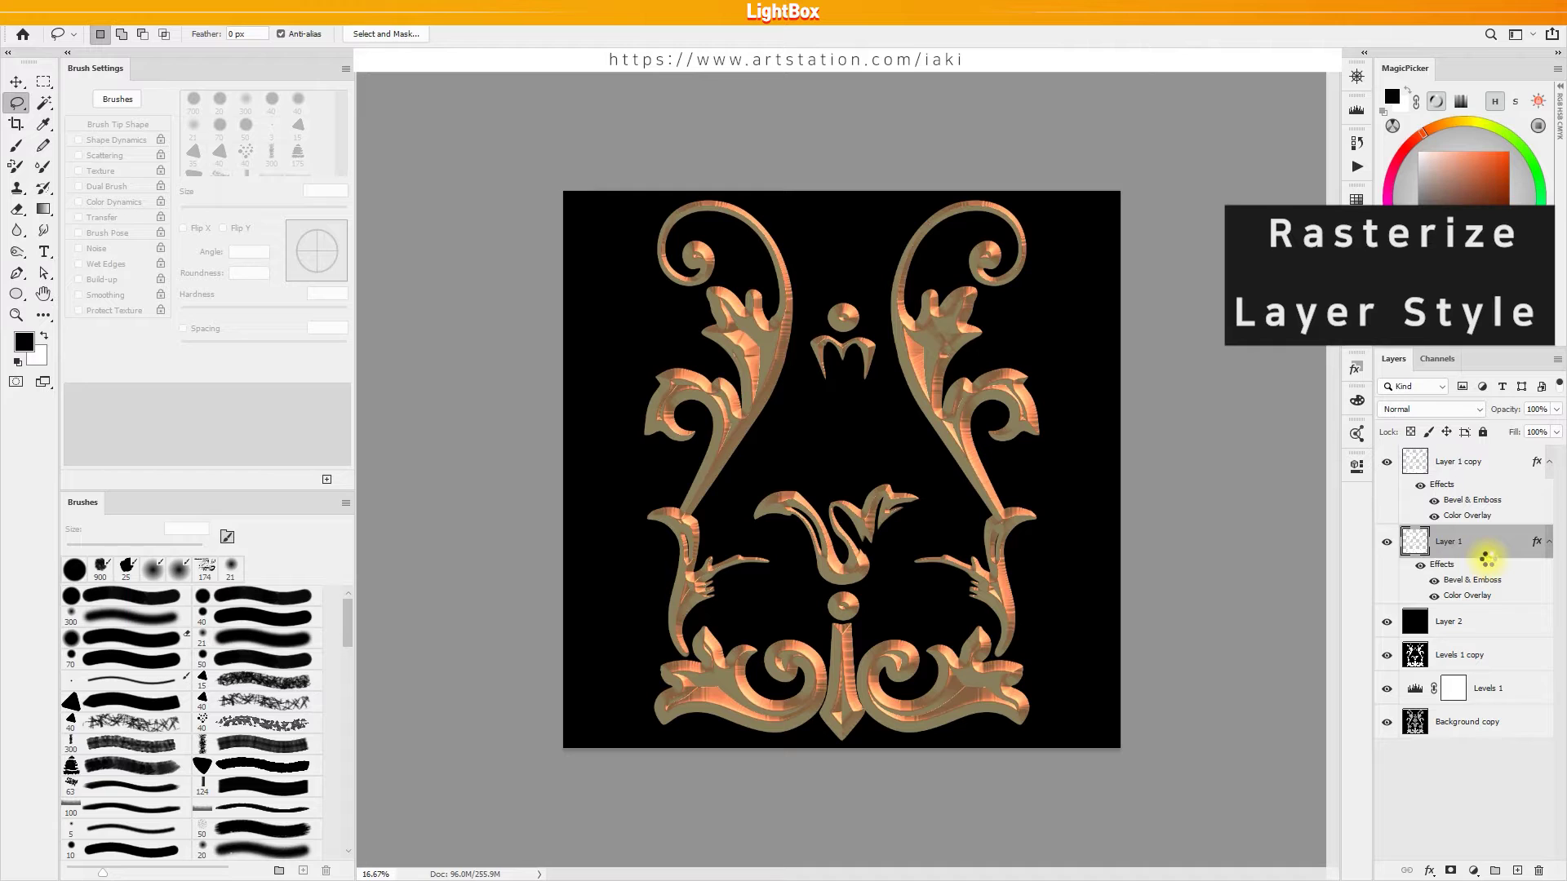
{"action": "left_click", "coordinate": [1469, 459]}
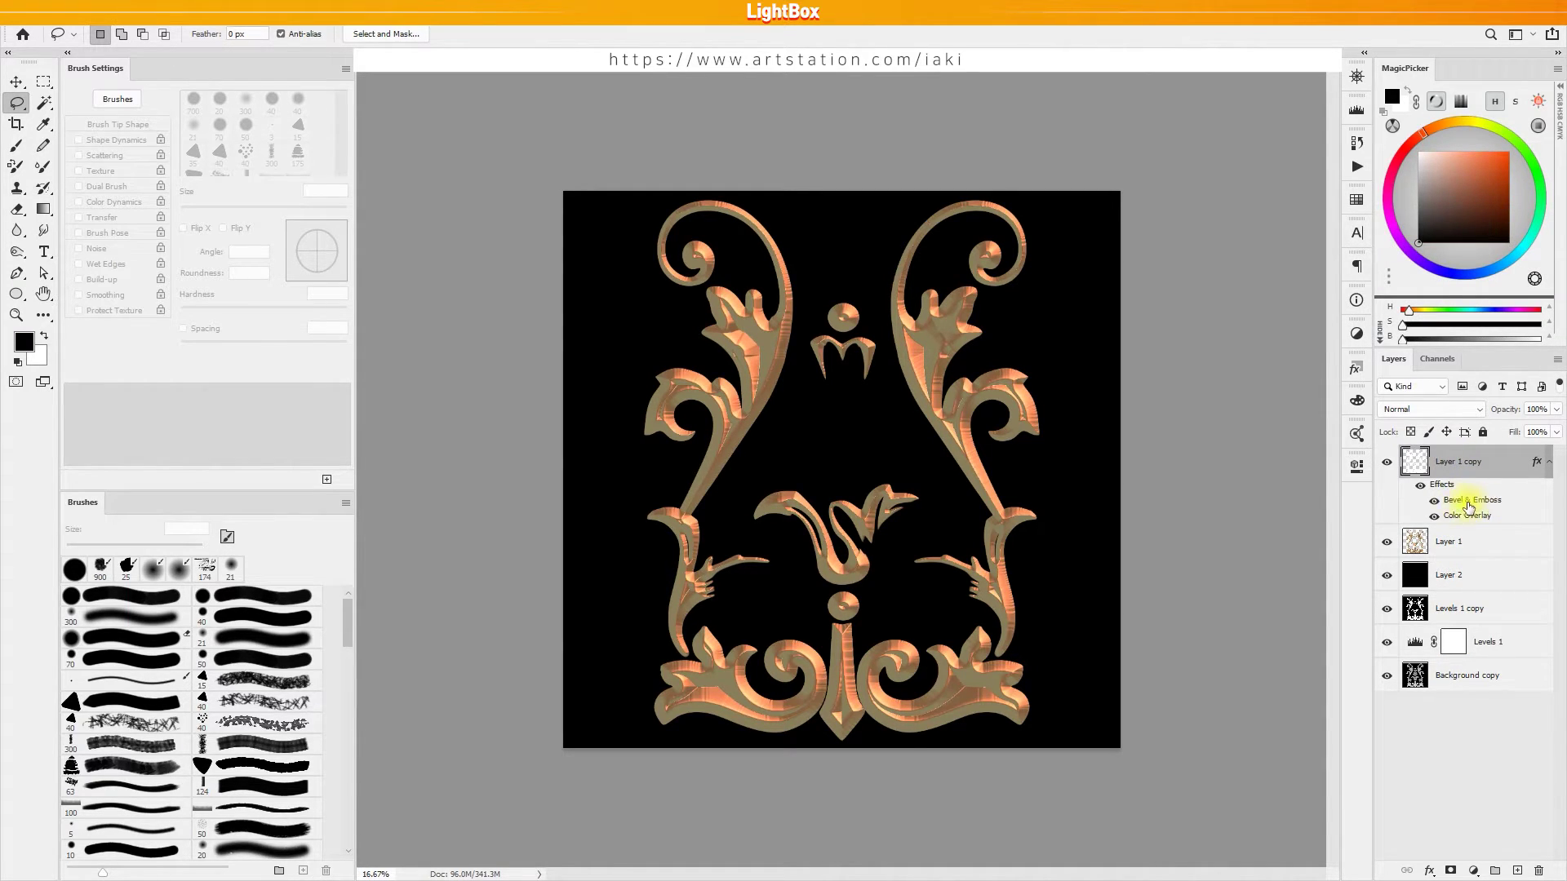
Step: Give Layer 1 copy's bevel direction Down, angle 73 and a Rolling Slope - Descending gloss contour
{"action": "double_click", "coordinate": [1473, 500]}
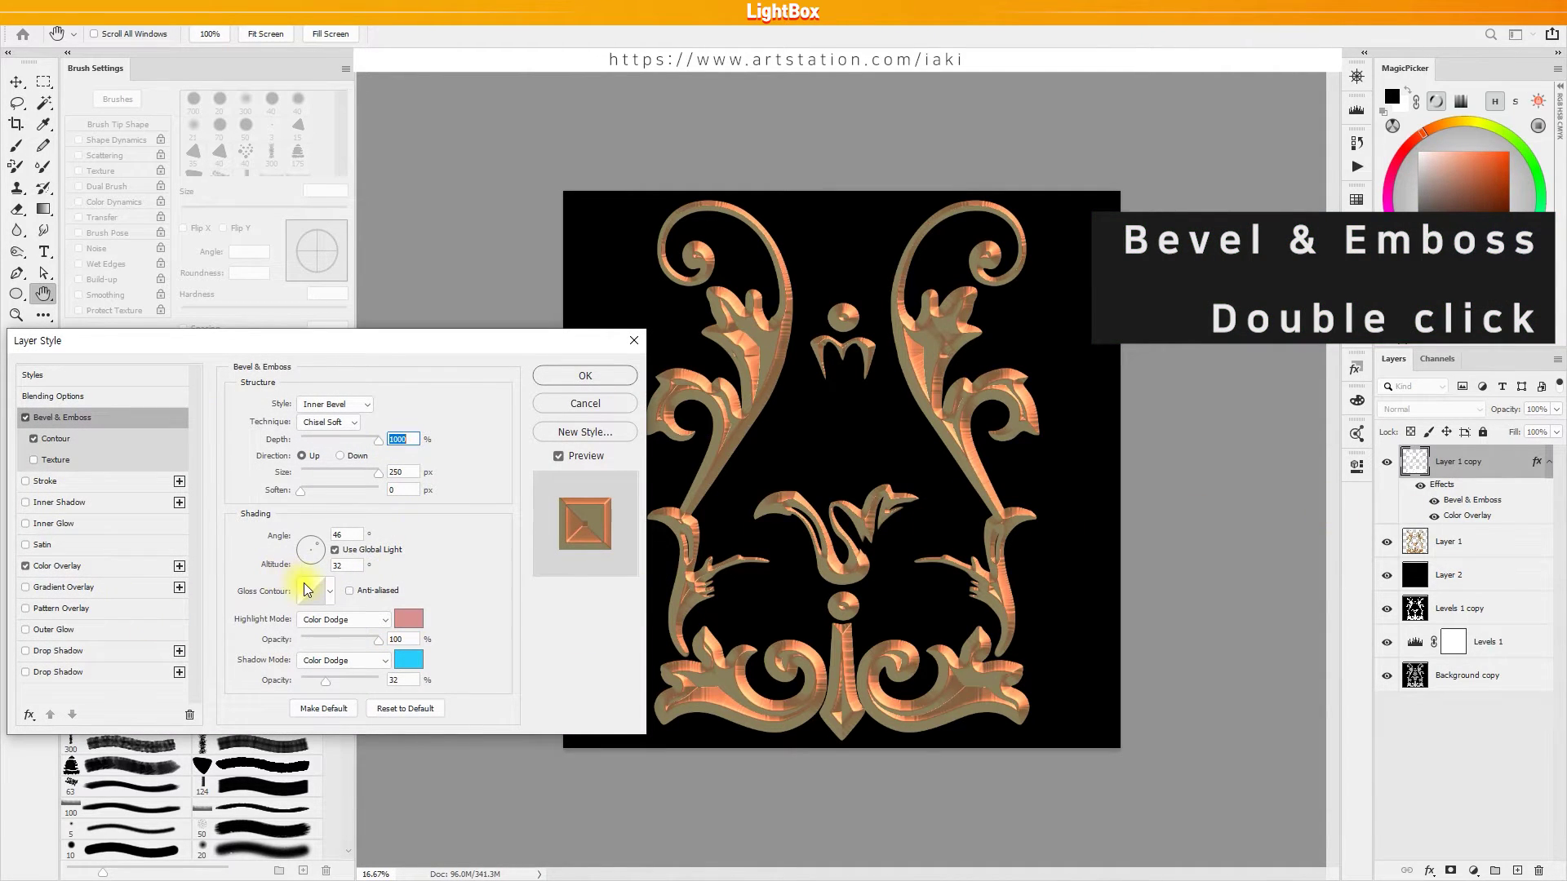
{"action": "left_click", "coordinate": [340, 457]}
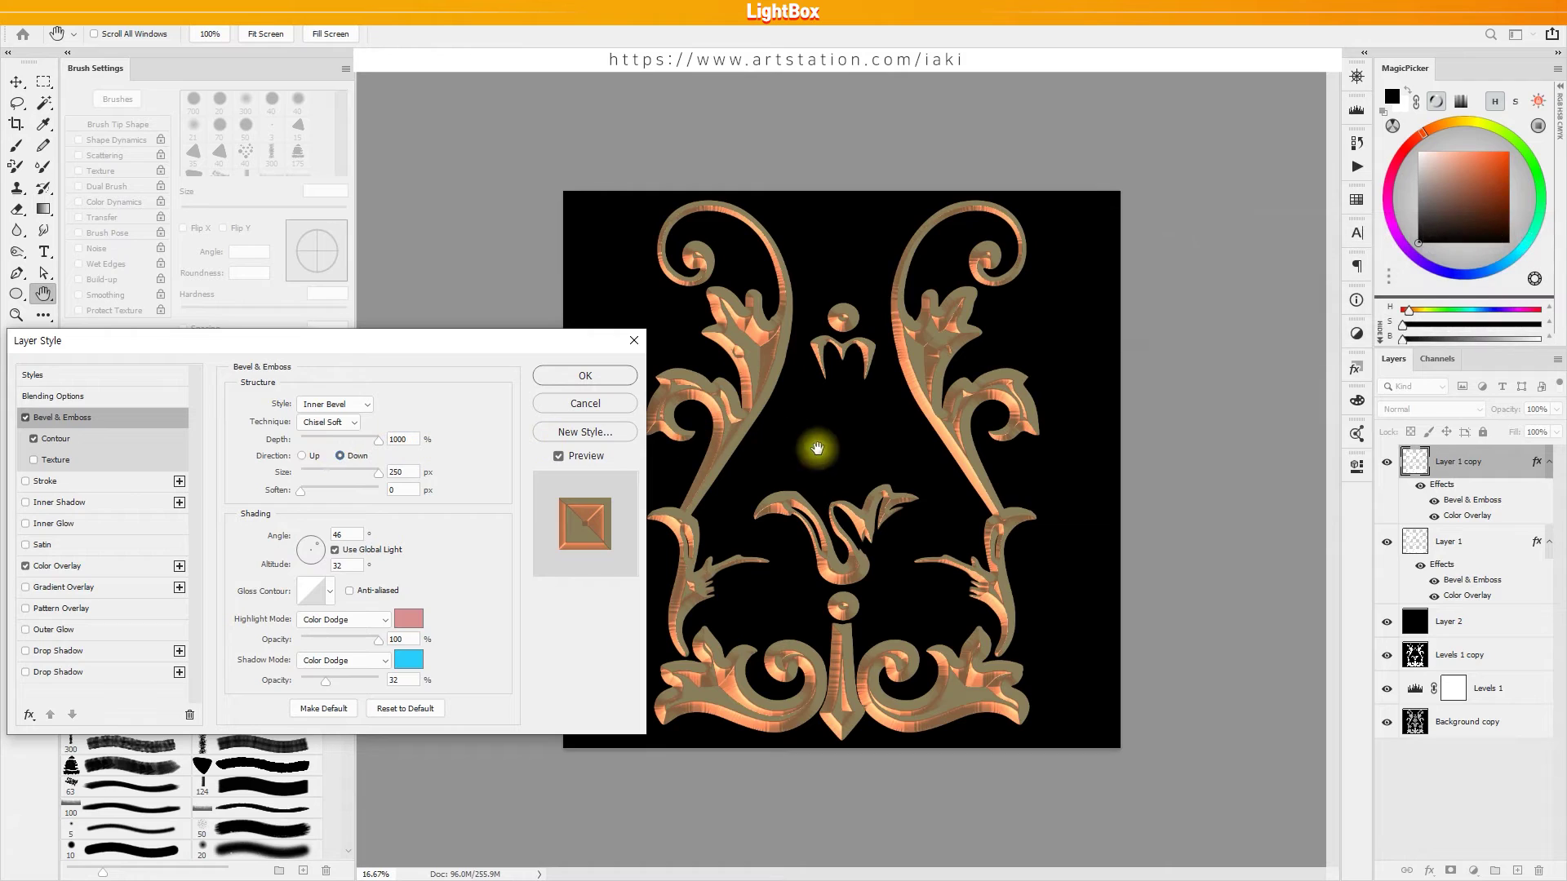
{"action": "left_click", "coordinate": [314, 548]}
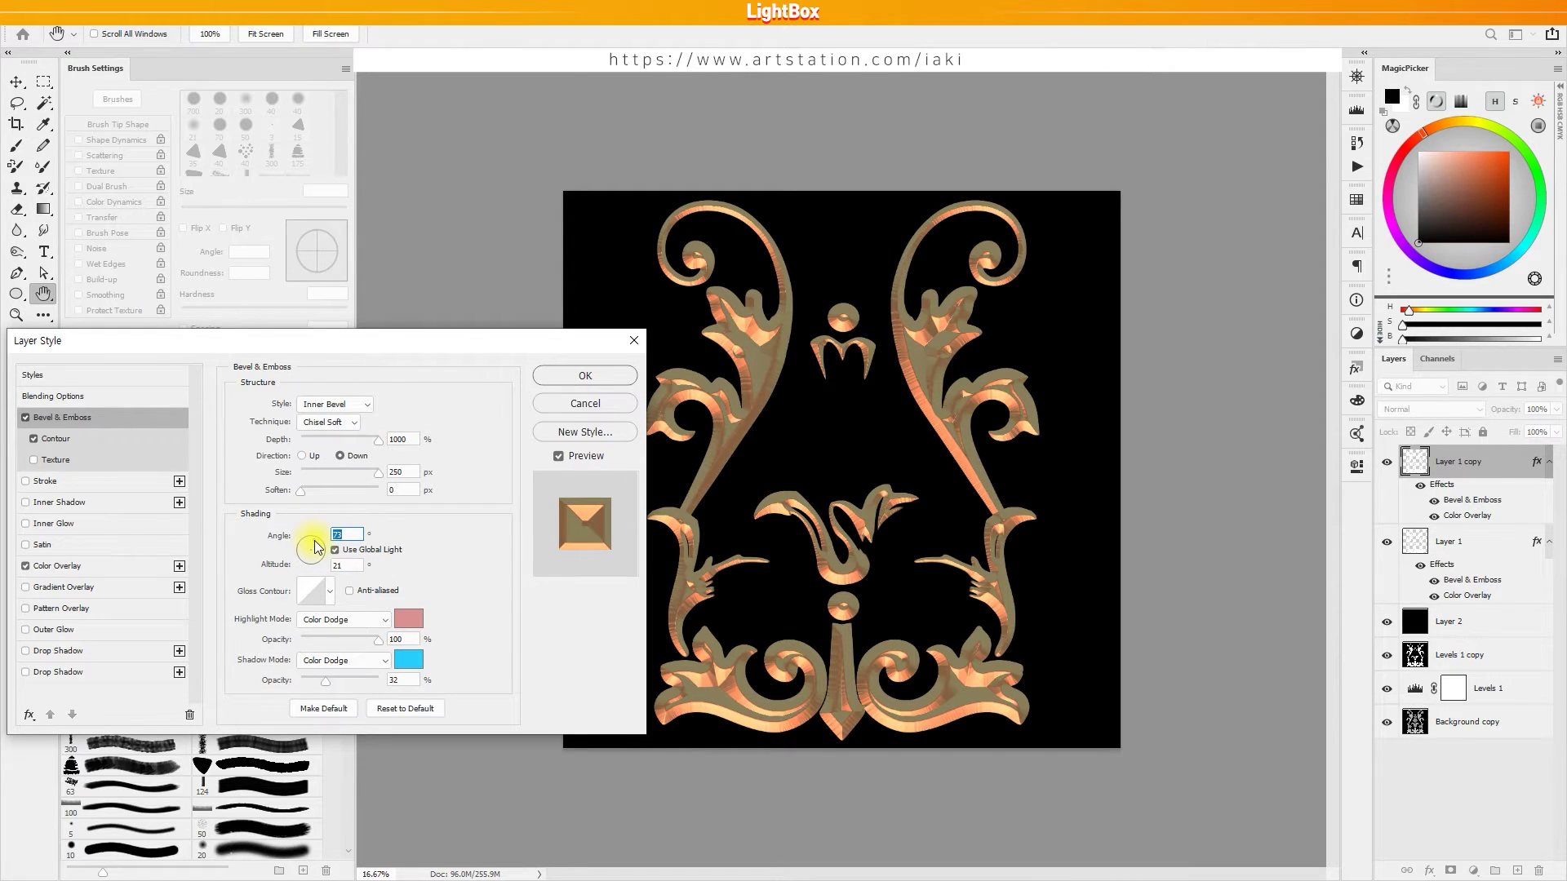
{"action": "left_click", "coordinate": [313, 593]}
{"action": "left_click", "coordinate": [304, 369]}
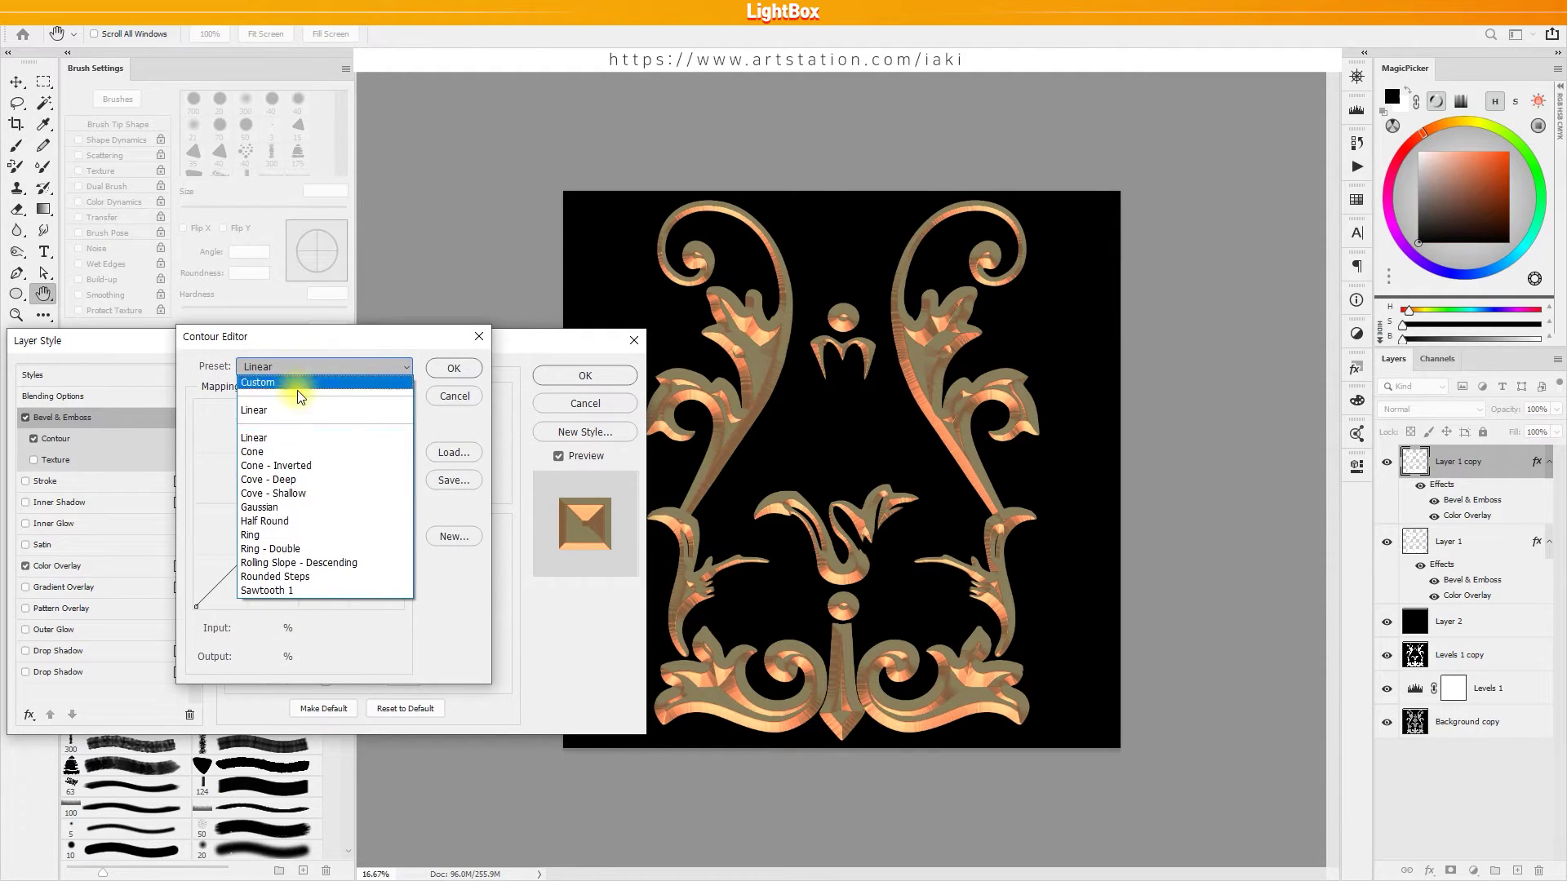
{"action": "left_click", "coordinate": [274, 560]}
{"action": "left_click", "coordinate": [455, 369]}
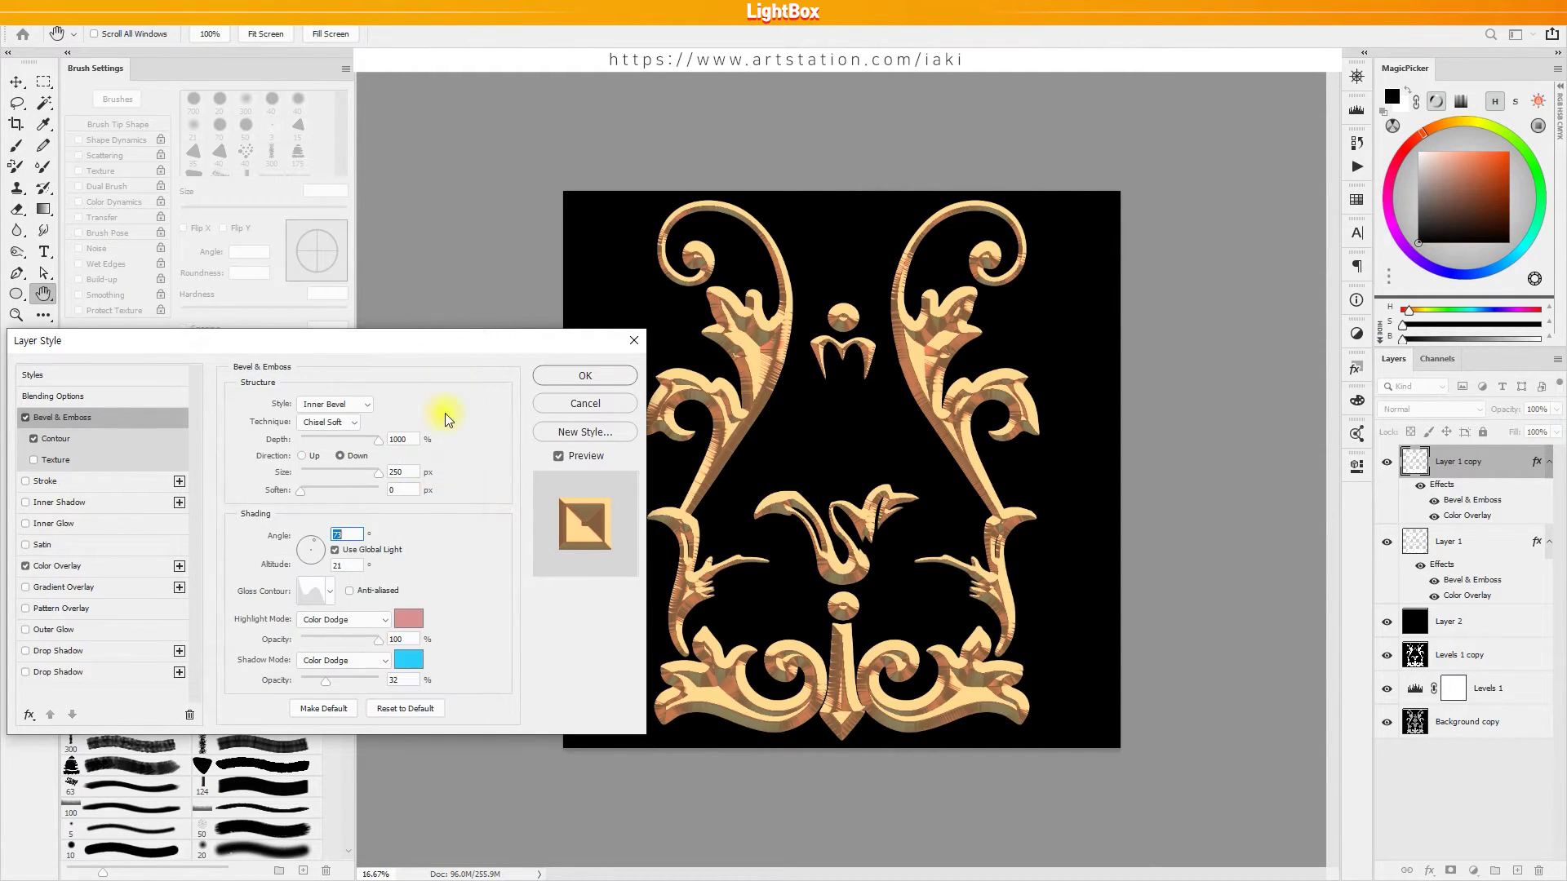
Step: Make the bevel shadow white, Normal mode, at 100% opacity
{"action": "left_click_drag", "start_coordinate": [327, 679], "coordinate": [423, 682]}
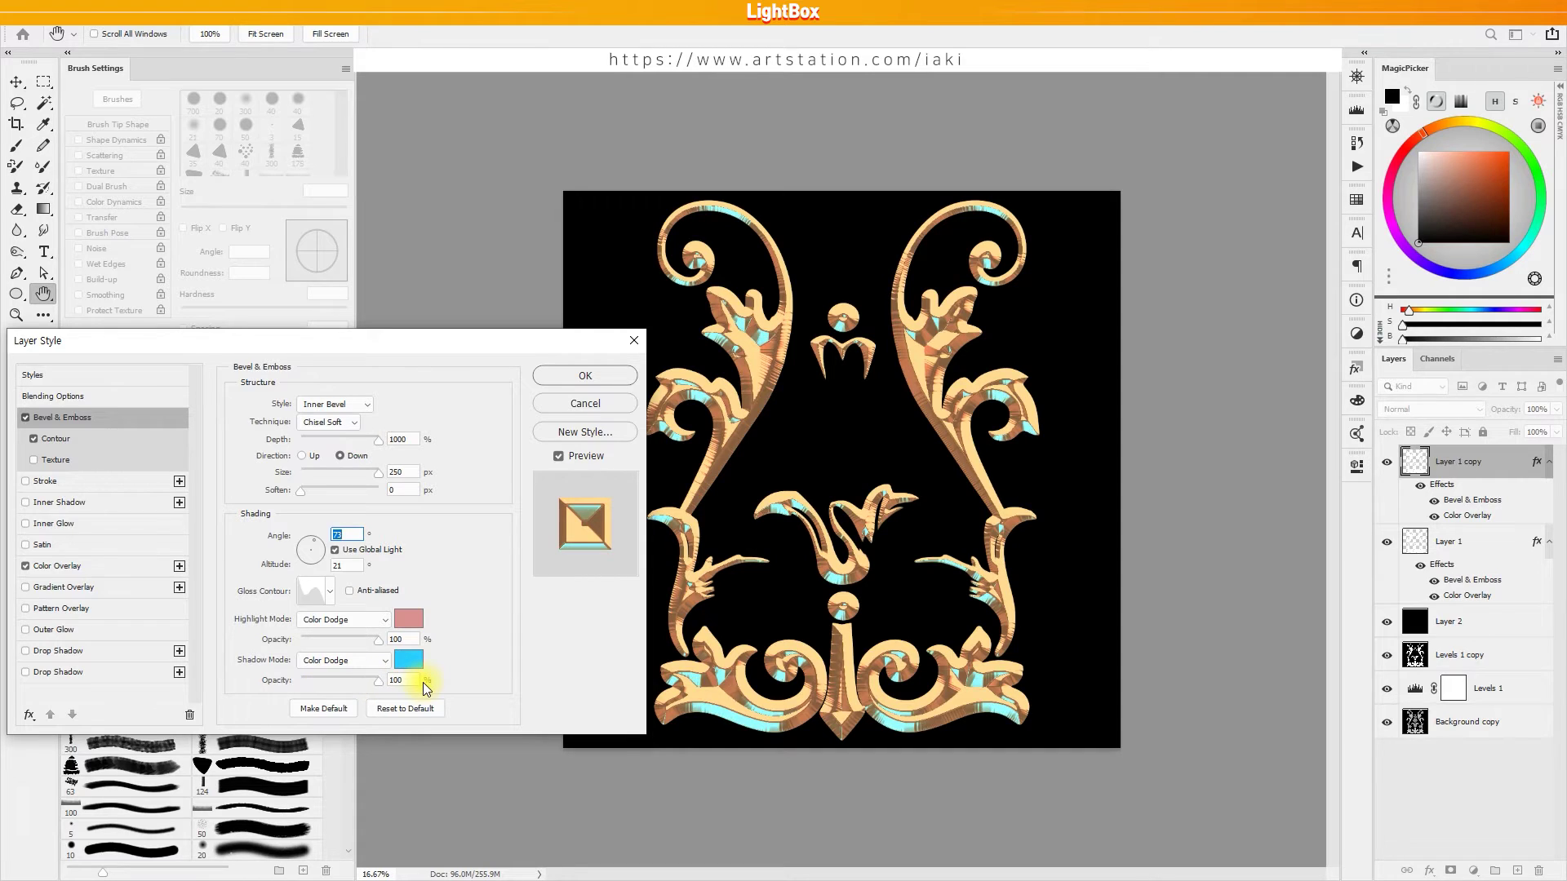
{"action": "left_click", "coordinate": [405, 661]}
{"action": "left_click_drag", "start_coordinate": [384, 287], "coordinate": [196, 214]}
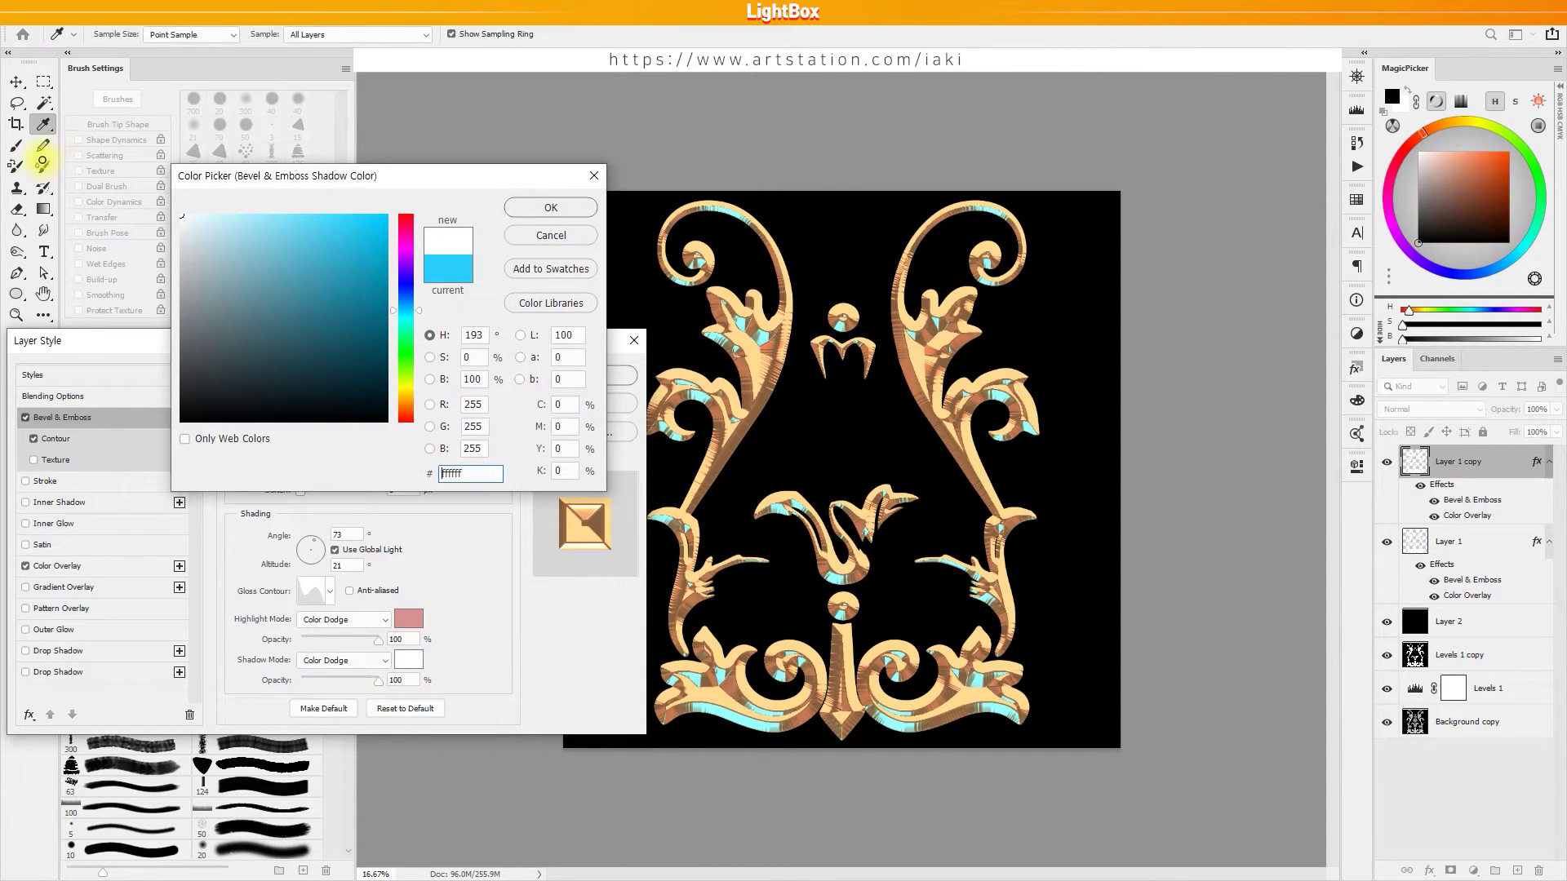
{"action": "left_click", "coordinate": [549, 203]}
{"action": "left_click", "coordinate": [372, 663]}
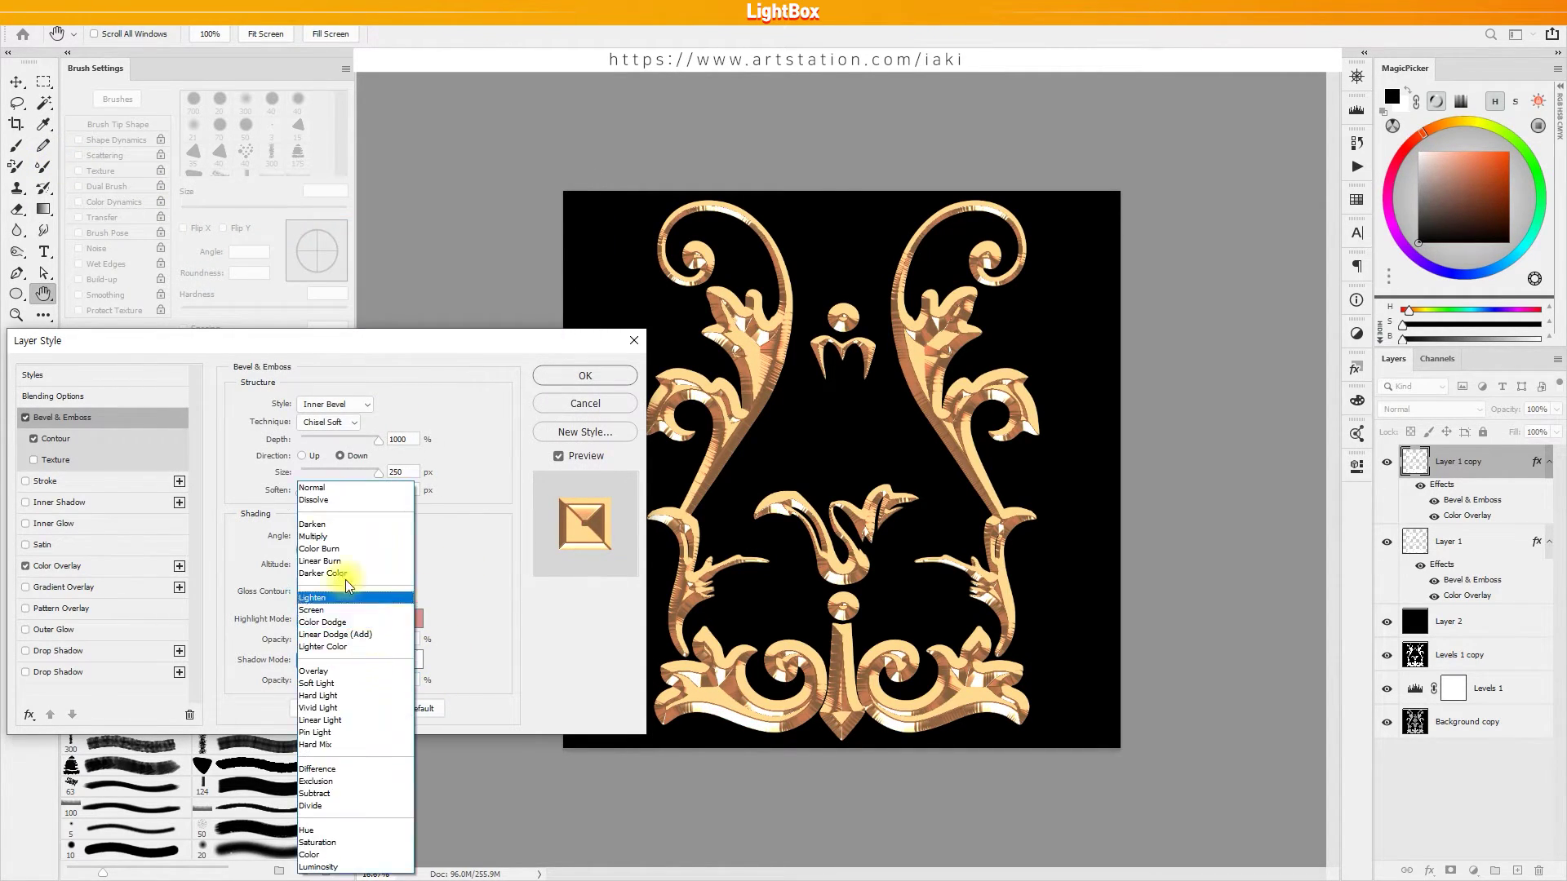
{"action": "left_click", "coordinate": [343, 488]}
Step: Apply the style, rasterize Layer 1 copy's layer style, and set it to Darken blend mode
{"action": "left_click", "coordinate": [610, 379]}
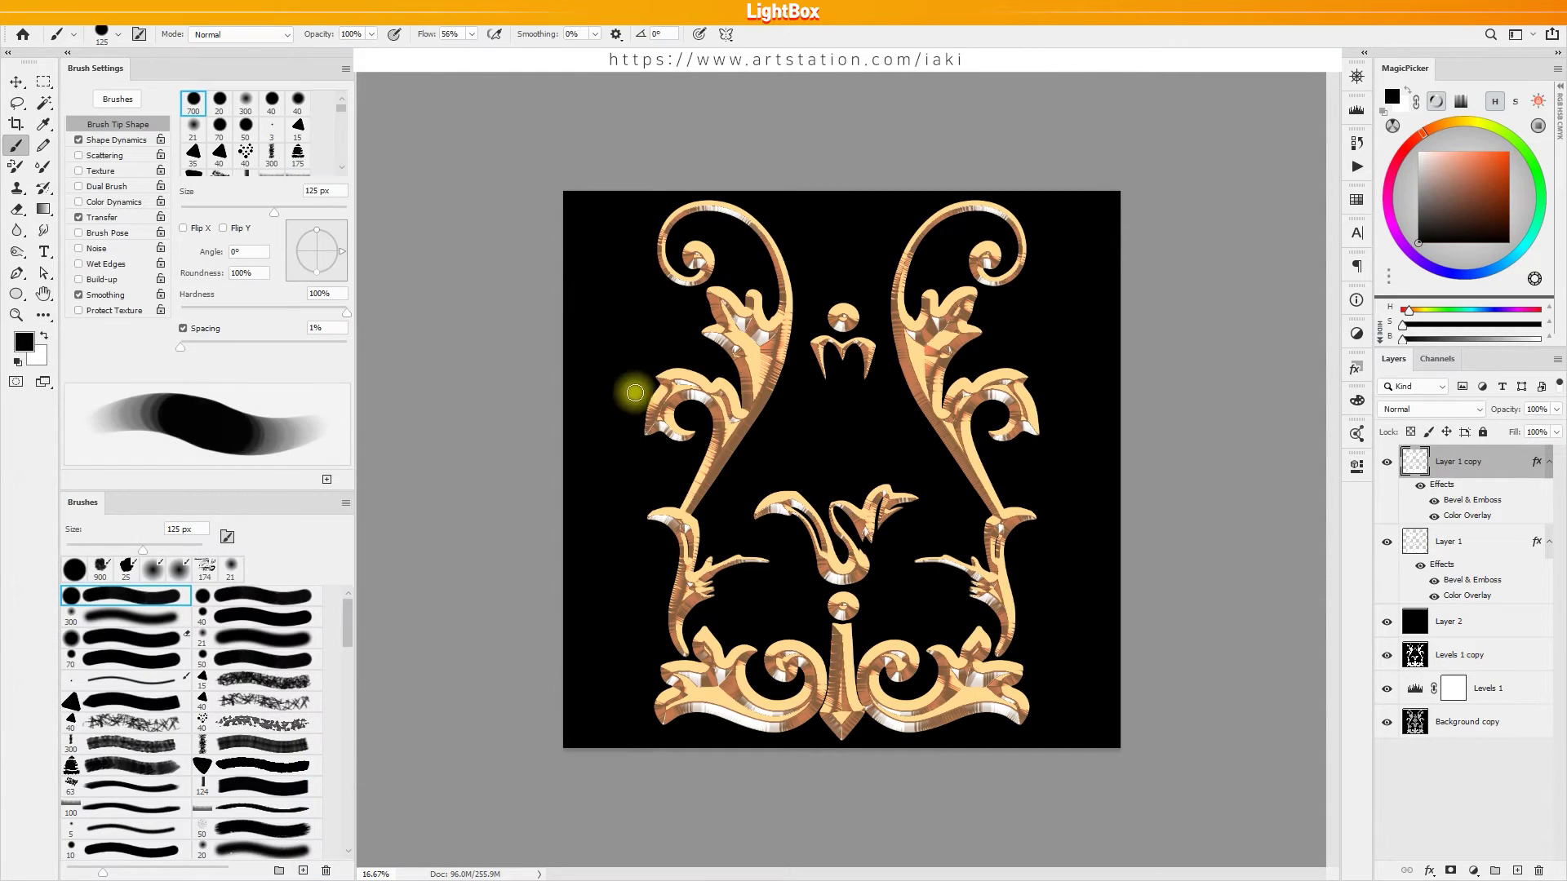
{"action": "right_click", "coordinate": [1484, 462]}
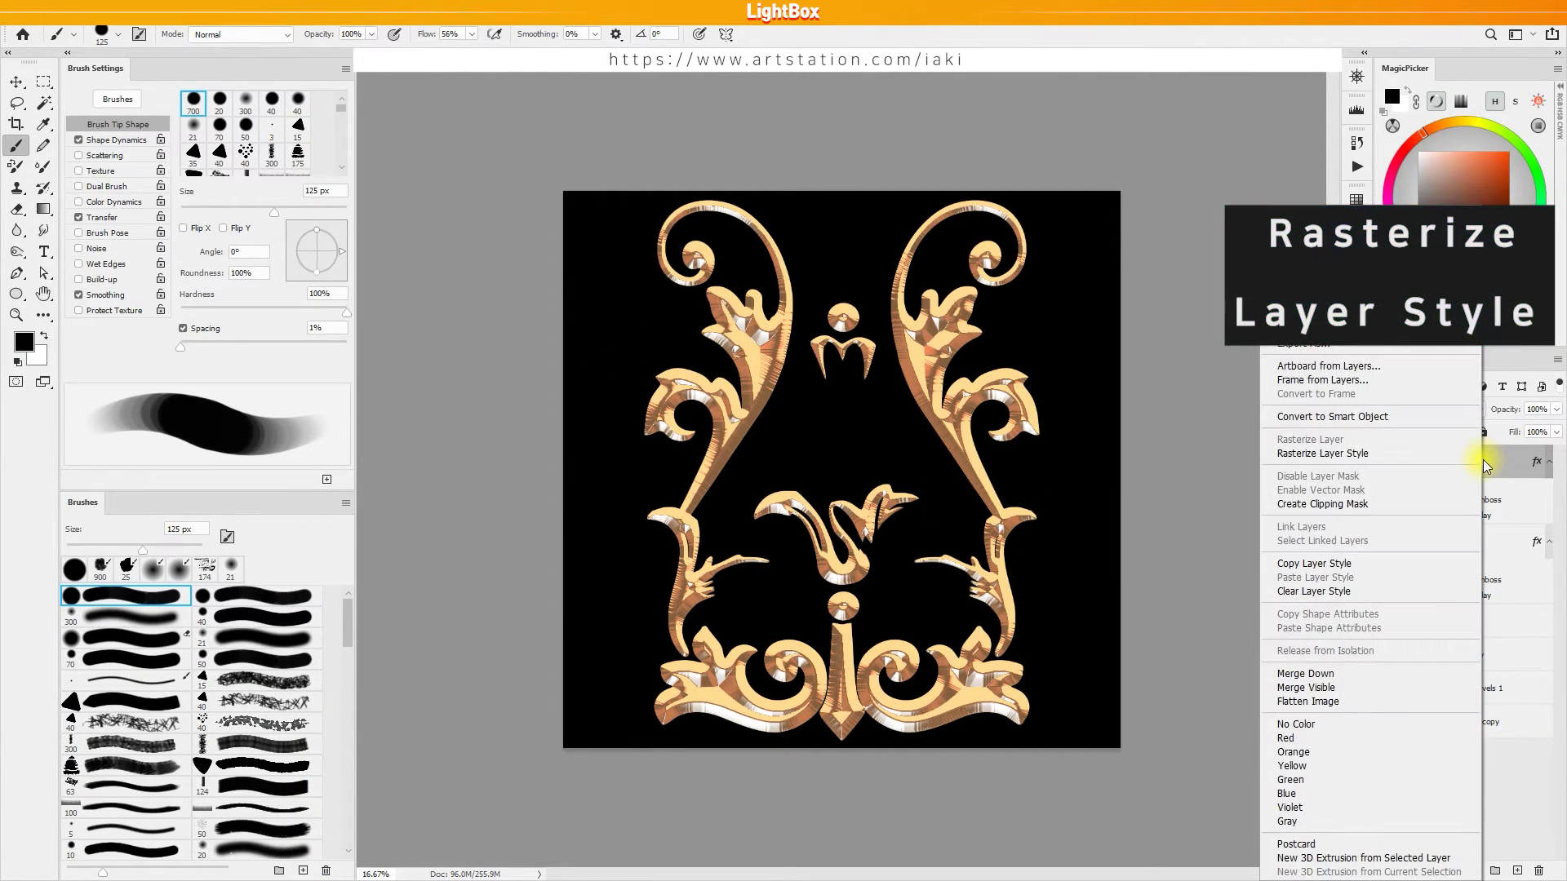
{"action": "left_click", "coordinate": [1415, 447]}
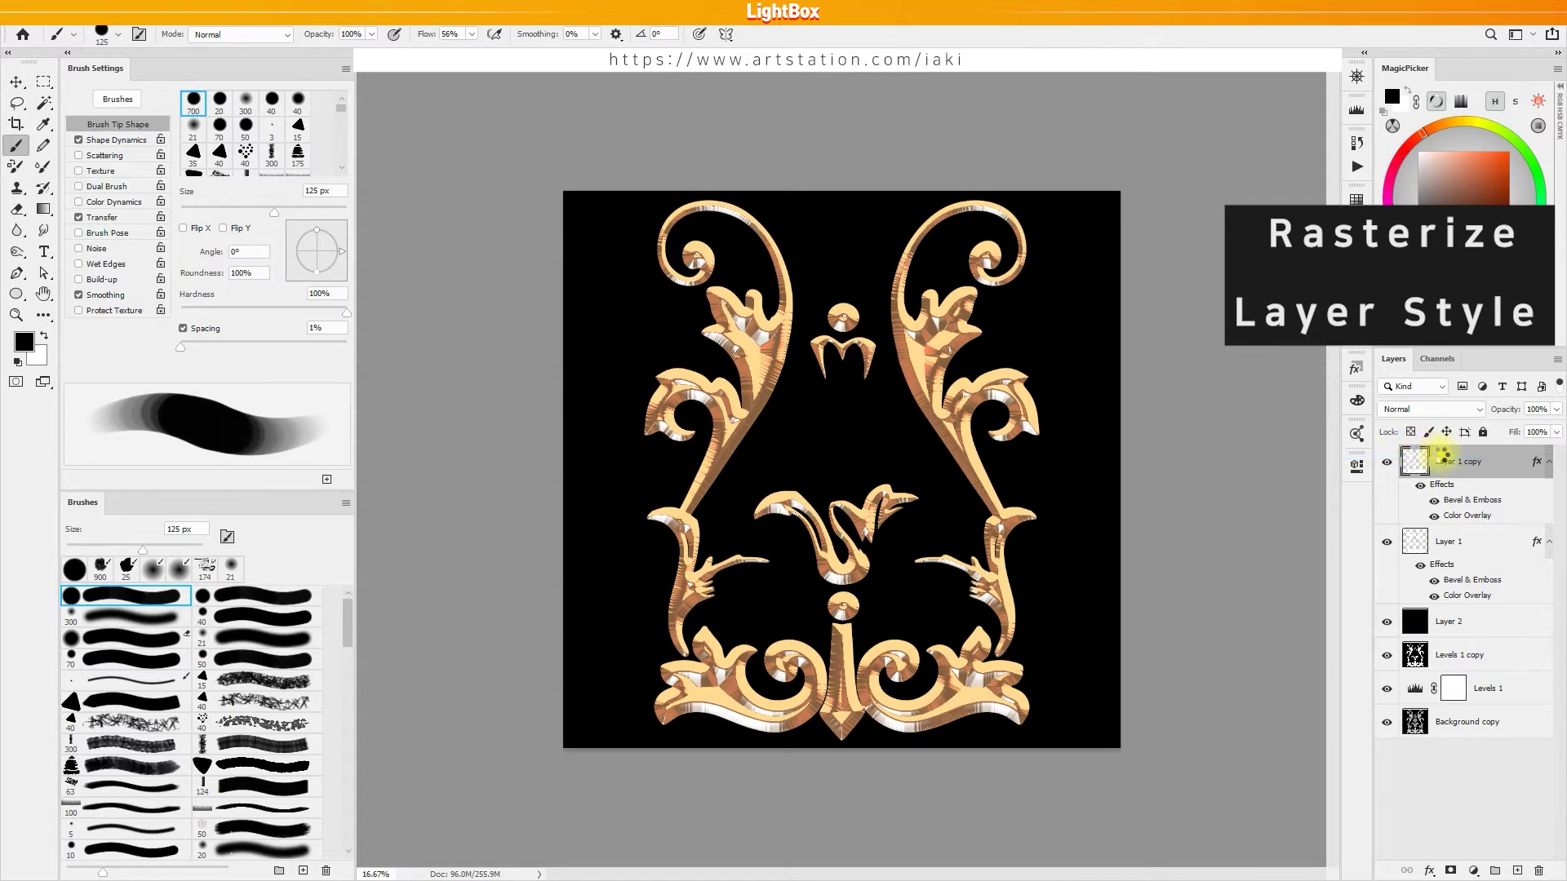
{"action": "left_click", "coordinate": [1431, 409]}
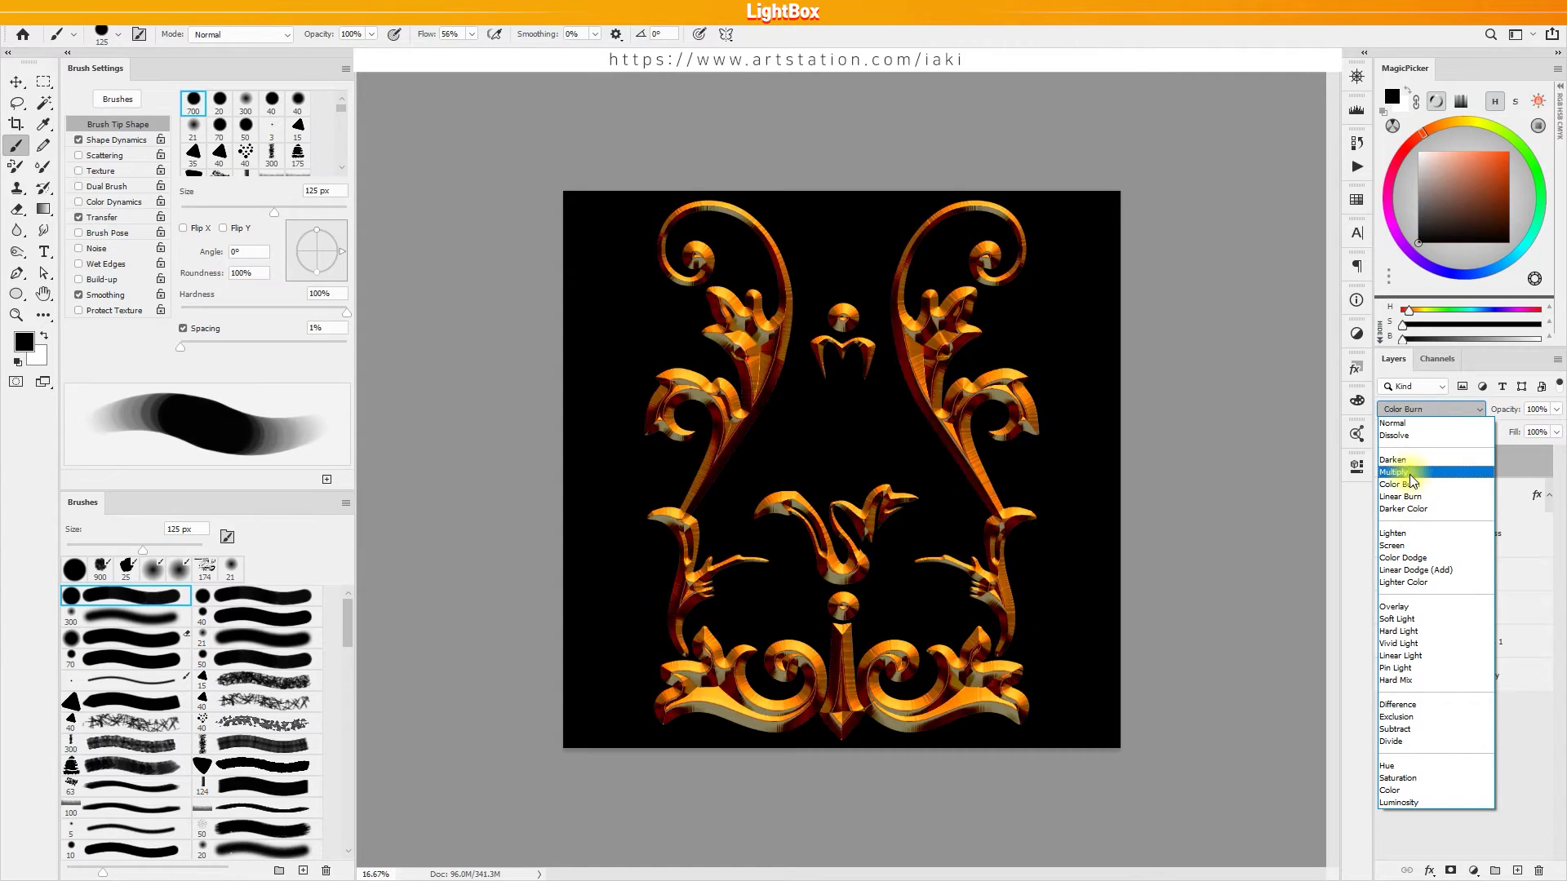
{"action": "left_click", "coordinate": [1393, 459]}
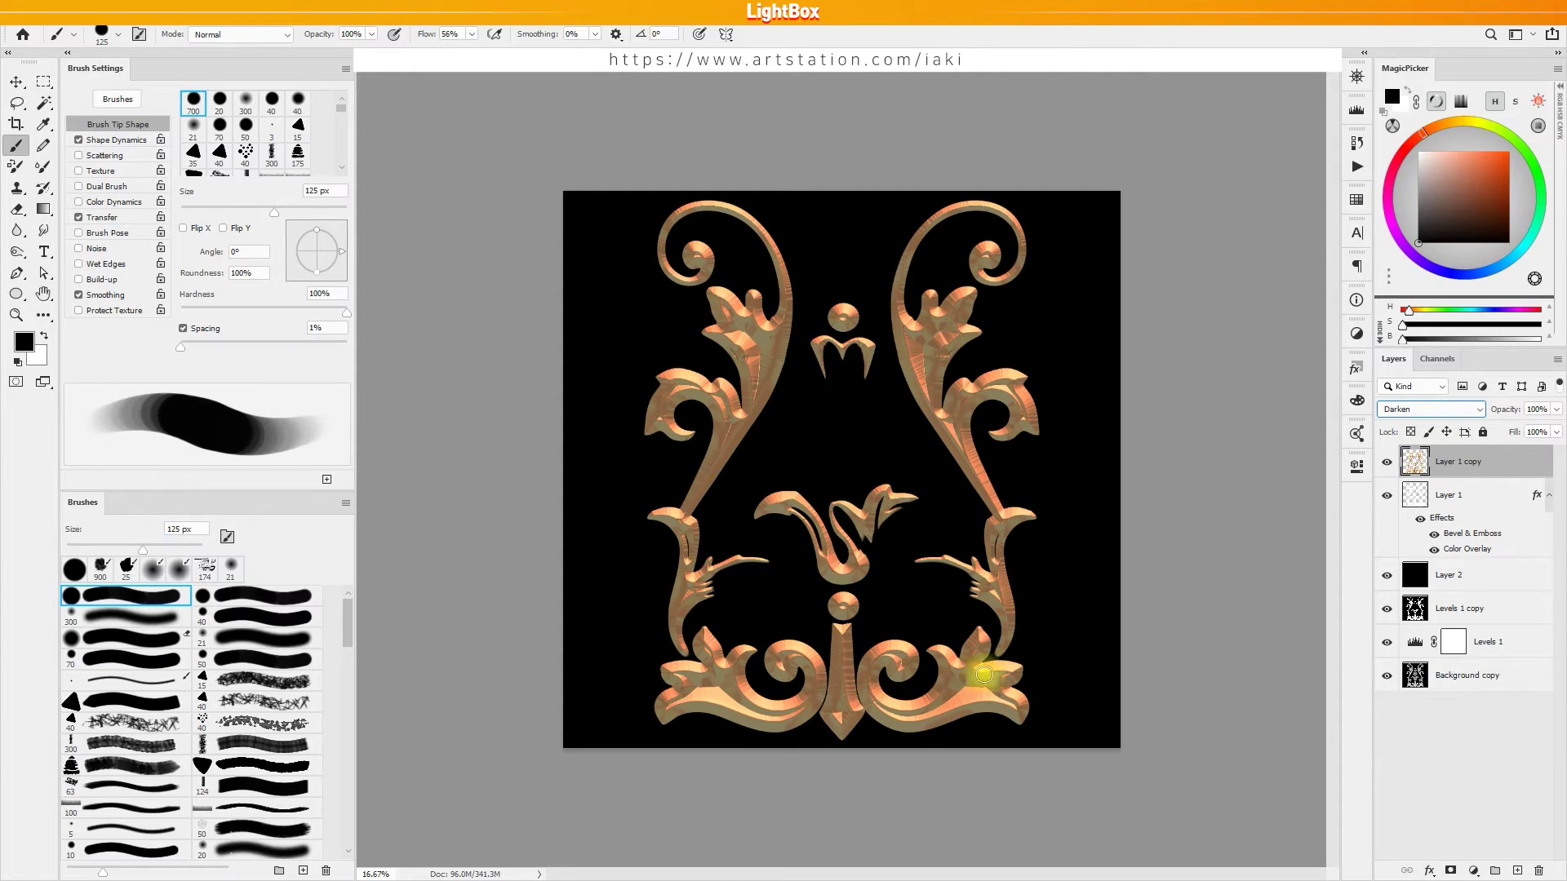
Step: Toggle Layer 1 copy's visibility to compare, then add an empty Layer 3
{"action": "left_click", "coordinate": [1388, 464]}
{"action": "left_click", "coordinate": [1387, 463]}
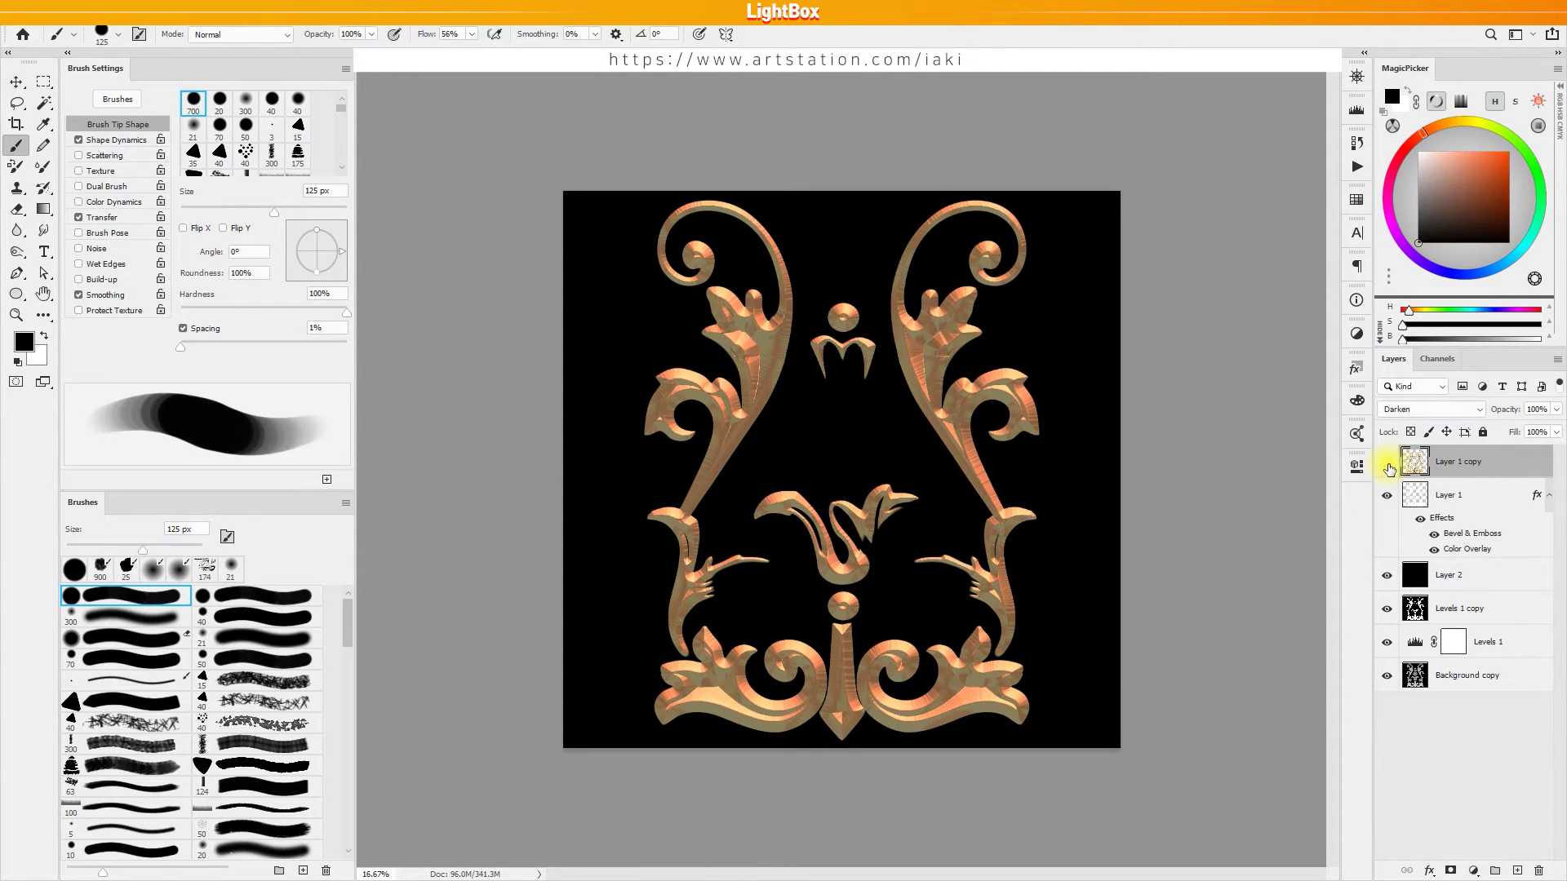
{"action": "left_click", "coordinate": [1388, 463]}
{"action": "left_click", "coordinate": [1388, 465]}
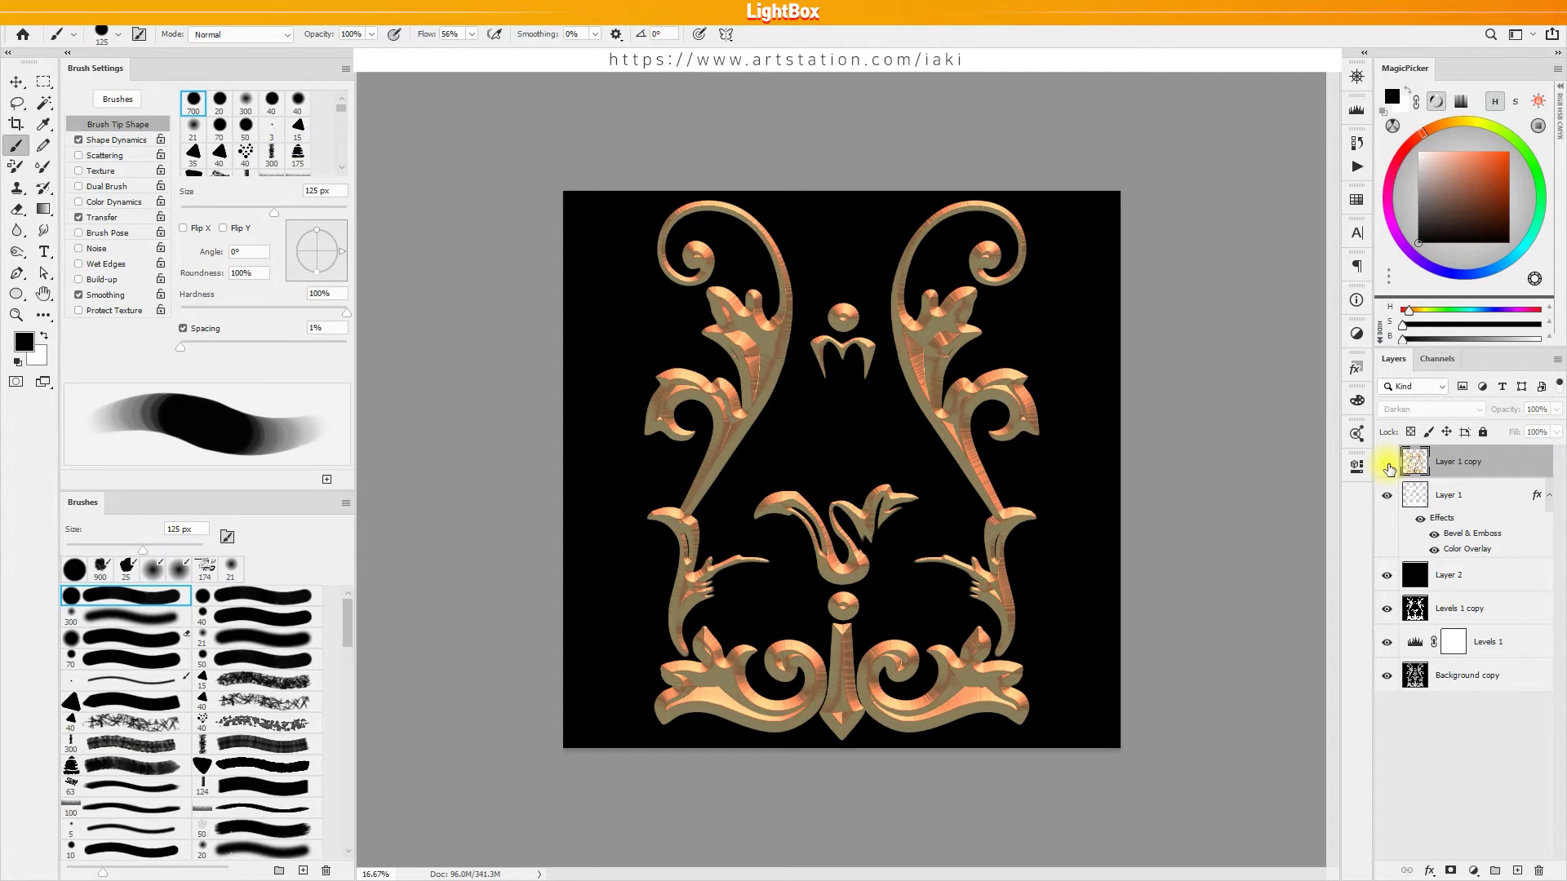
{"action": "left_click", "coordinate": [1387, 465]}
{"action": "left_click", "coordinate": [1389, 465]}
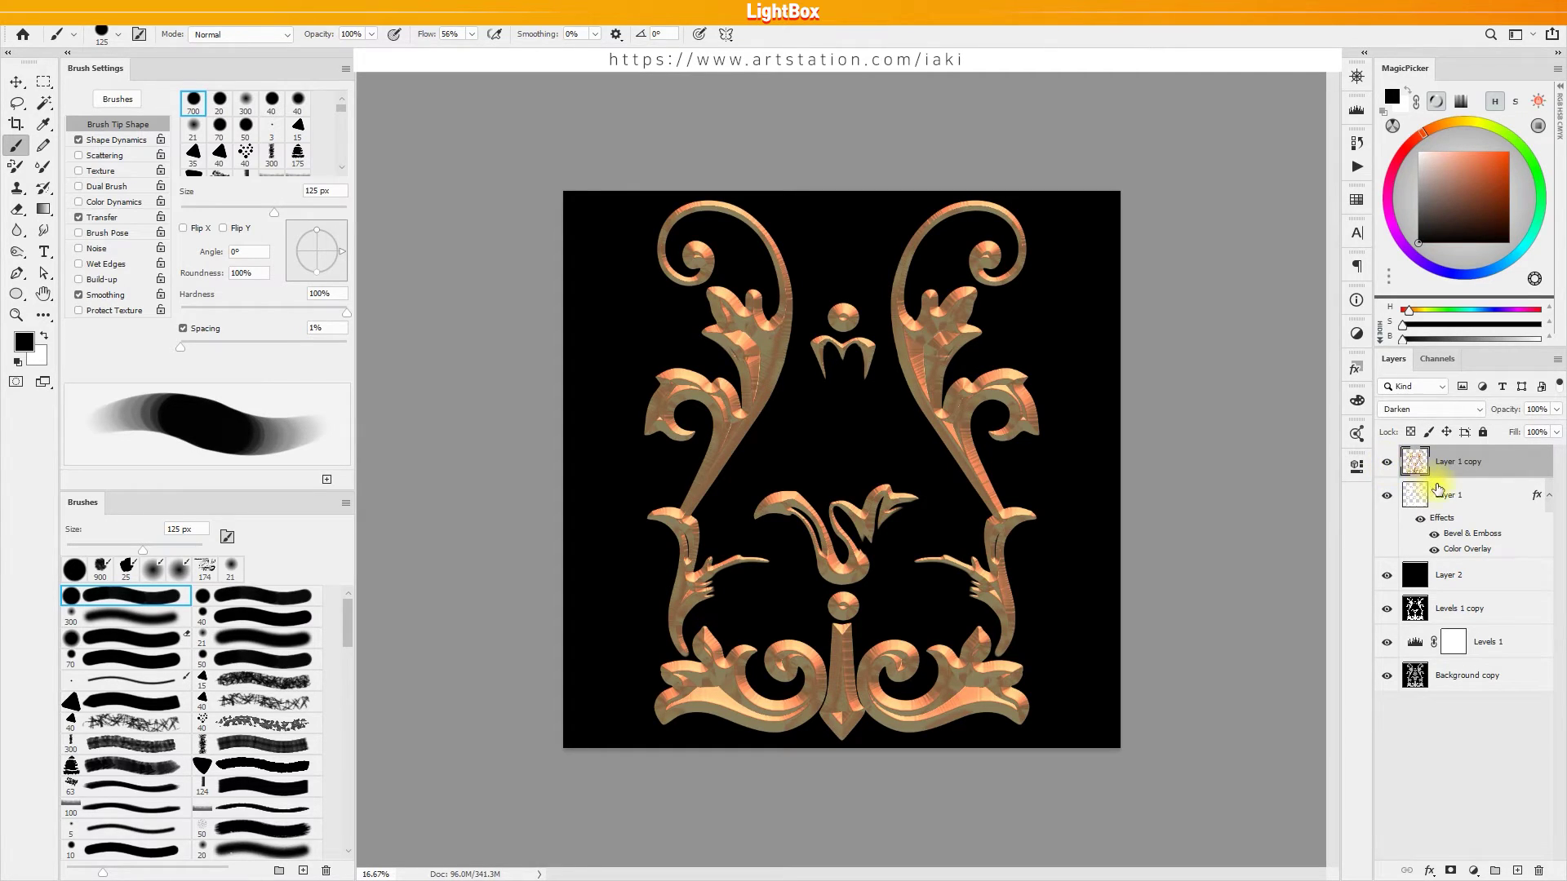
{"action": "left_click", "coordinate": [1518, 872]}
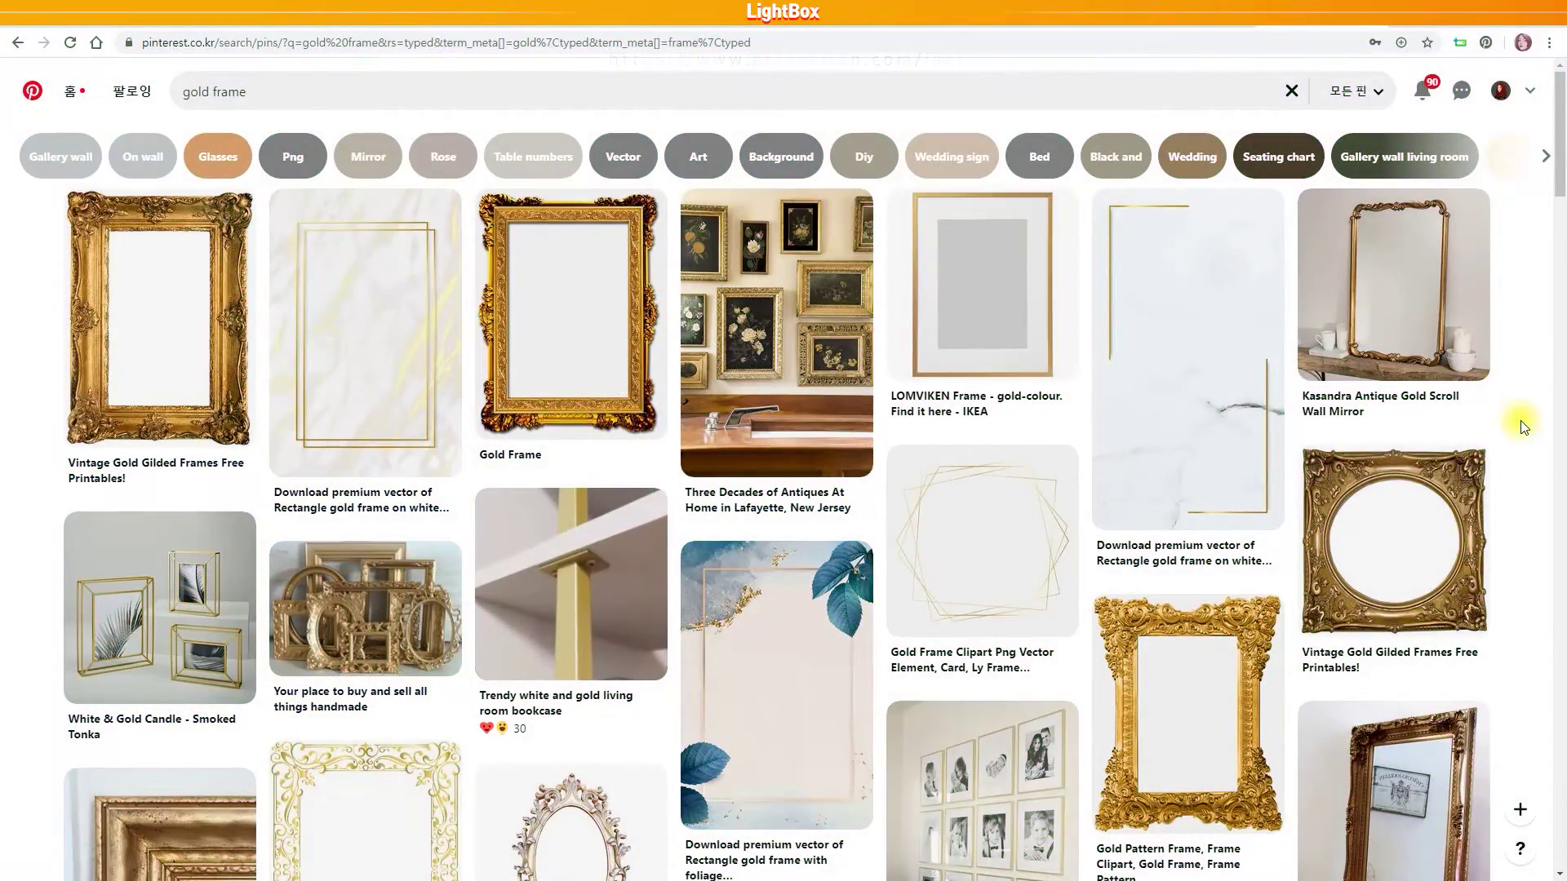
Step: Scroll the gold frame search results and open the ornate Gold Pattern Frame pin
{"action": "scroll", "coordinate": [1523, 426], "scroll_direction": "down", "scroll_amount": 4}
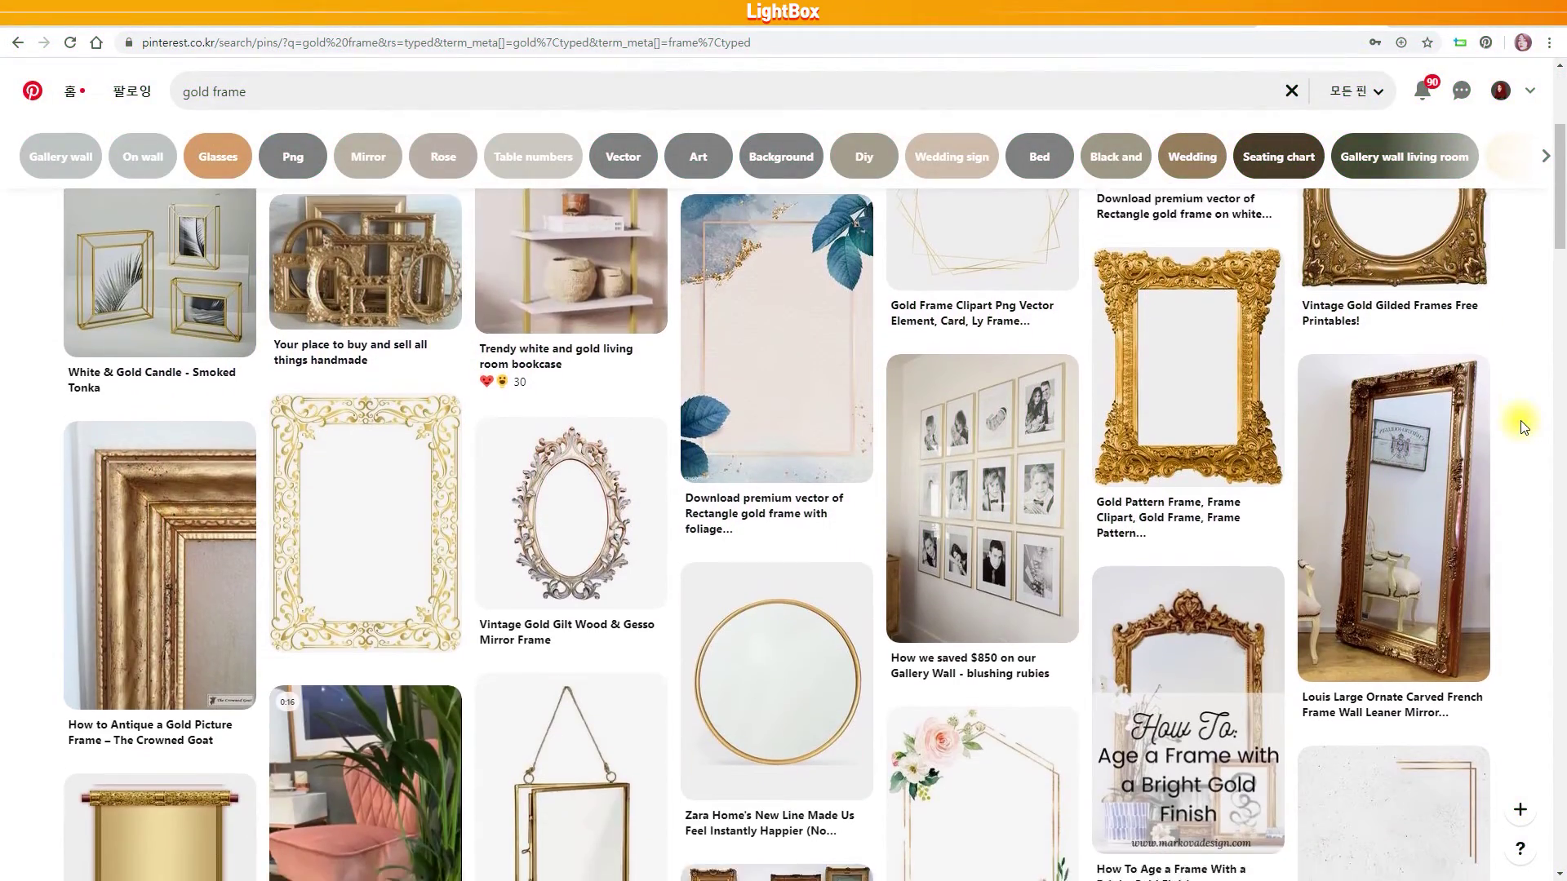
{"action": "scroll", "coordinate": [1523, 426], "scroll_direction": "down", "scroll_amount": 4}
{"action": "scroll", "coordinate": [1523, 426], "scroll_direction": "down", "scroll_amount": 5}
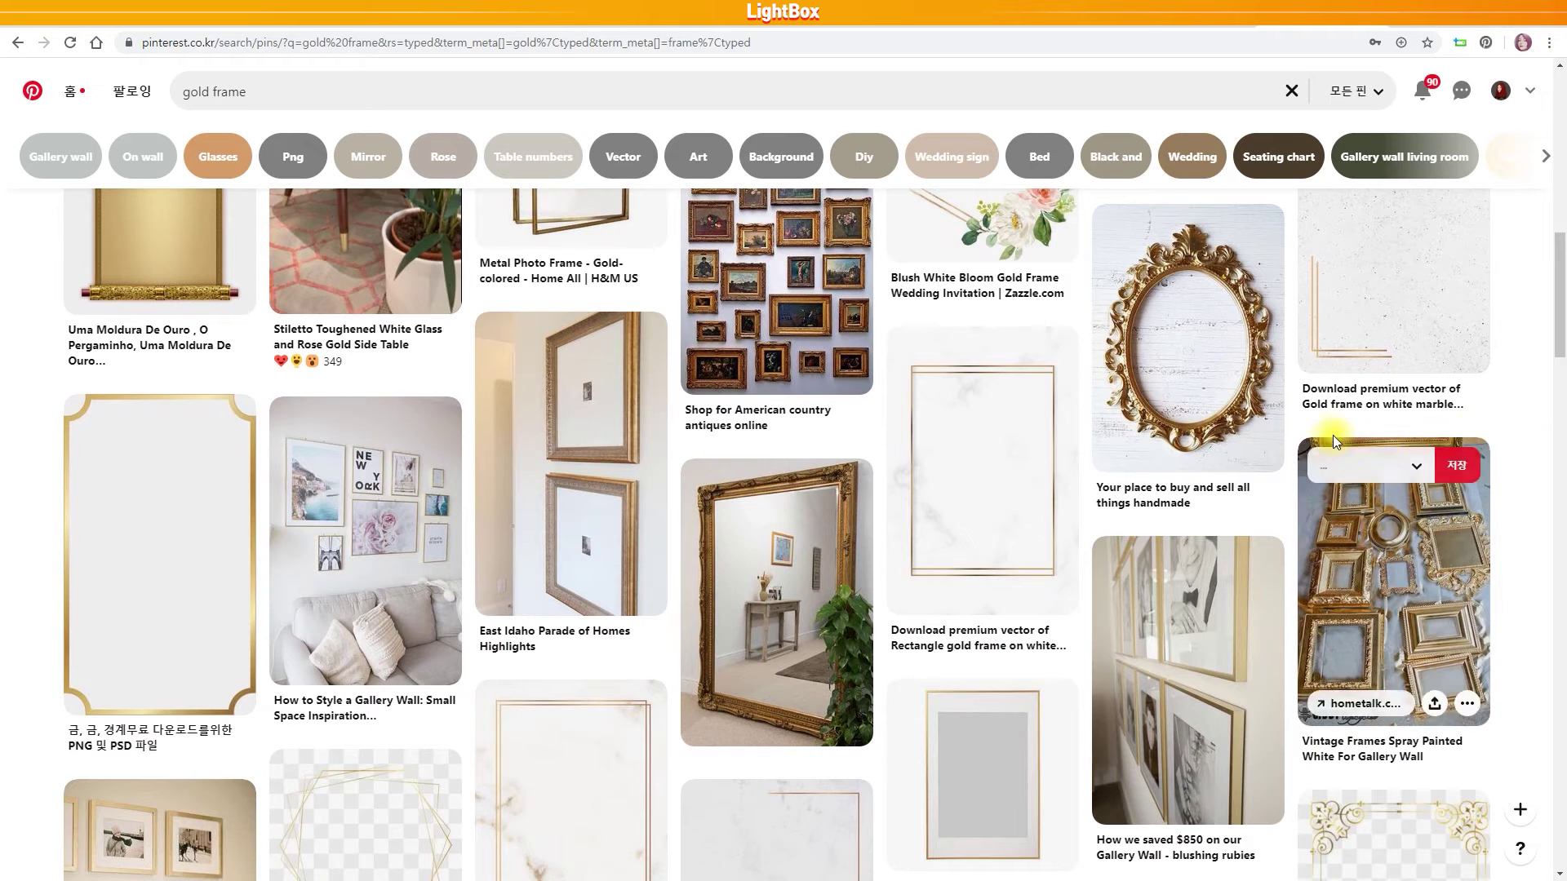
{"action": "scroll", "coordinate": [1517, 438], "scroll_direction": "down", "scroll_amount": 6}
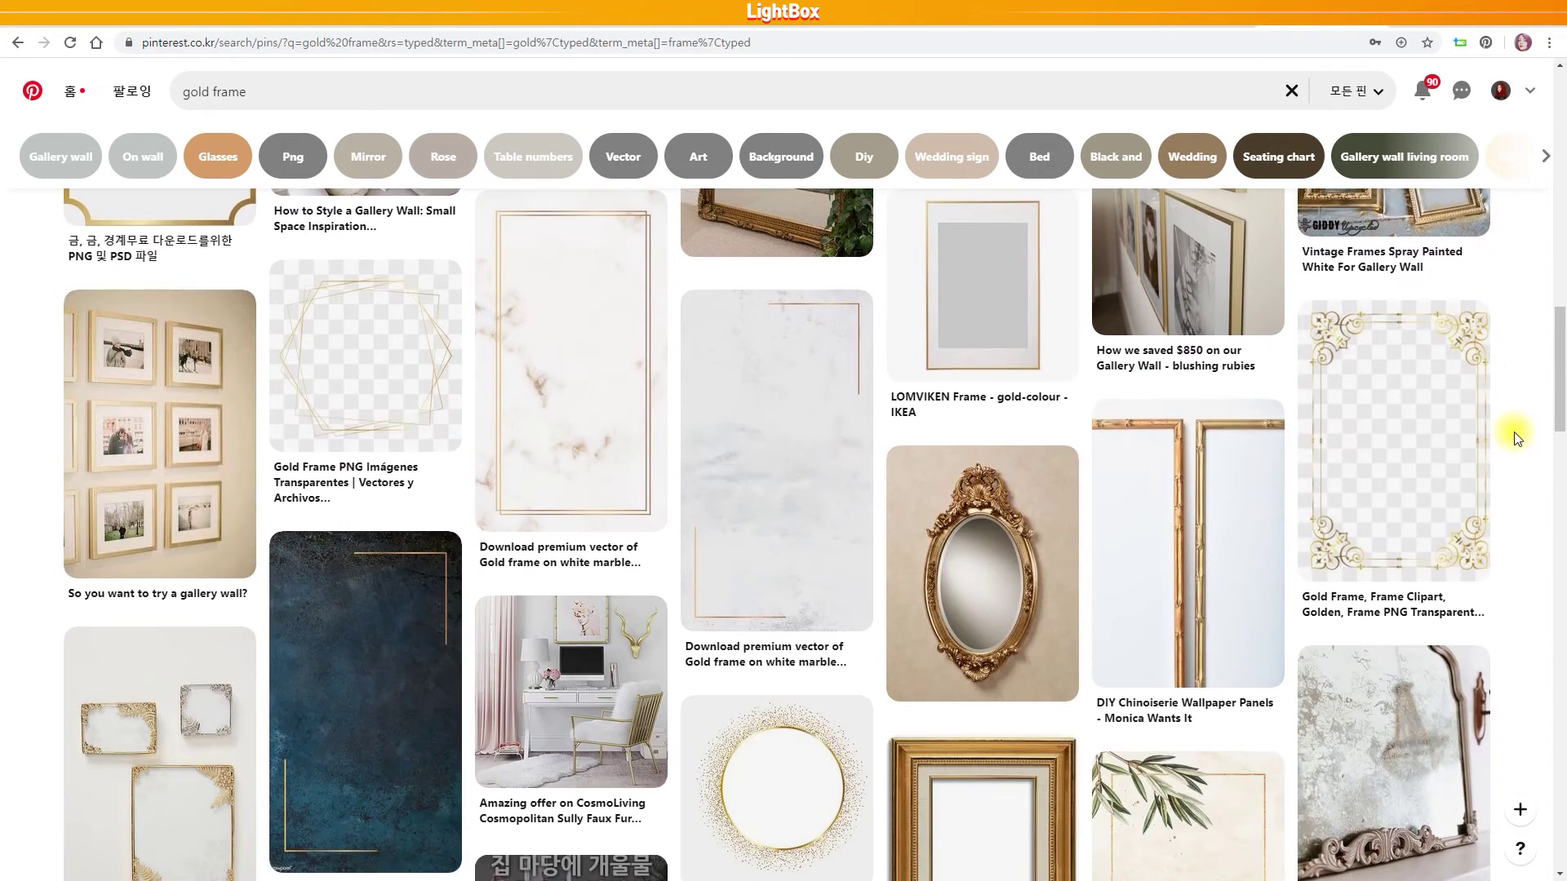
{"action": "scroll", "coordinate": [1517, 438], "scroll_direction": "down", "scroll_amount": 3}
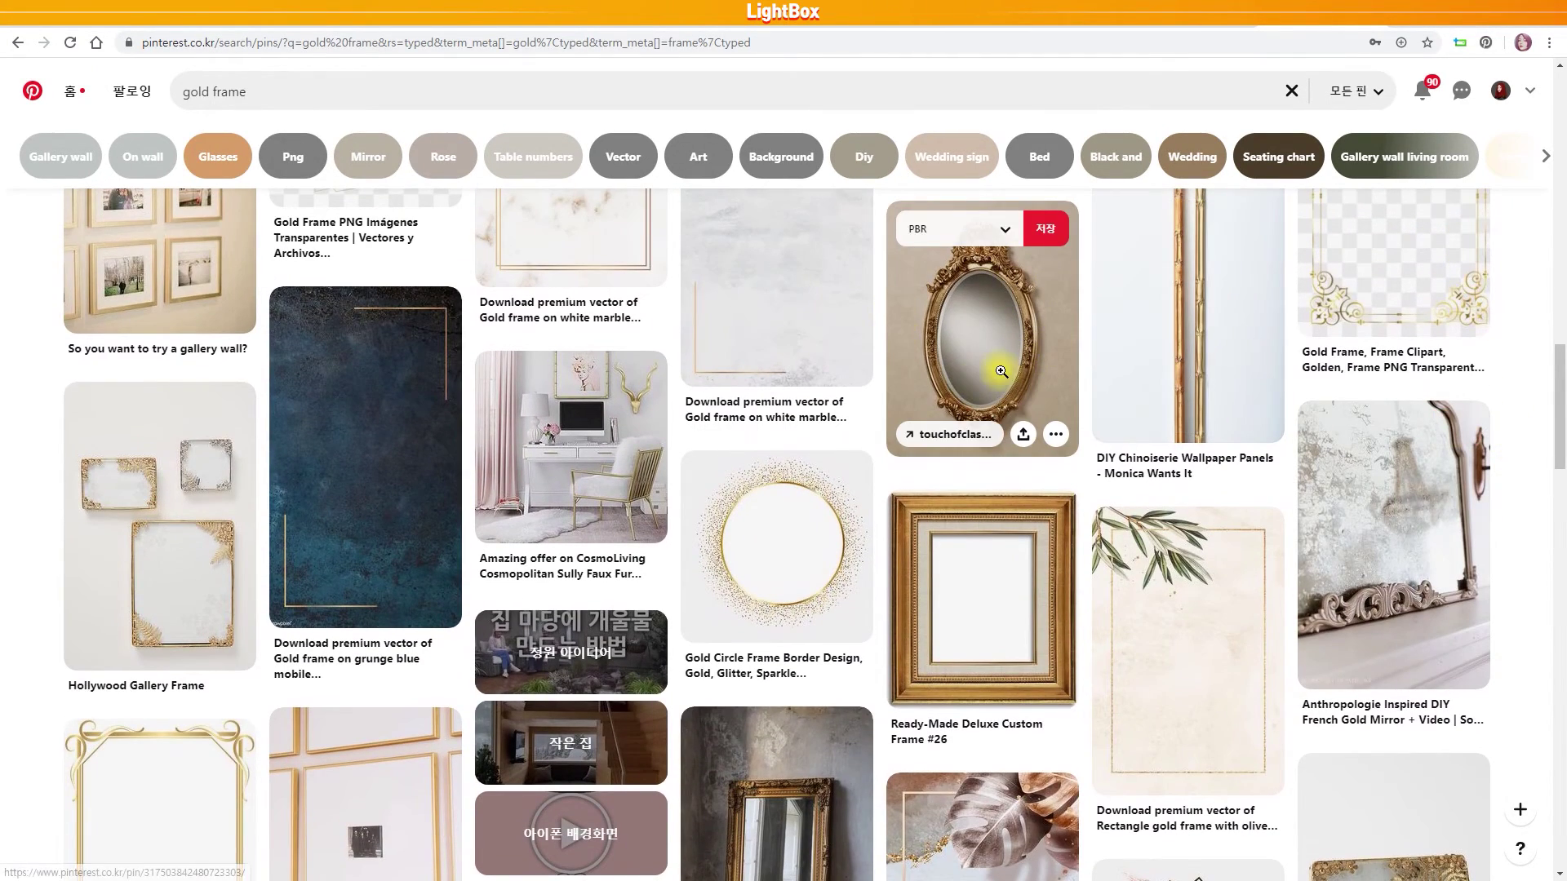
{"action": "scroll", "coordinate": [1000, 371], "scroll_direction": "down", "scroll_amount": 5}
{"action": "scroll", "coordinate": [1000, 371], "scroll_direction": "down", "scroll_amount": 3}
{"action": "scroll", "coordinate": [1001, 372], "scroll_direction": "down", "scroll_amount": 5}
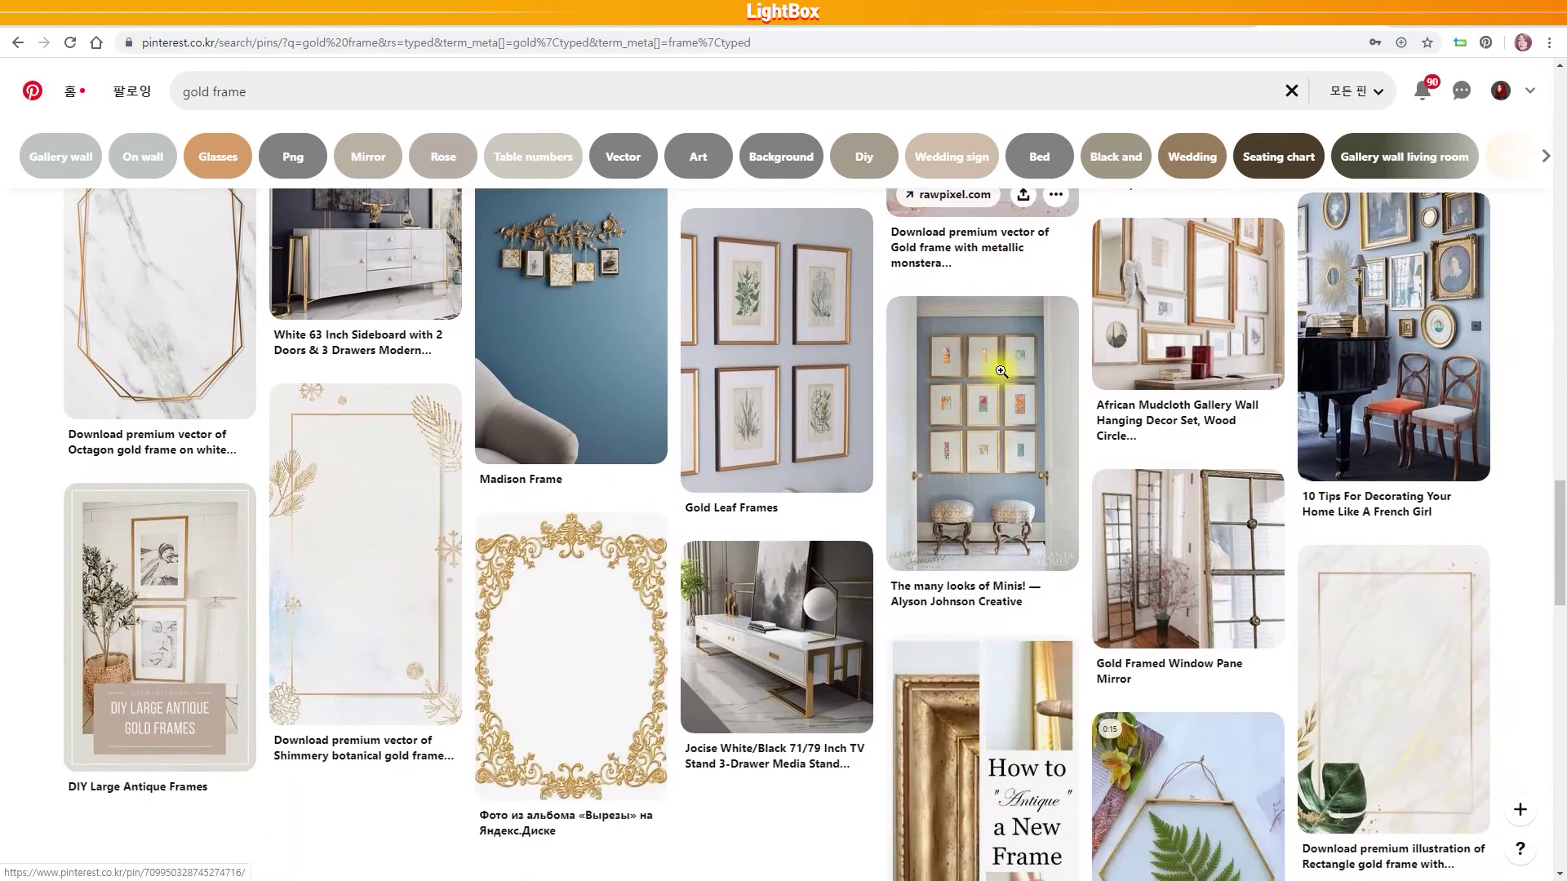
{"action": "scroll", "coordinate": [1001, 371], "scroll_direction": "down", "scroll_amount": 5}
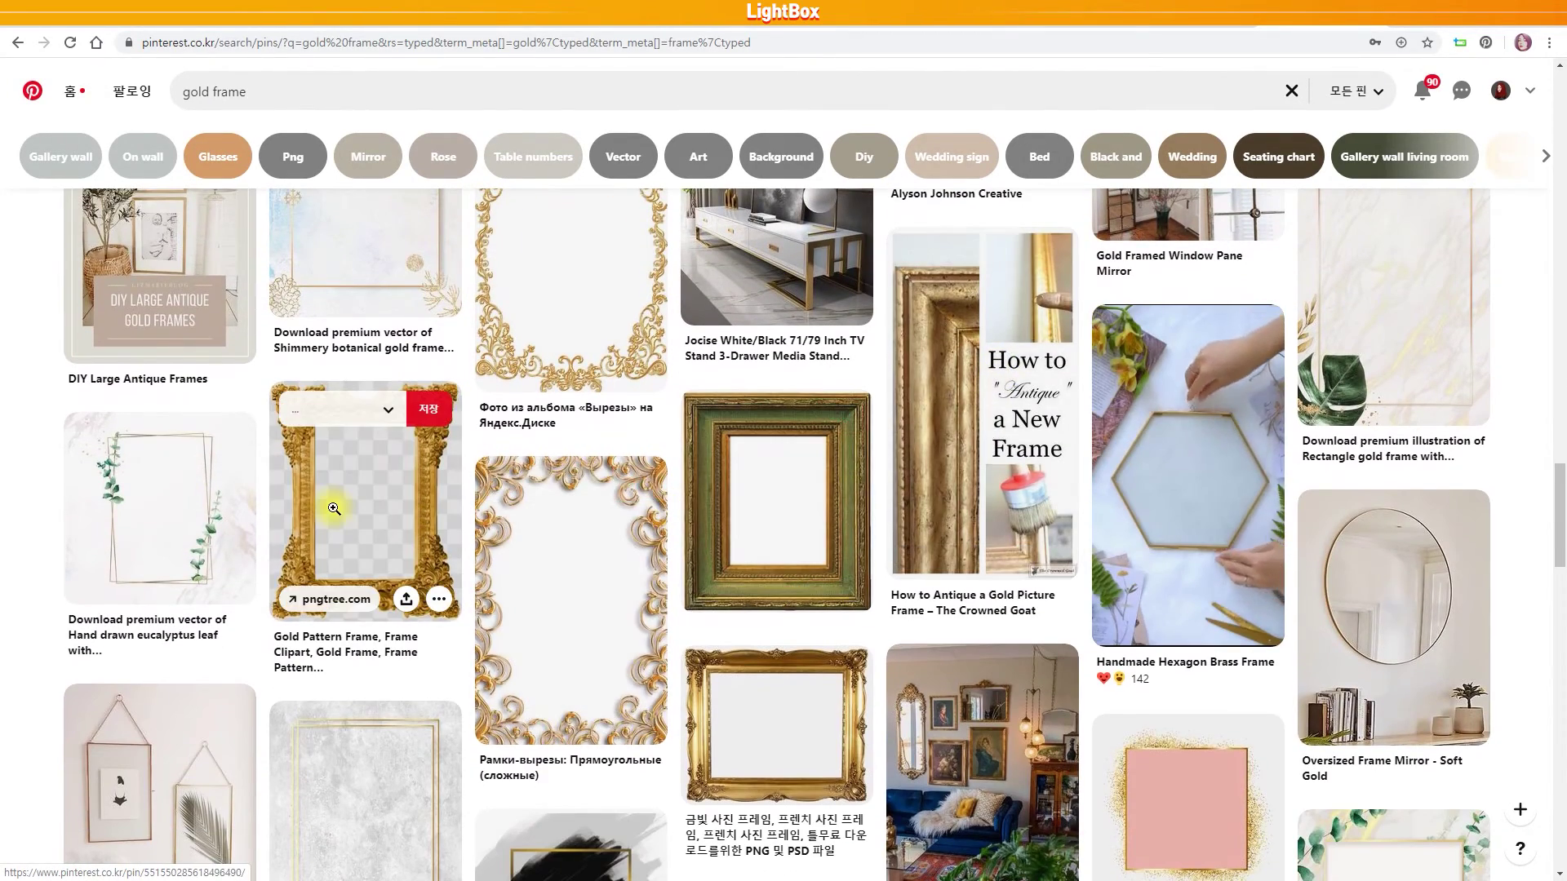
{"action": "left_click", "coordinate": [340, 506]}
Step: Scroll through the Gold Pattern Frame pin's similar pins
{"action": "scroll", "coordinate": [897, 531], "scroll_direction": "down", "scroll_amount": 2}
{"action": "scroll", "coordinate": [1020, 539], "scroll_direction": "down", "scroll_amount": 5}
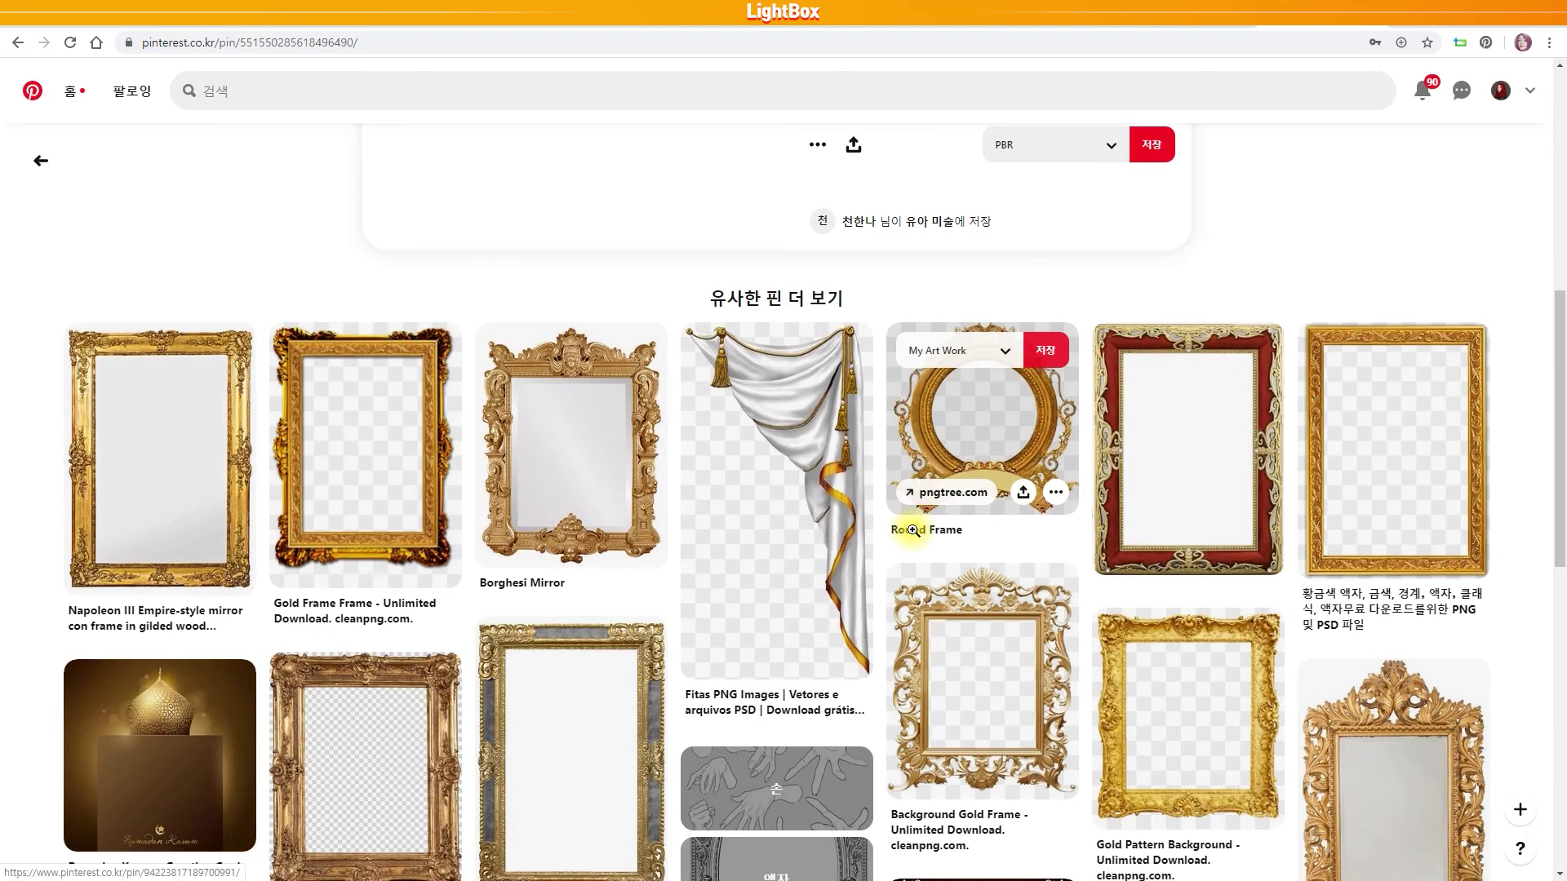
{"action": "scroll", "coordinate": [1540, 544], "scroll_direction": "down", "scroll_amount": 5}
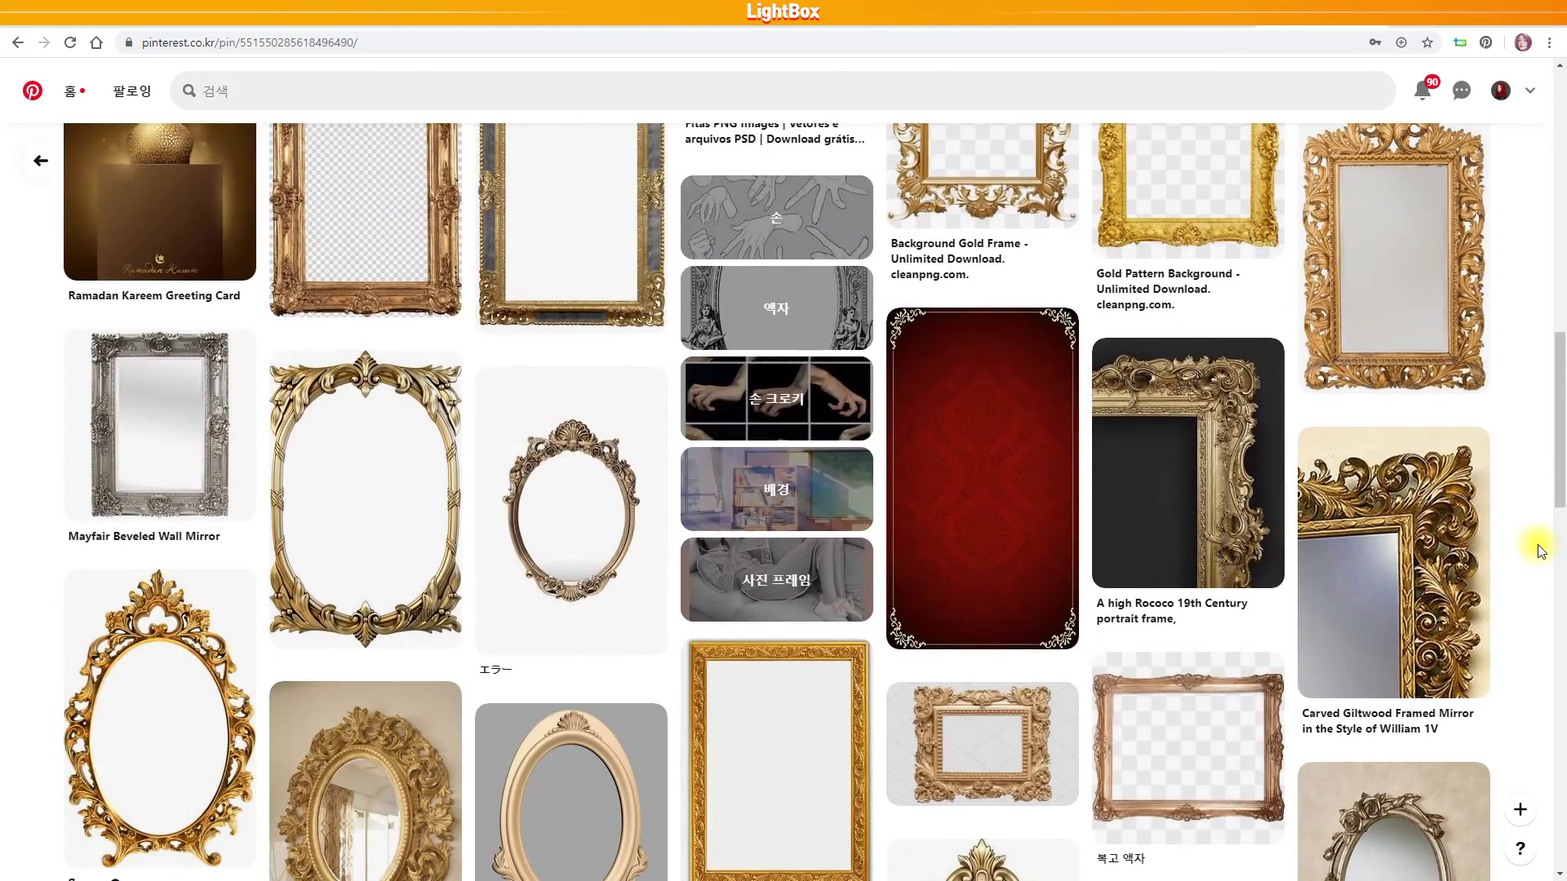
{"action": "scroll", "coordinate": [1539, 549], "scroll_direction": "down", "scroll_amount": 6}
{"action": "scroll", "coordinate": [1539, 548], "scroll_direction": "down", "scroll_amount": 2}
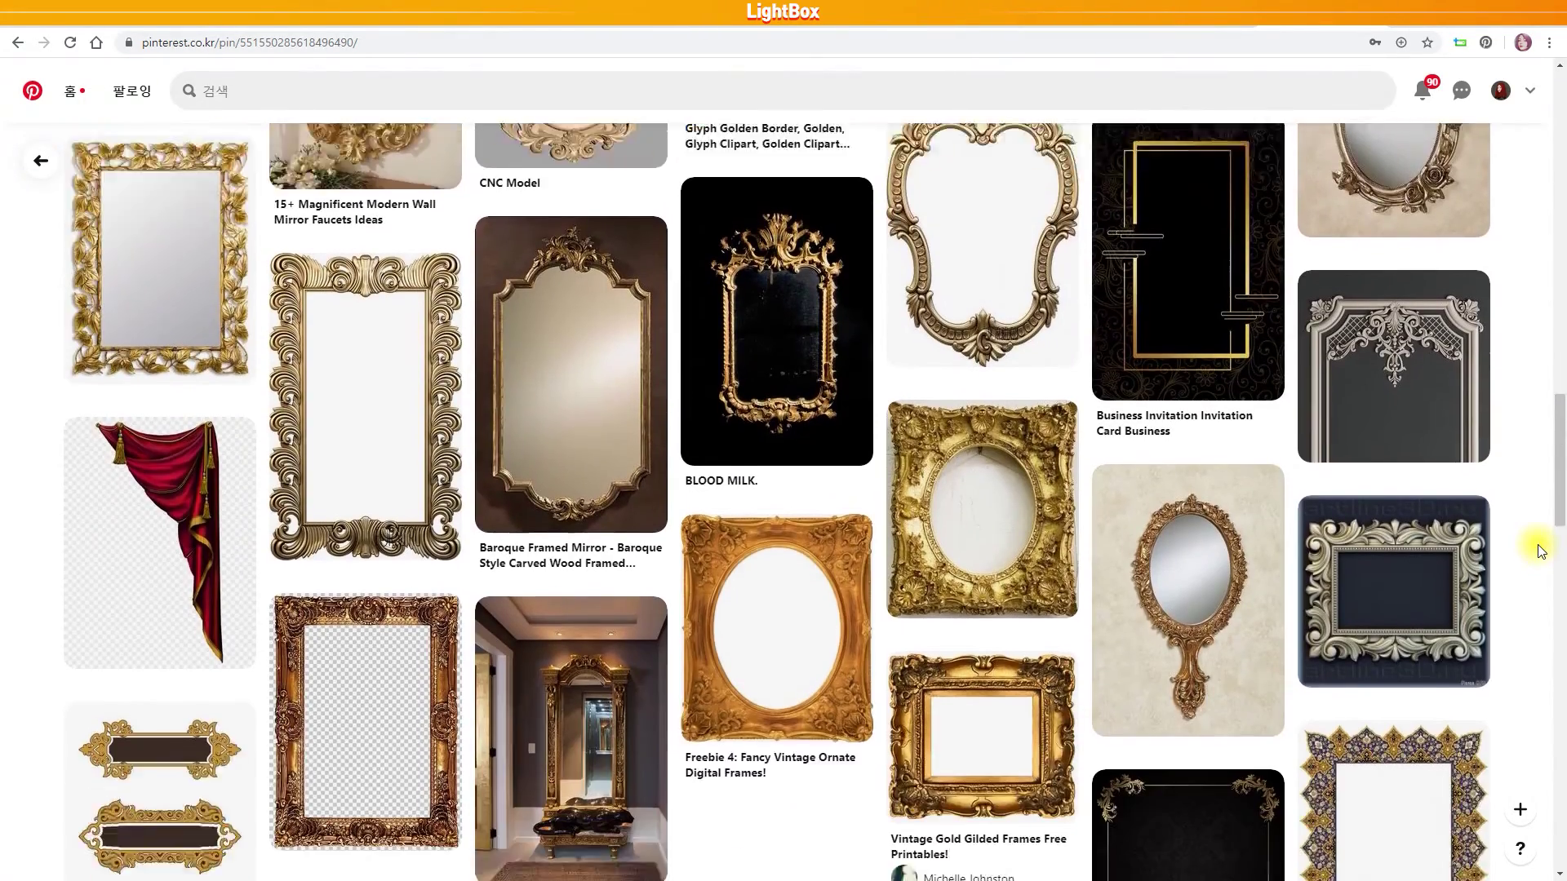
{"action": "scroll", "coordinate": [1539, 549], "scroll_direction": "down", "scroll_amount": 1}
Step: Open the gilded hand mirror pin, then the Antique and Vintage Wall Mirrors pin
{"action": "left_click", "coordinate": [1180, 535]}
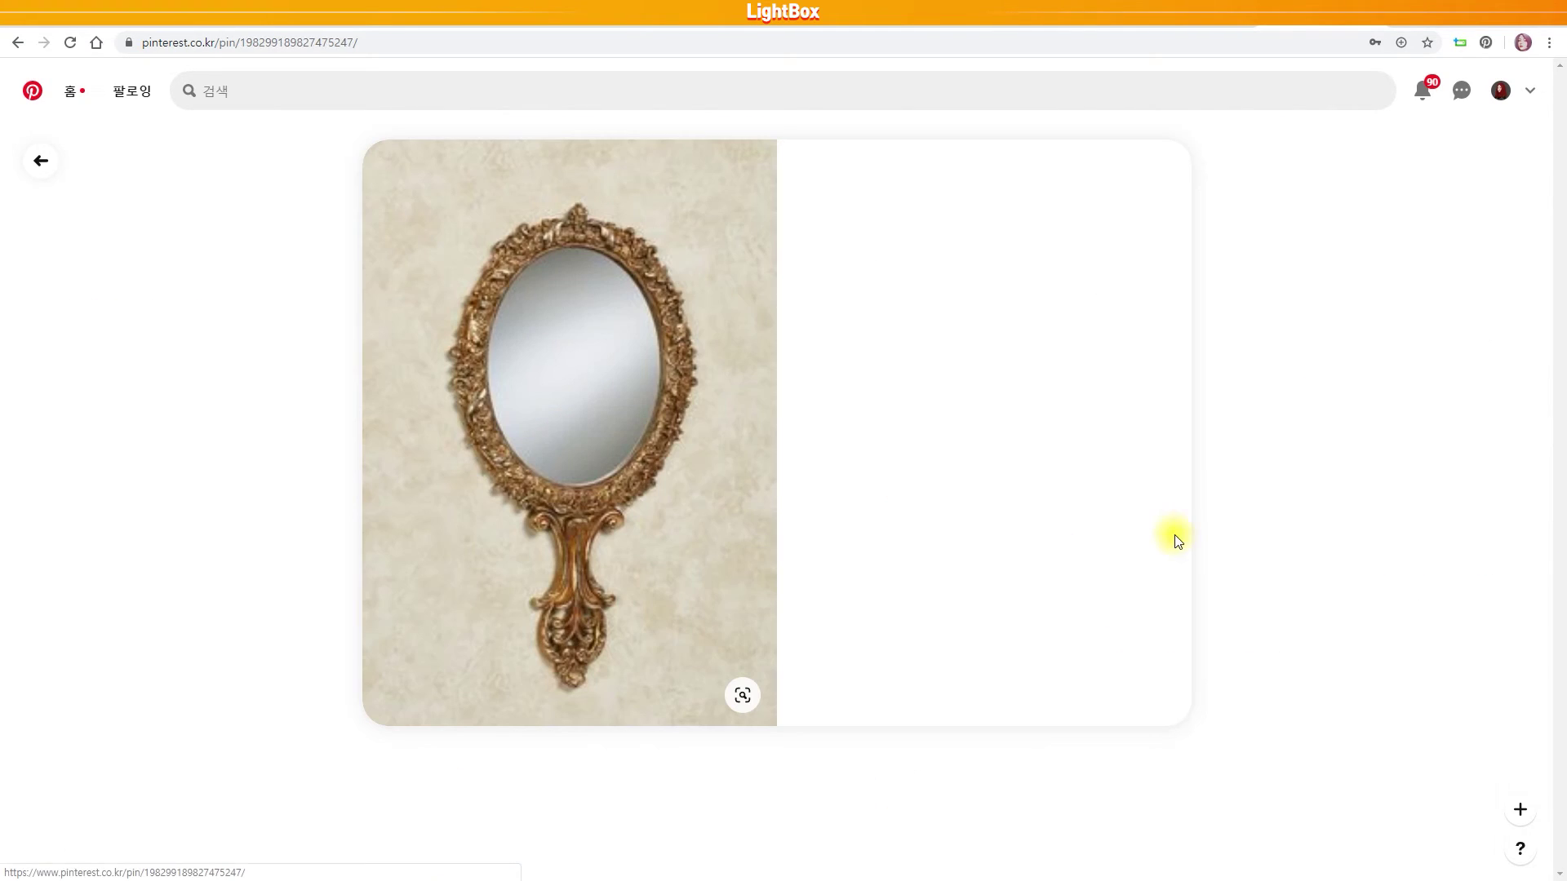
{"action": "scroll", "coordinate": [1424, 546], "scroll_direction": "down", "scroll_amount": 4}
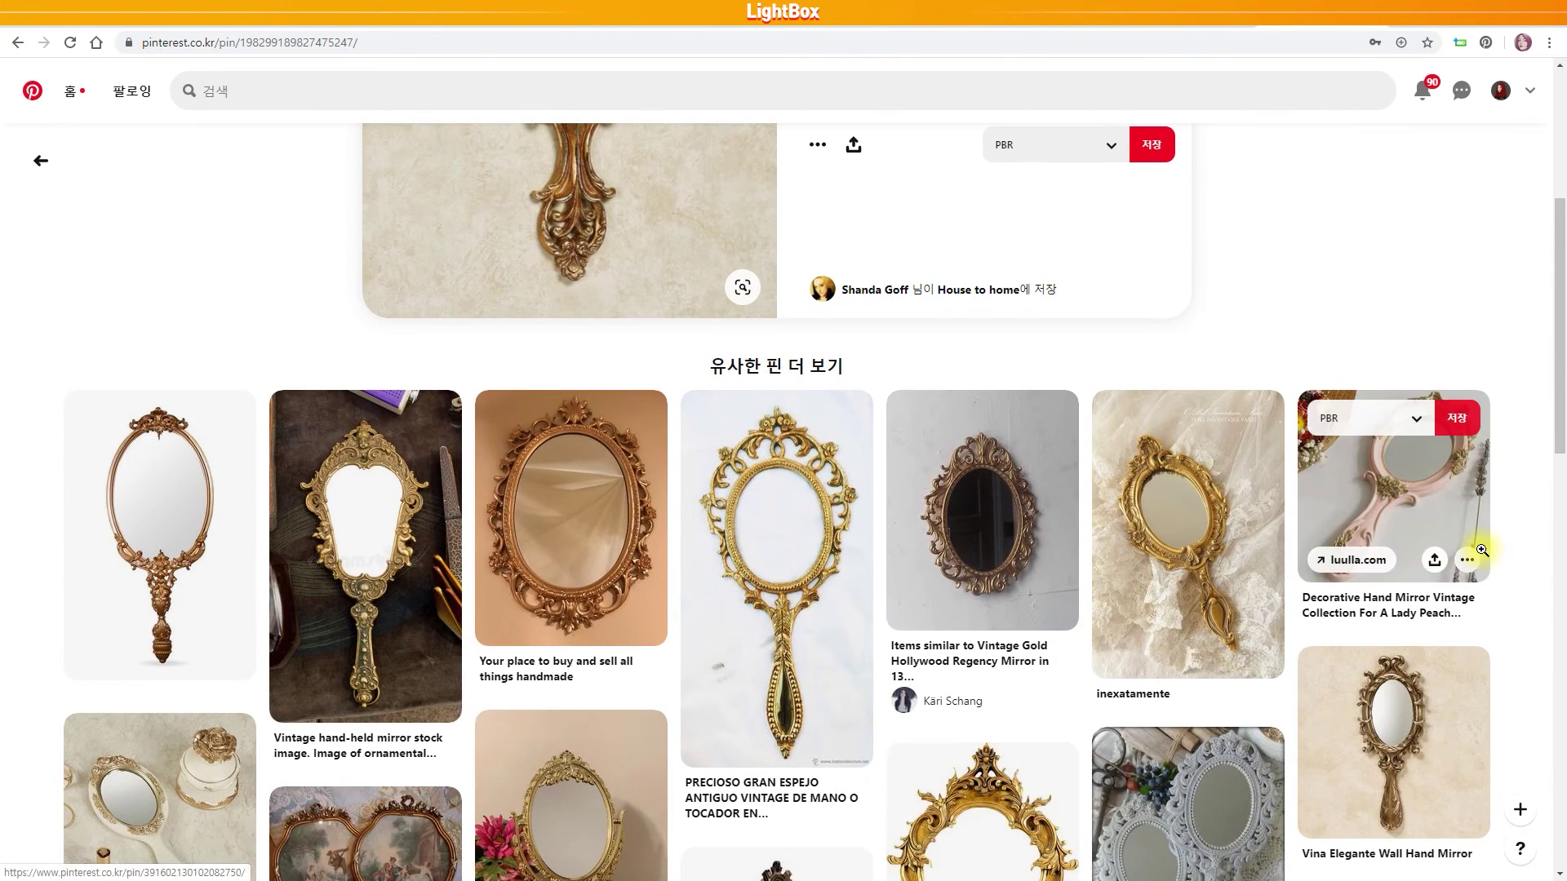
{"action": "scroll", "coordinate": [1504, 558], "scroll_direction": "down", "scroll_amount": 5}
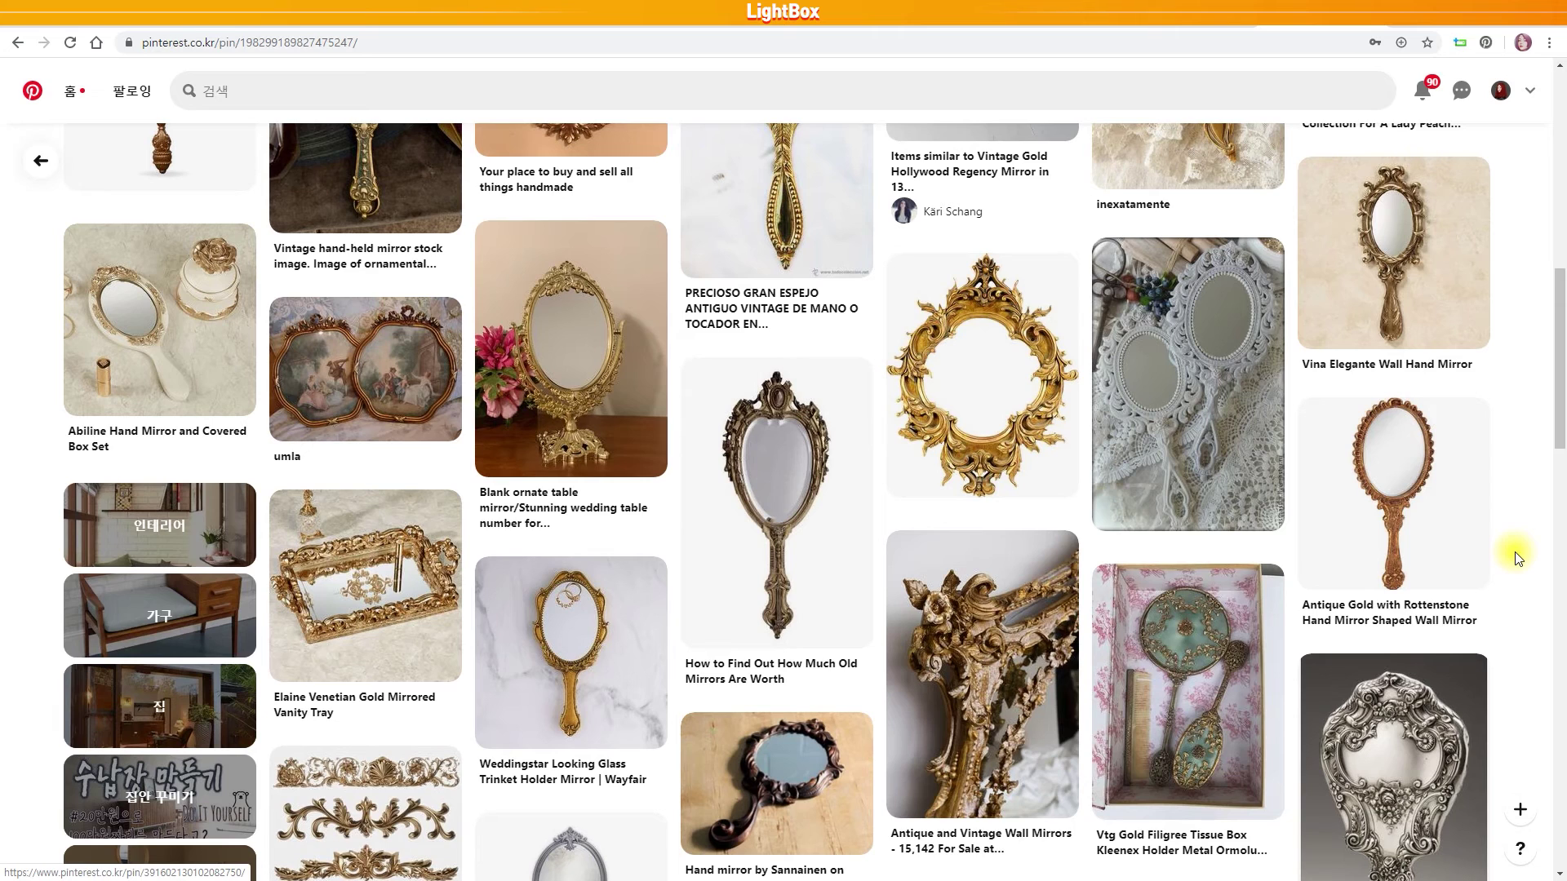
{"action": "left_click", "coordinate": [1012, 646]}
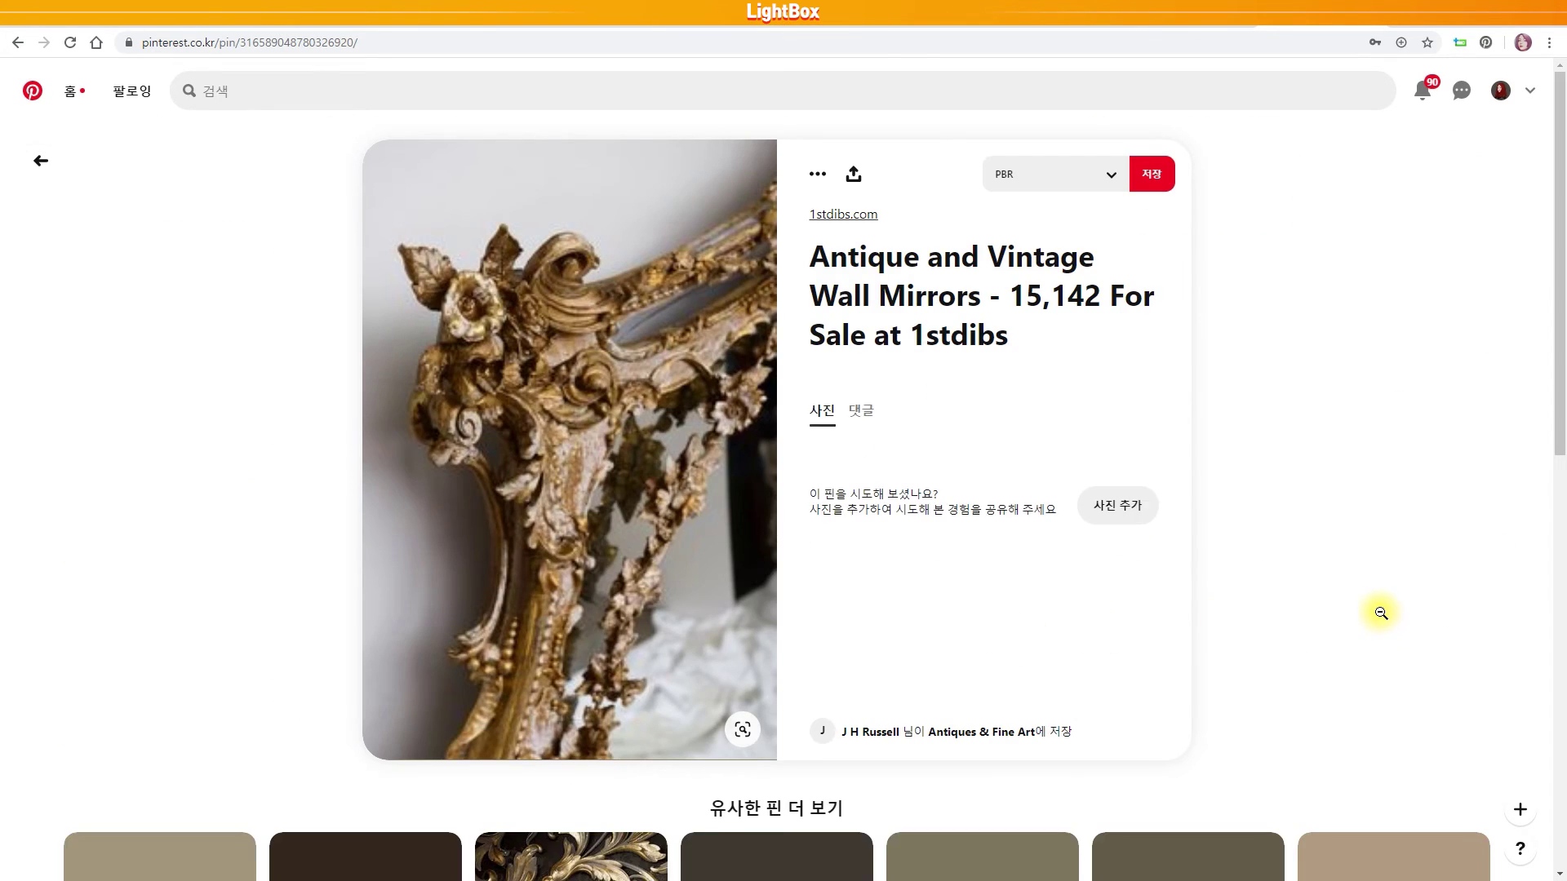
{"action": "scroll", "coordinate": [1387, 612], "scroll_direction": "down", "scroll_amount": 5}
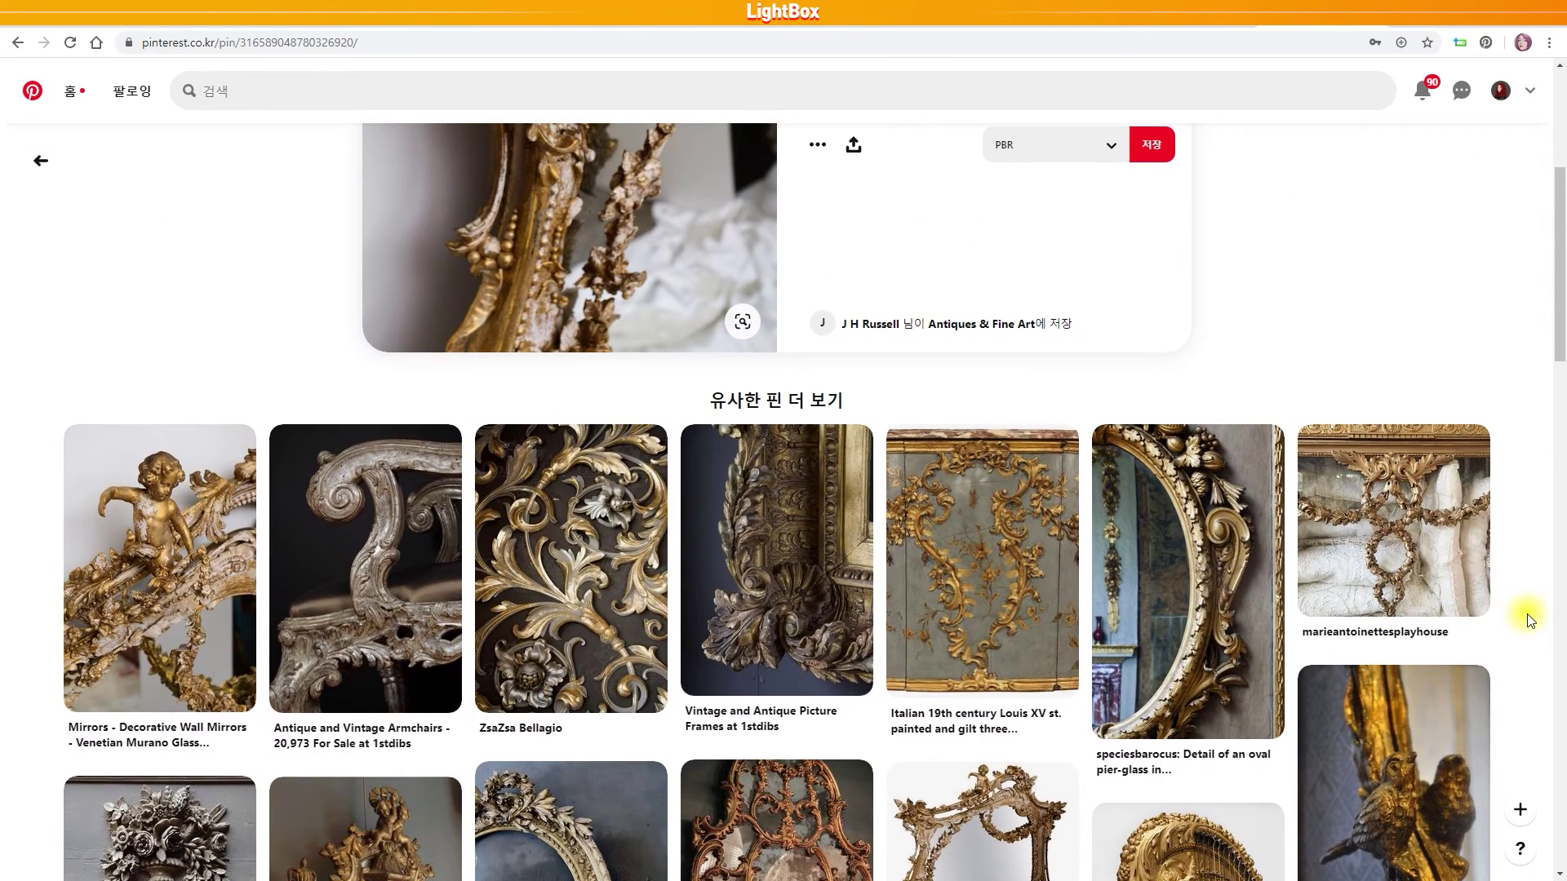
{"action": "scroll", "coordinate": [1528, 621], "scroll_direction": "down", "scroll_amount": 3}
{"action": "scroll", "coordinate": [1529, 620], "scroll_direction": "down", "scroll_amount": 6}
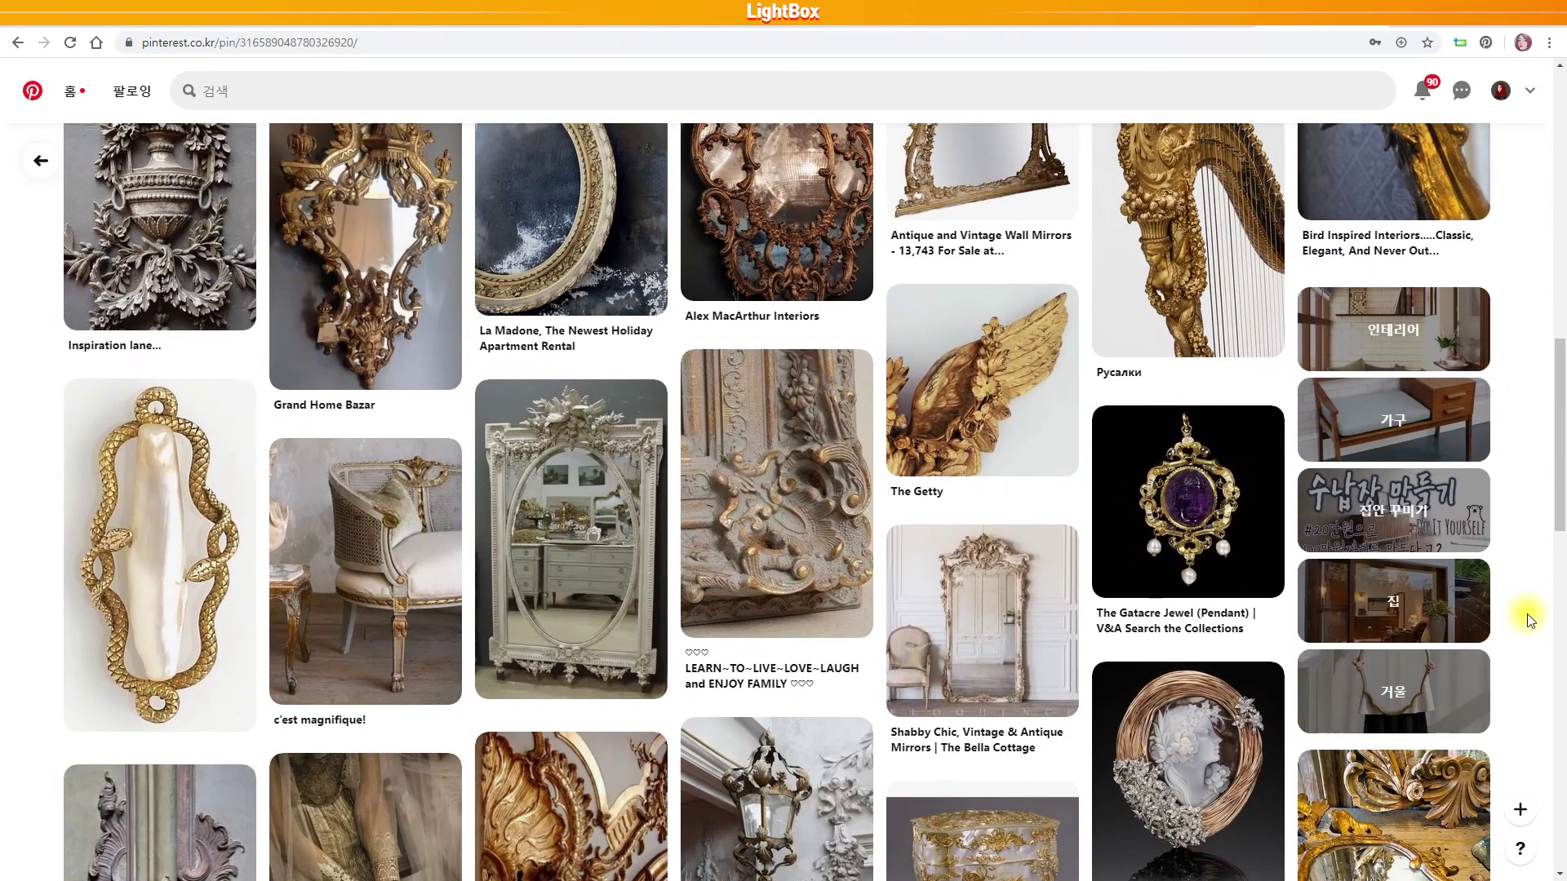
Step: Open the Gatacre Jewel pendant pin and browse its similar Renaissance pendants
{"action": "left_click", "coordinate": [1208, 532]}
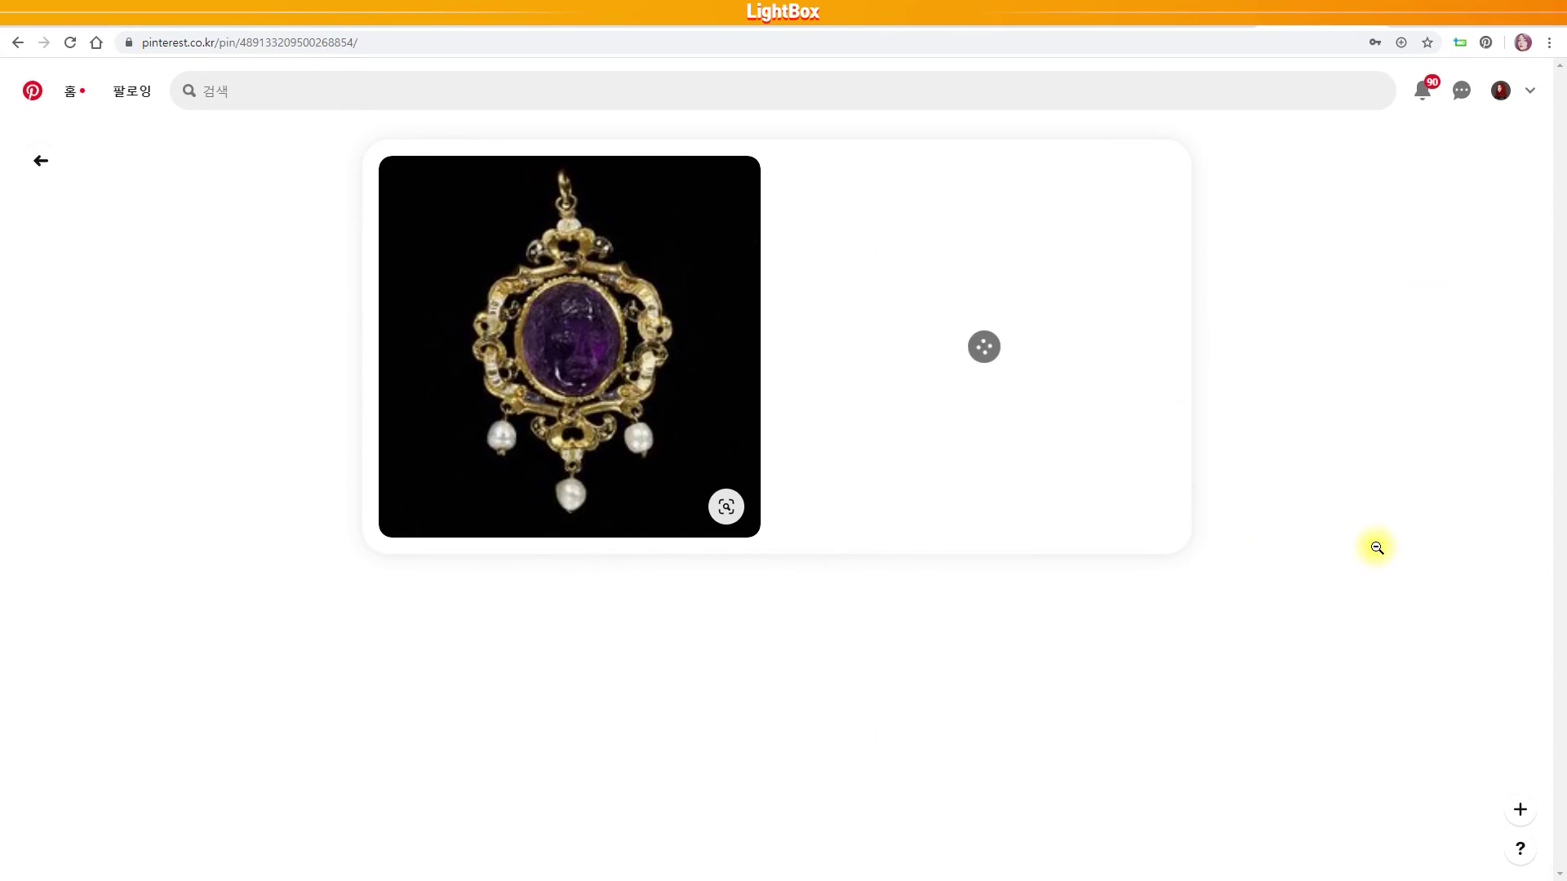
{"action": "scroll", "coordinate": [1436, 546], "scroll_direction": "down", "scroll_amount": 4}
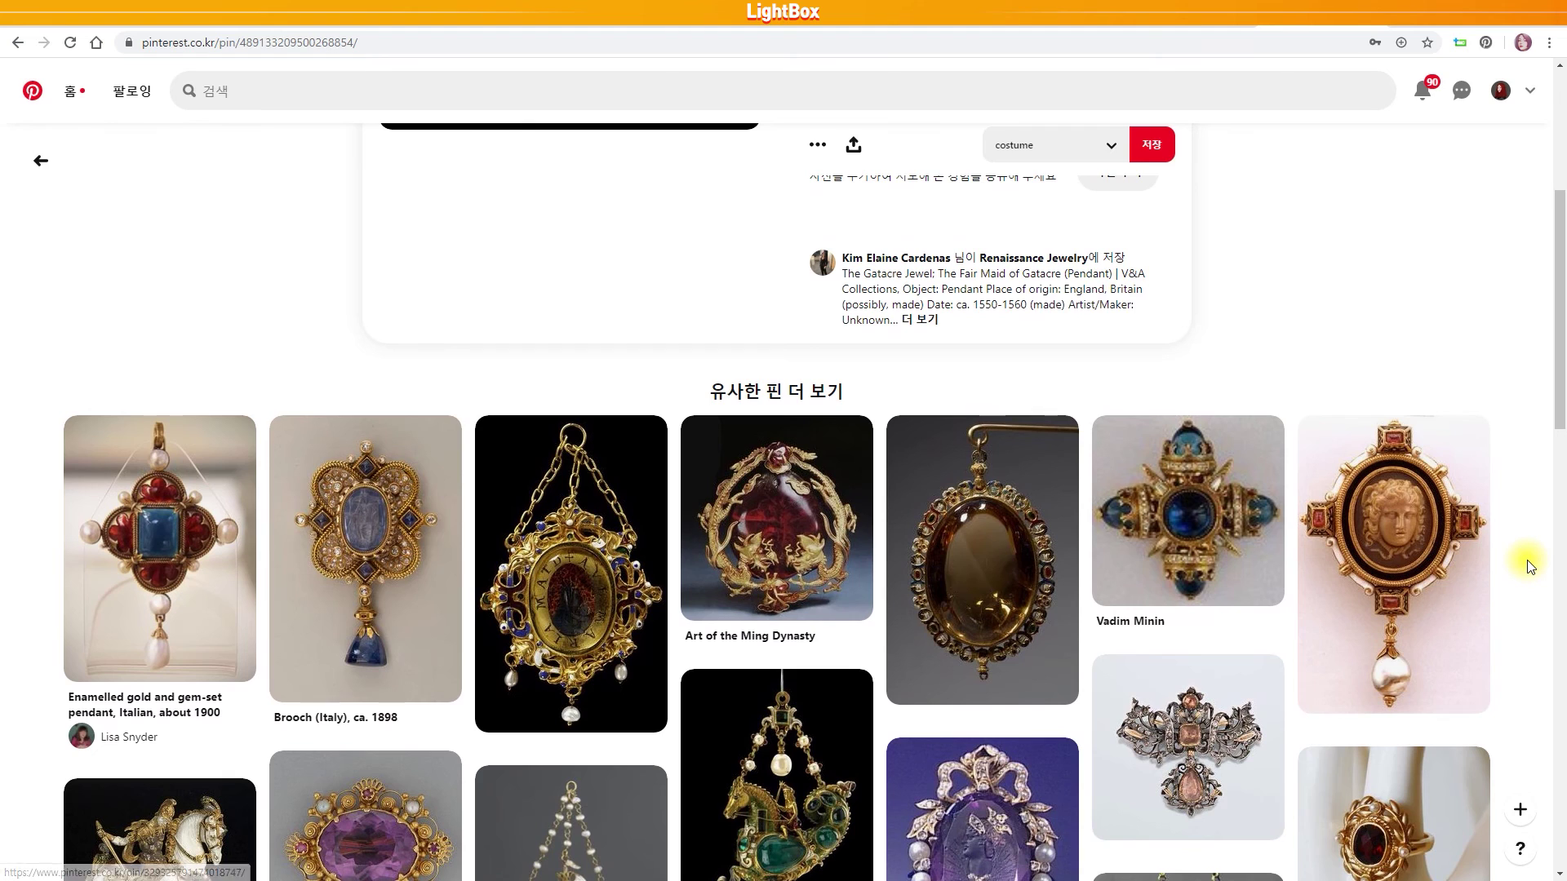
{"action": "scroll", "coordinate": [1528, 565], "scroll_direction": "down", "scroll_amount": 4}
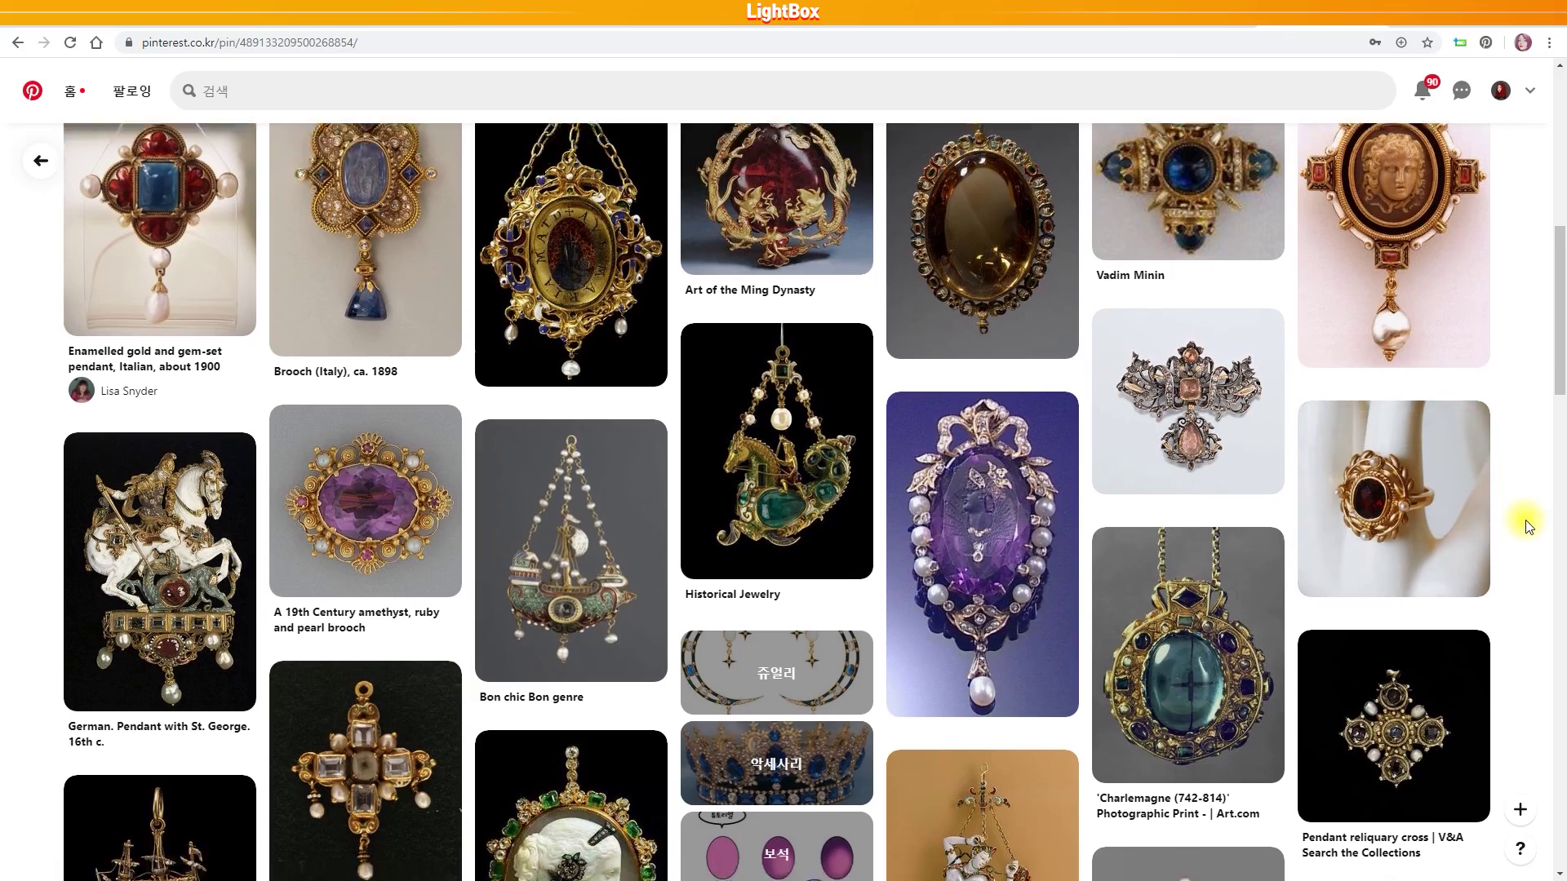
{"action": "scroll", "coordinate": [1518, 519], "scroll_direction": "down", "scroll_amount": 7}
{"action": "scroll", "coordinate": [1529, 526], "scroll_direction": "down", "scroll_amount": 3}
{"action": "scroll", "coordinate": [1529, 527], "scroll_direction": "down", "scroll_amount": 4}
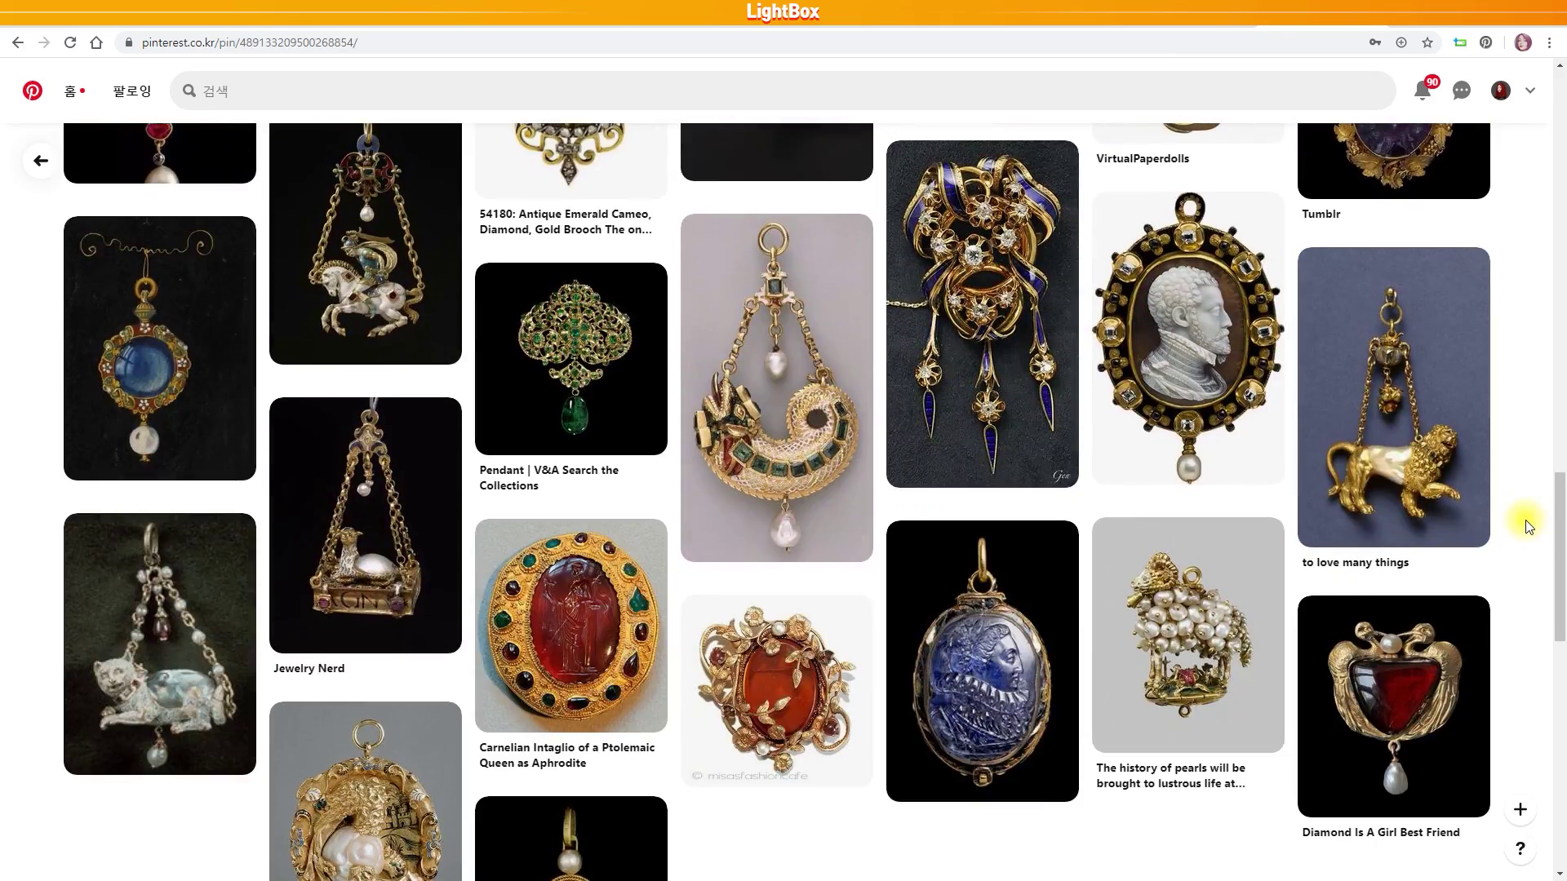